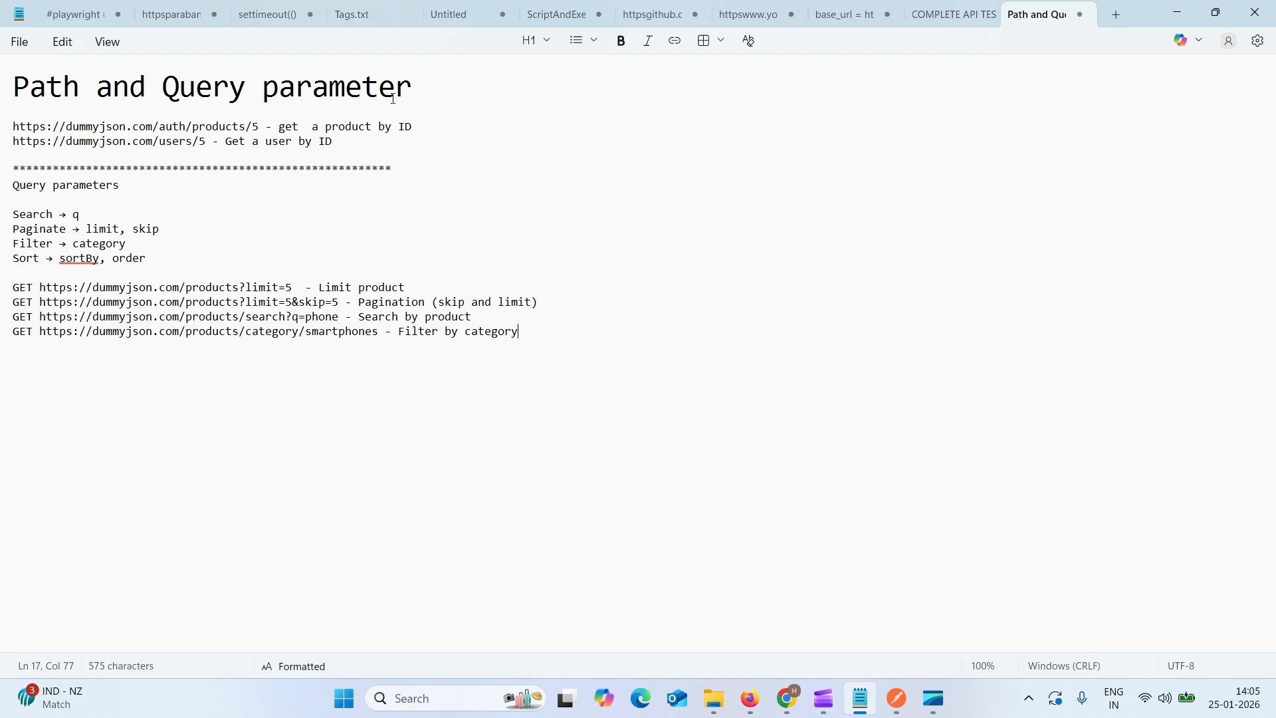
Insert "- specific resource" after "Path" in the heading and move "and Query parameter" onto its own line.
double_click(79, 95)
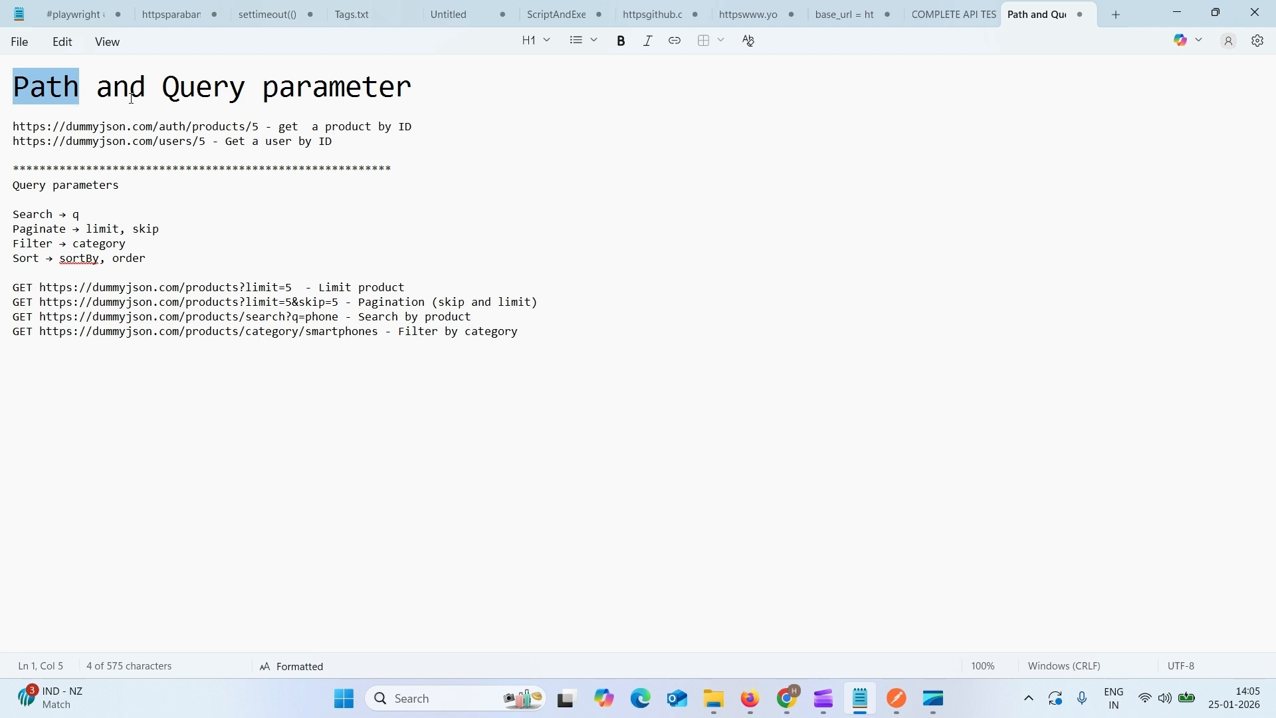
click(97, 88)
text(- spec)
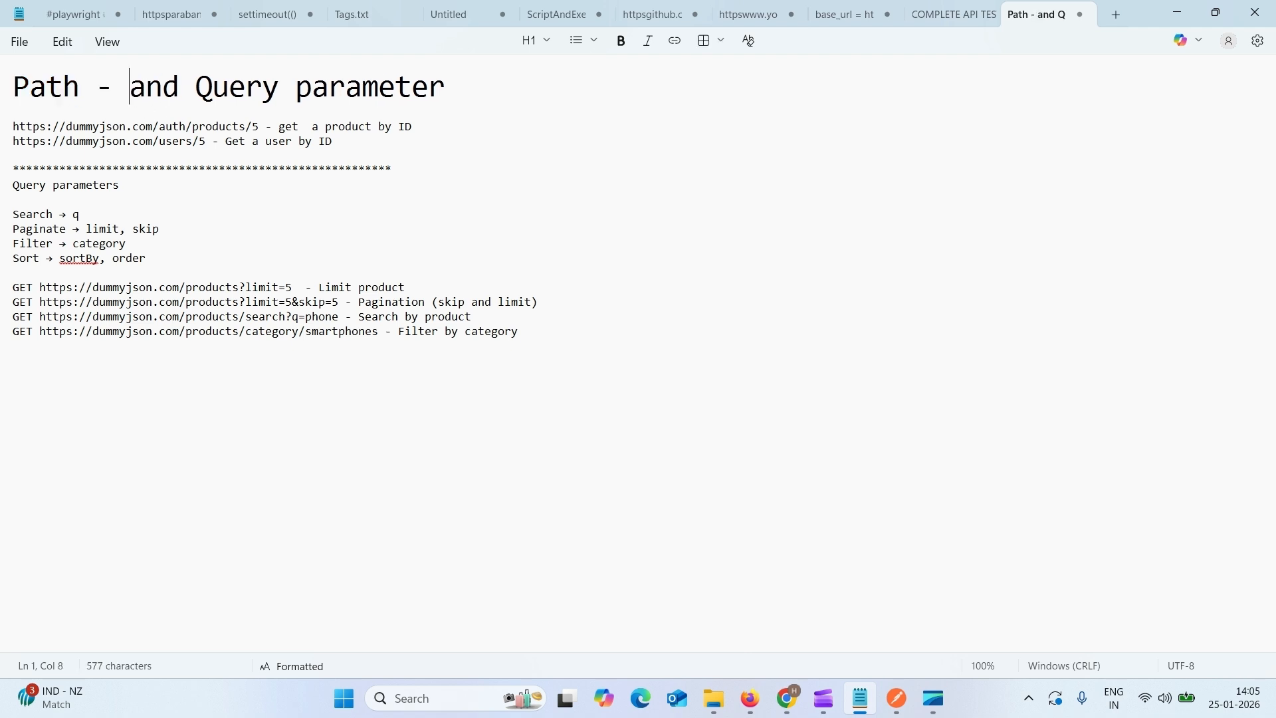
text(ific )
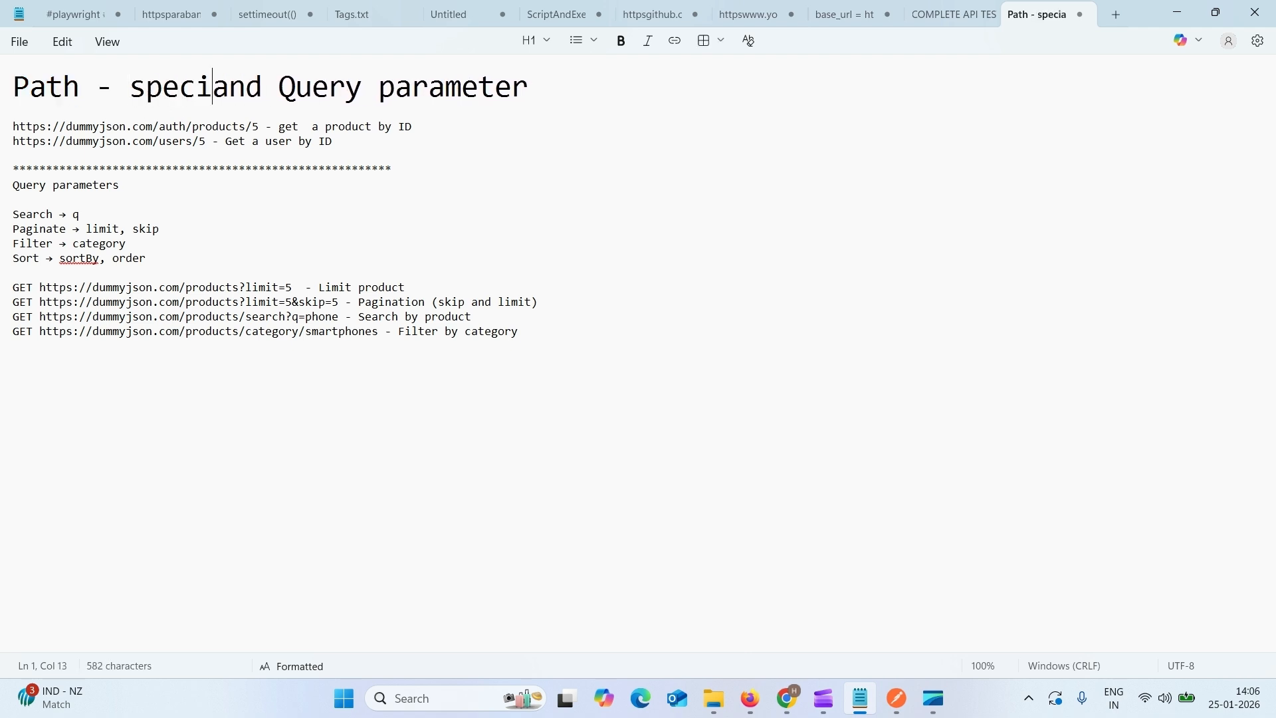
text(resouce)
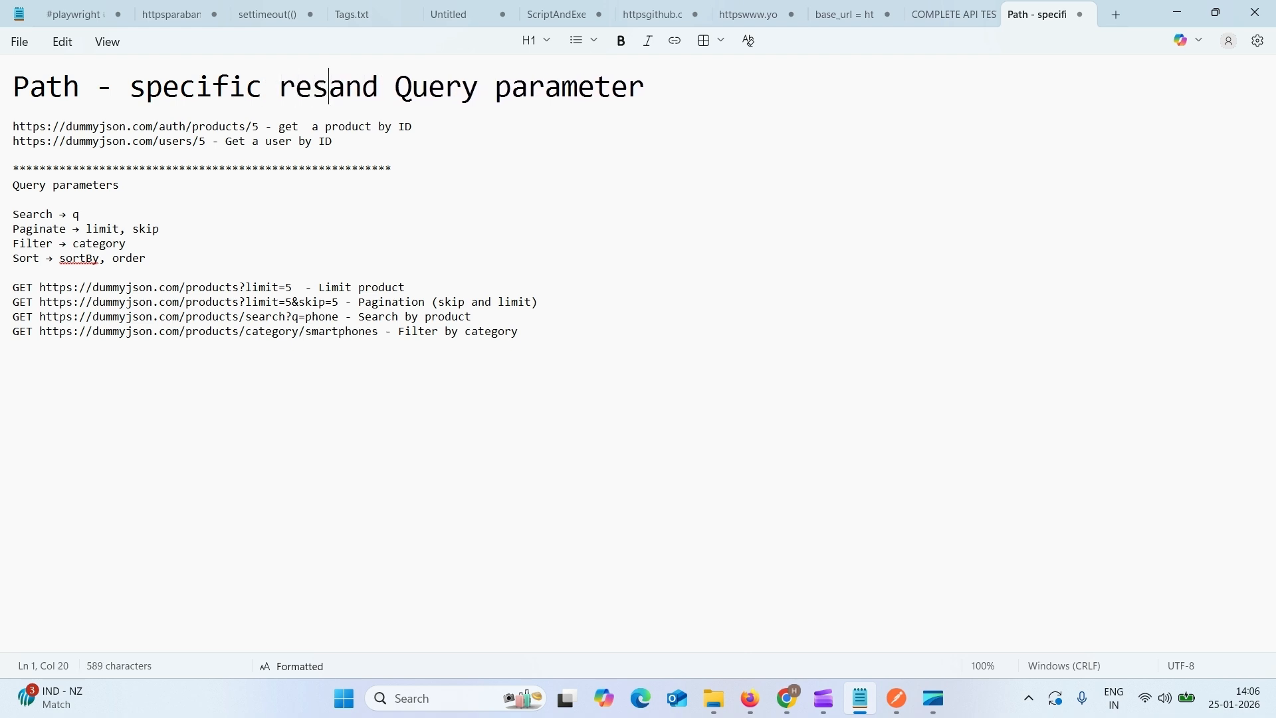
key(BackSpace)
text(==)
key(BackSpace)
key(BackSpace)
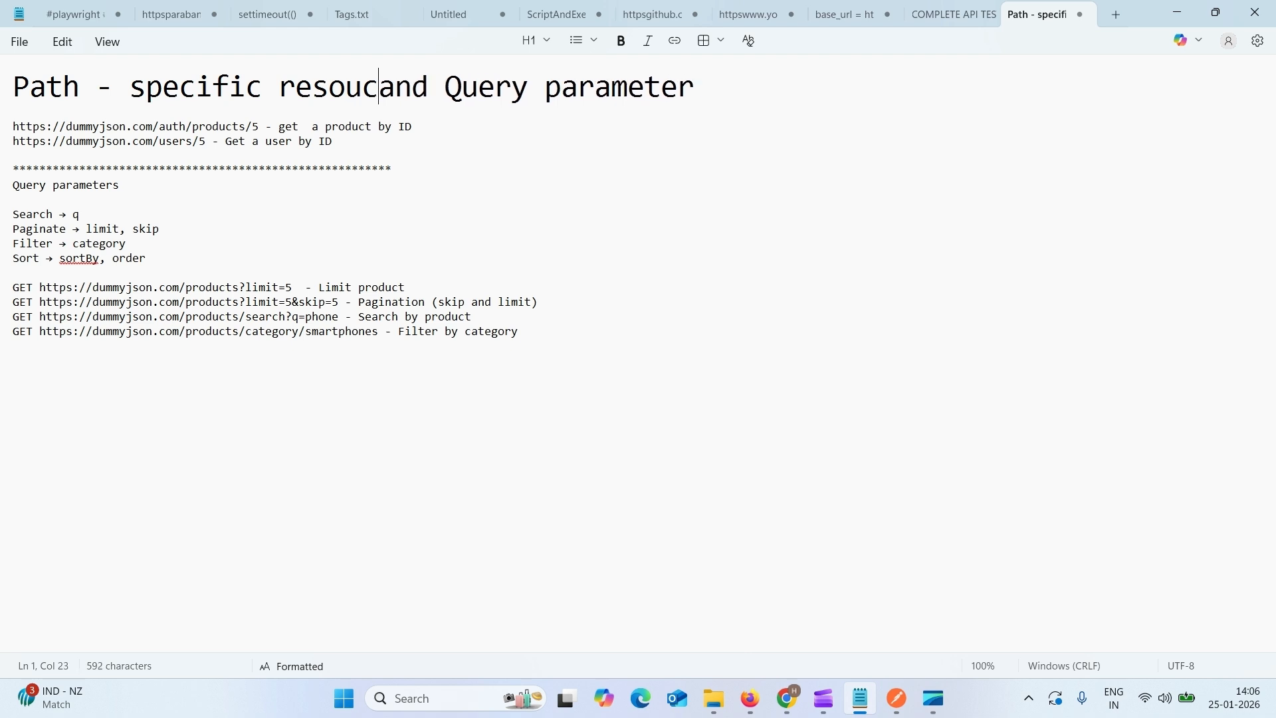
key(BackSpace)
text(rce)
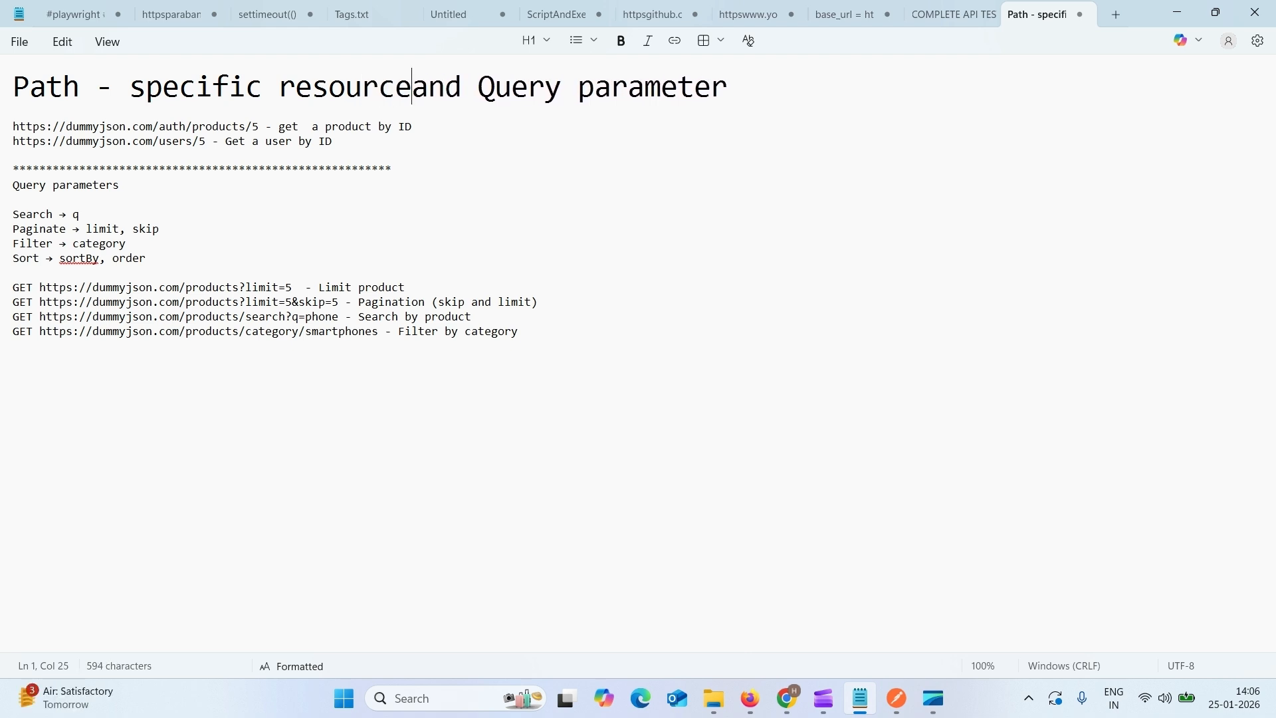
key(Return)
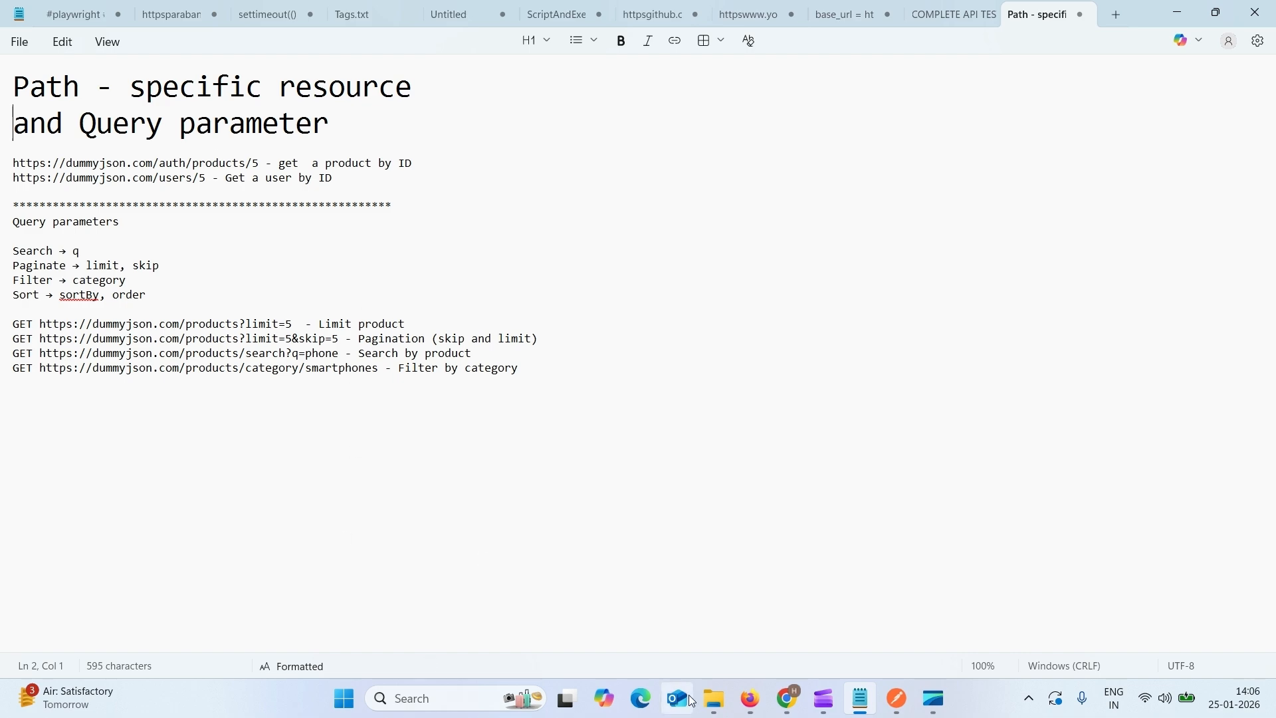
Switch to Postman and send the Get Products request from the DUMMY JSON collection.
click(897, 699)
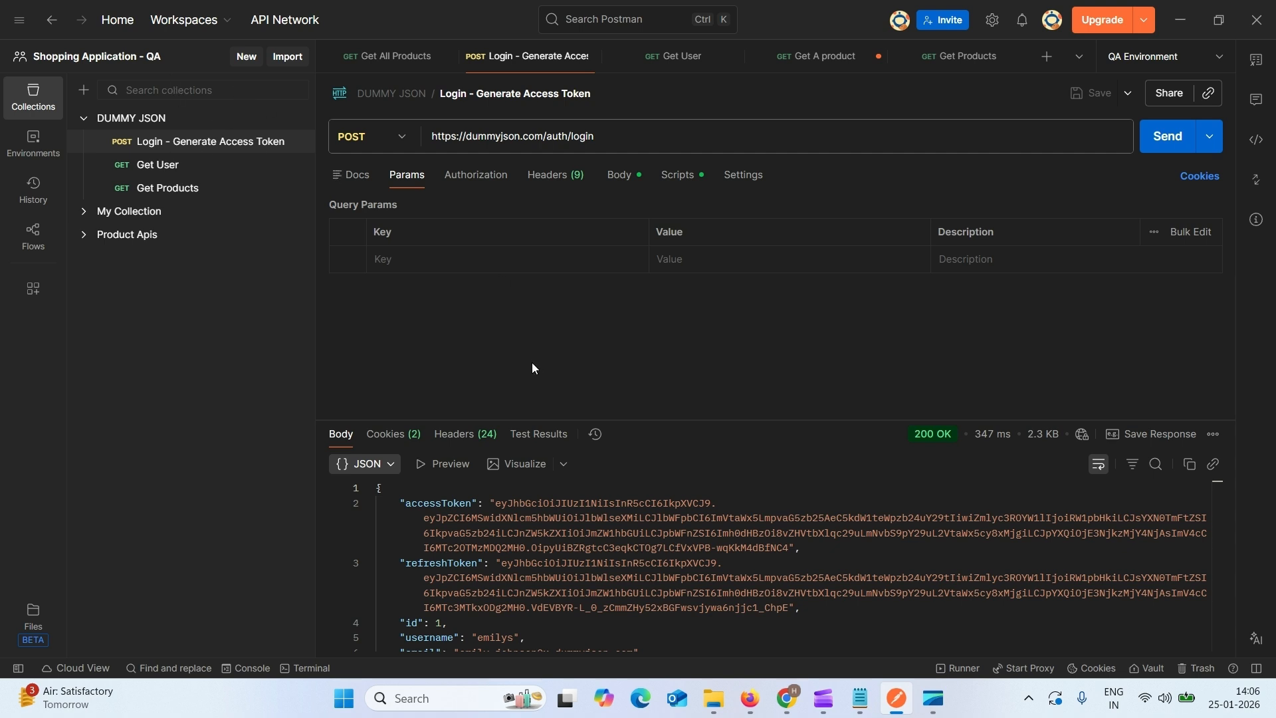
click(184, 166)
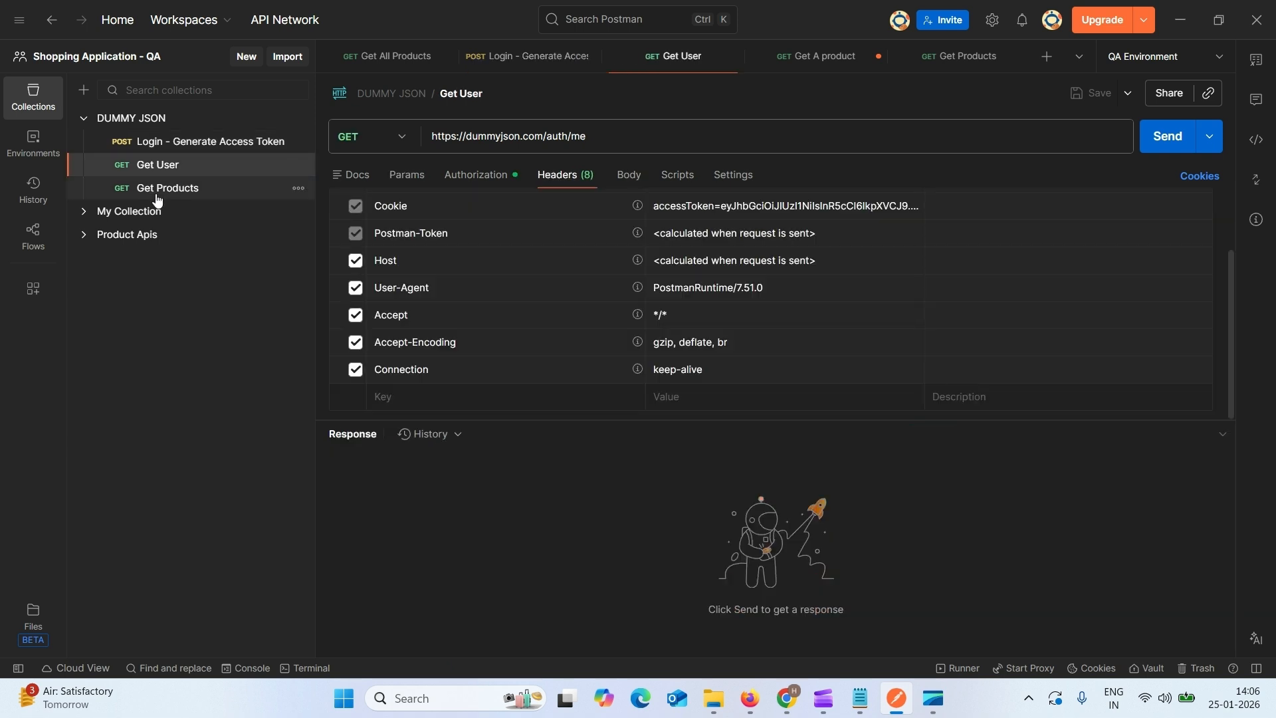
click(156, 195)
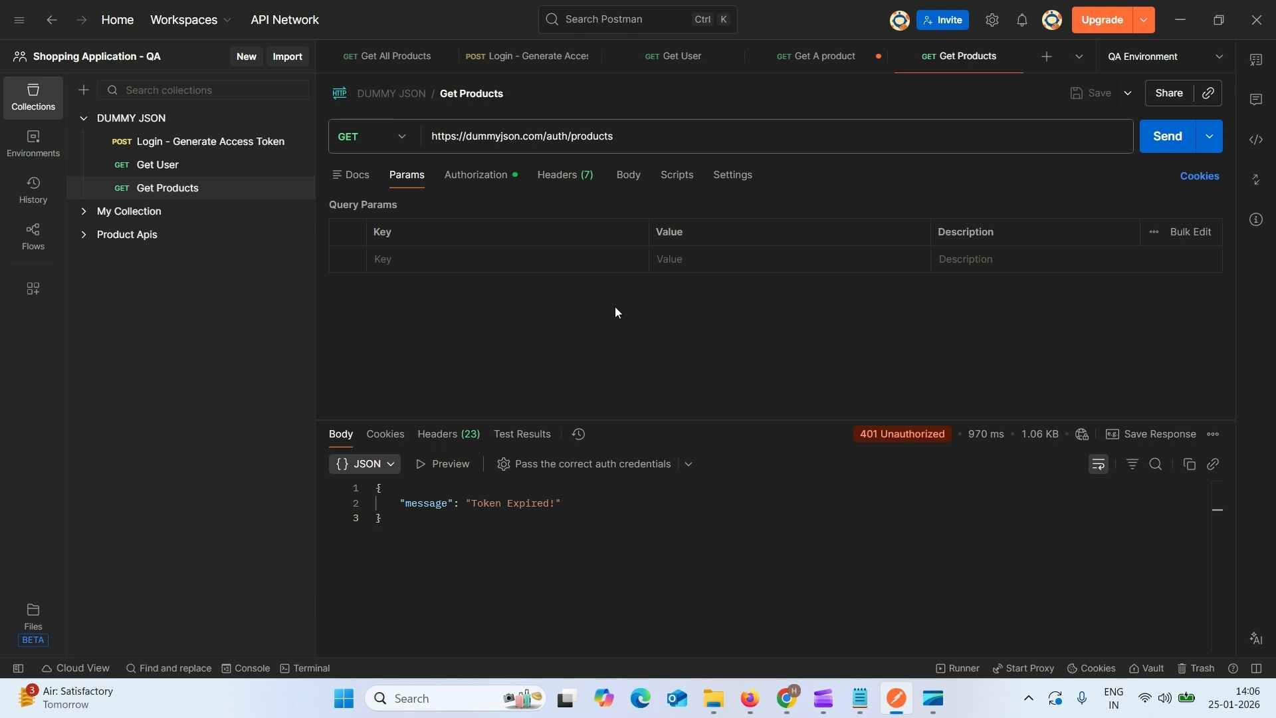
click(1165, 138)
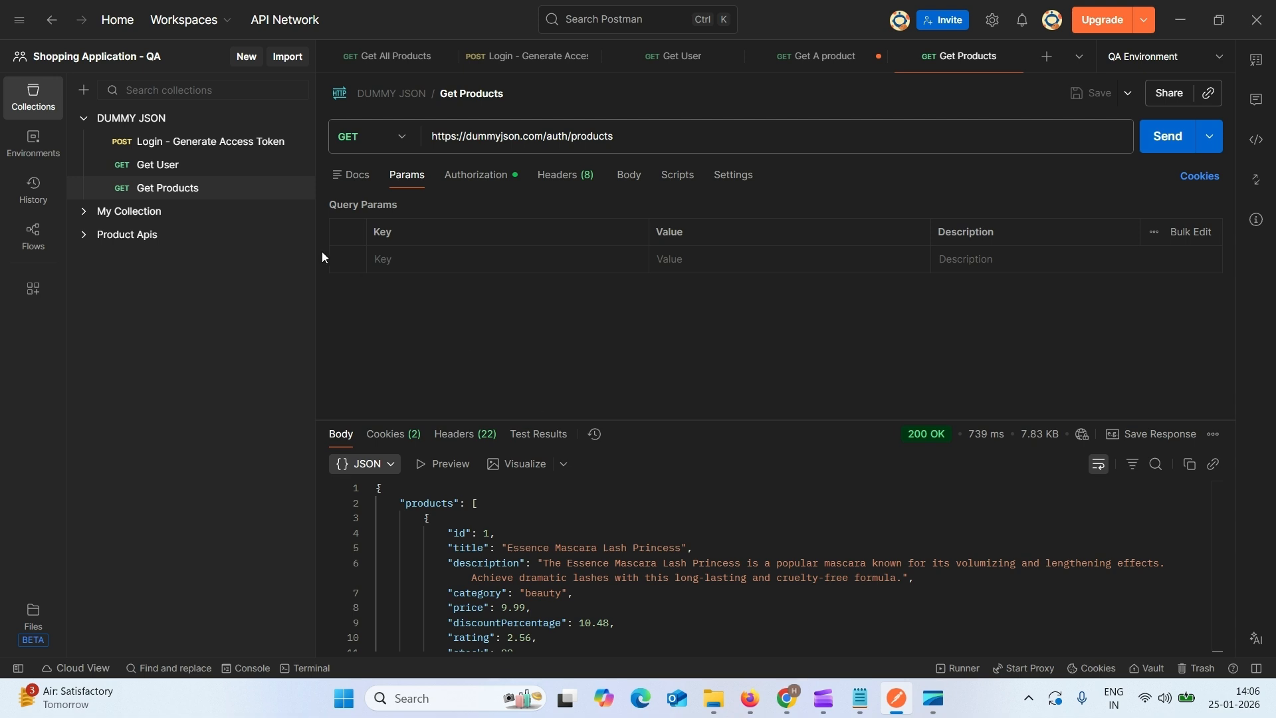
Duplicate the Get Products request in the DUMMY JSON collection and open the copy.
click(298, 191)
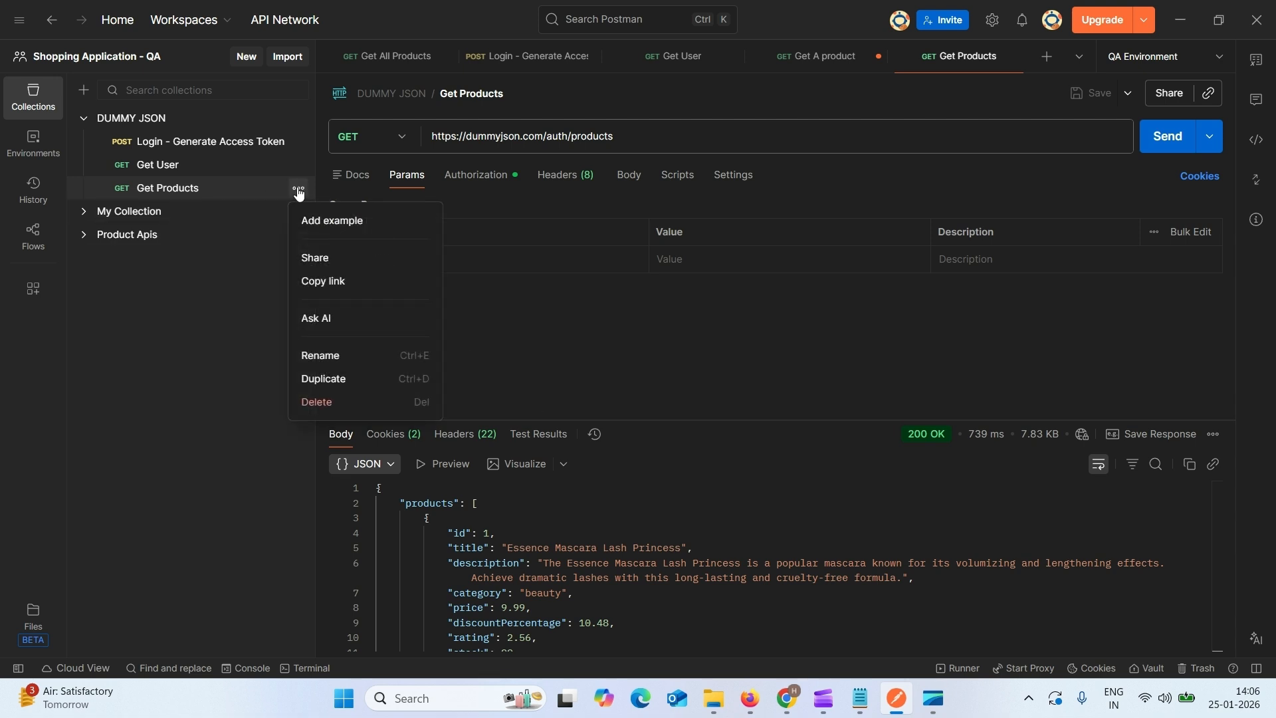
click(329, 378)
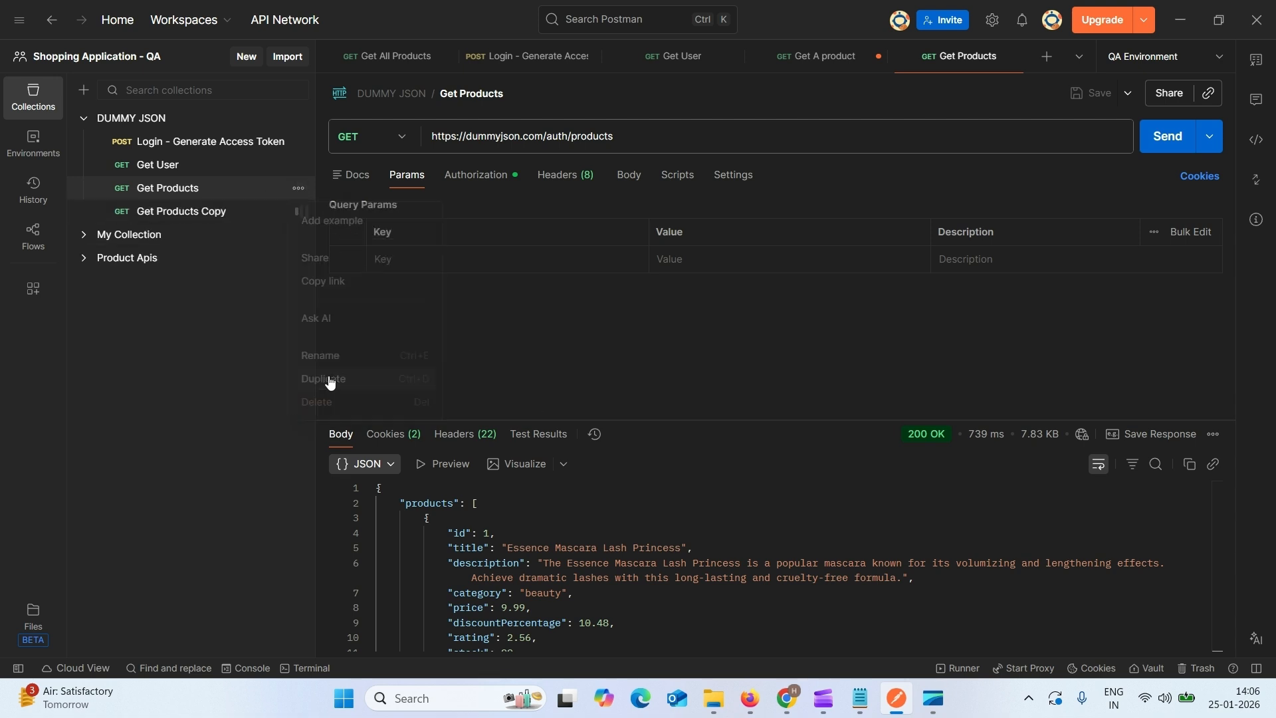
click(181, 212)
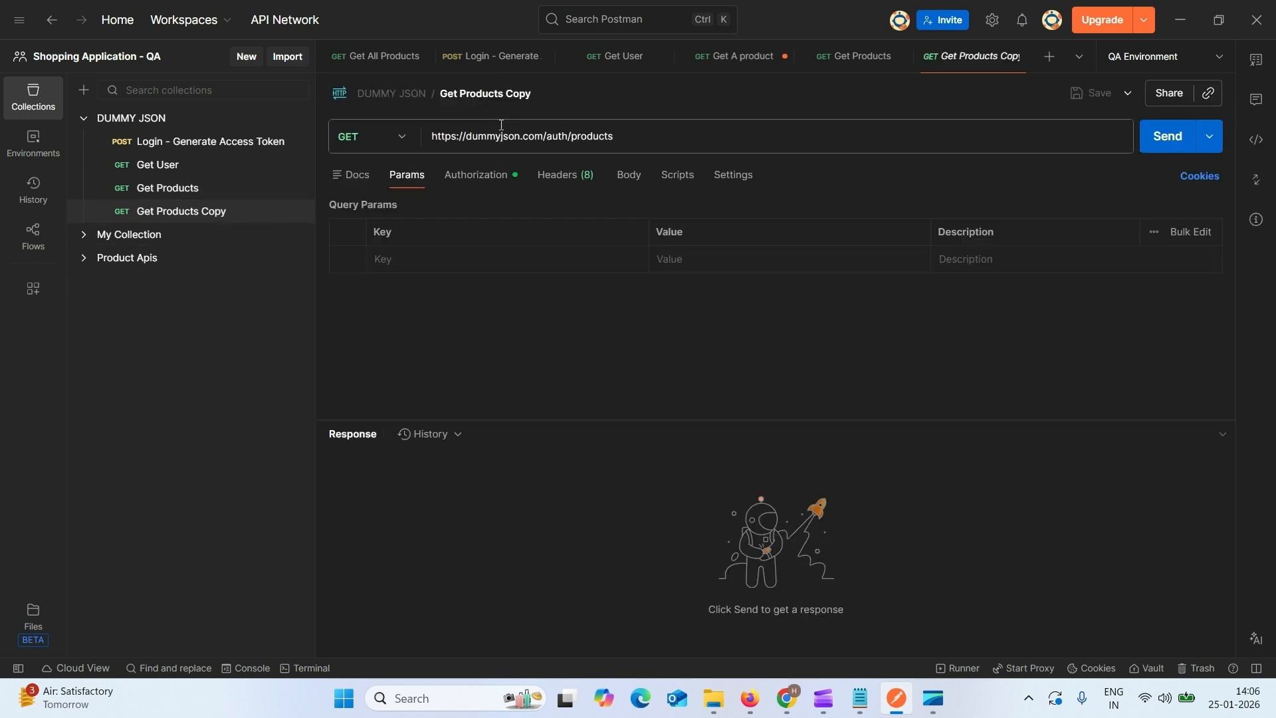
Rename the duplicated request "get a product by ID", copying that text from the notes in Notepad.
click(497, 97)
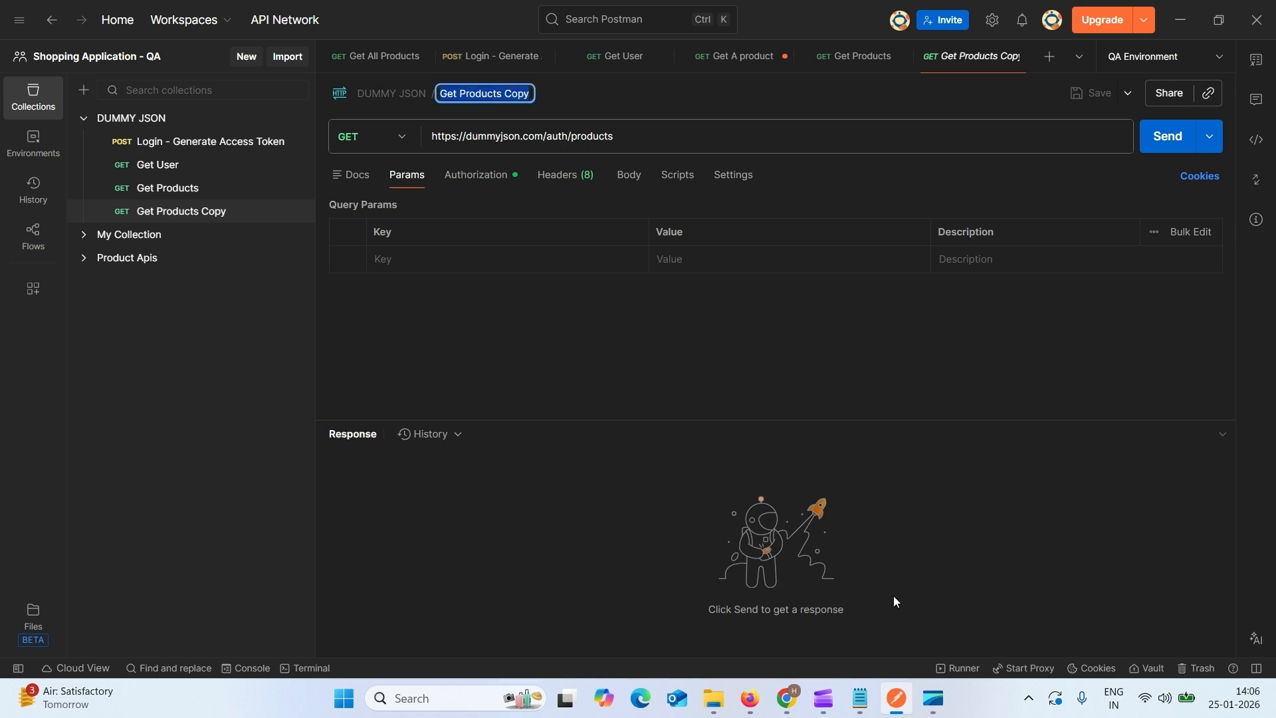
click(864, 694)
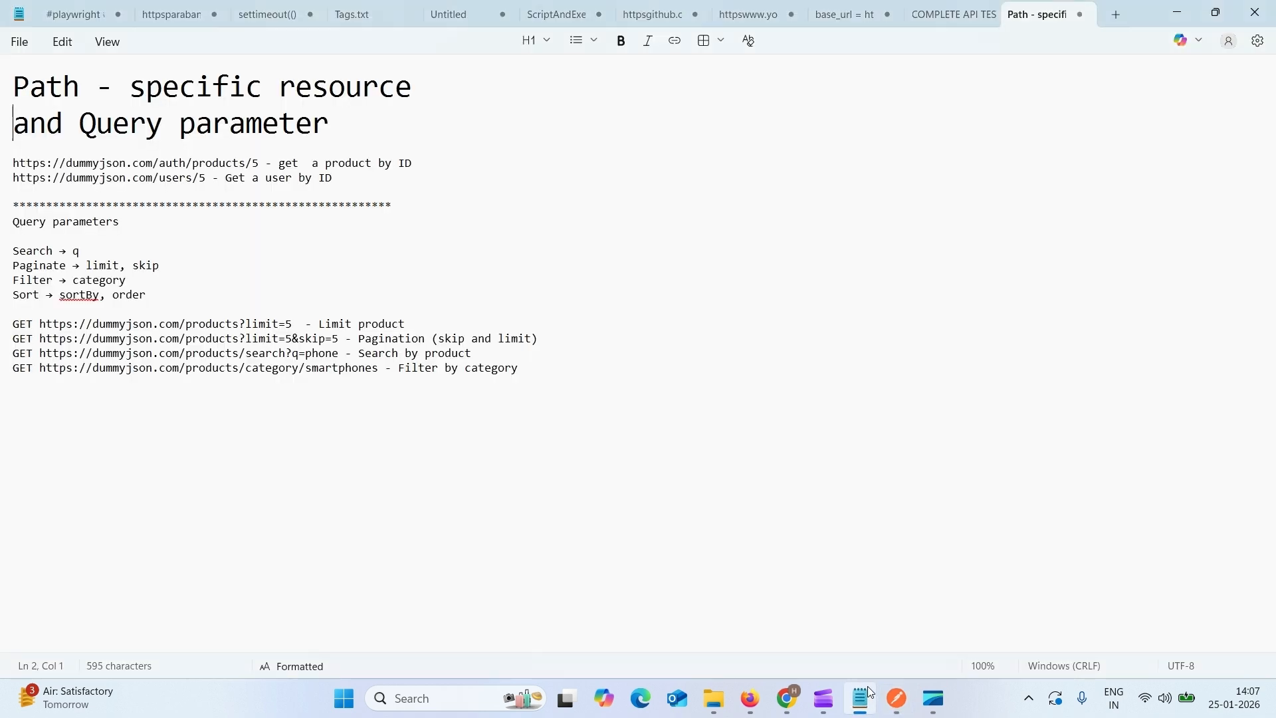
click(423, 164)
drag(423, 164, 287, 162)
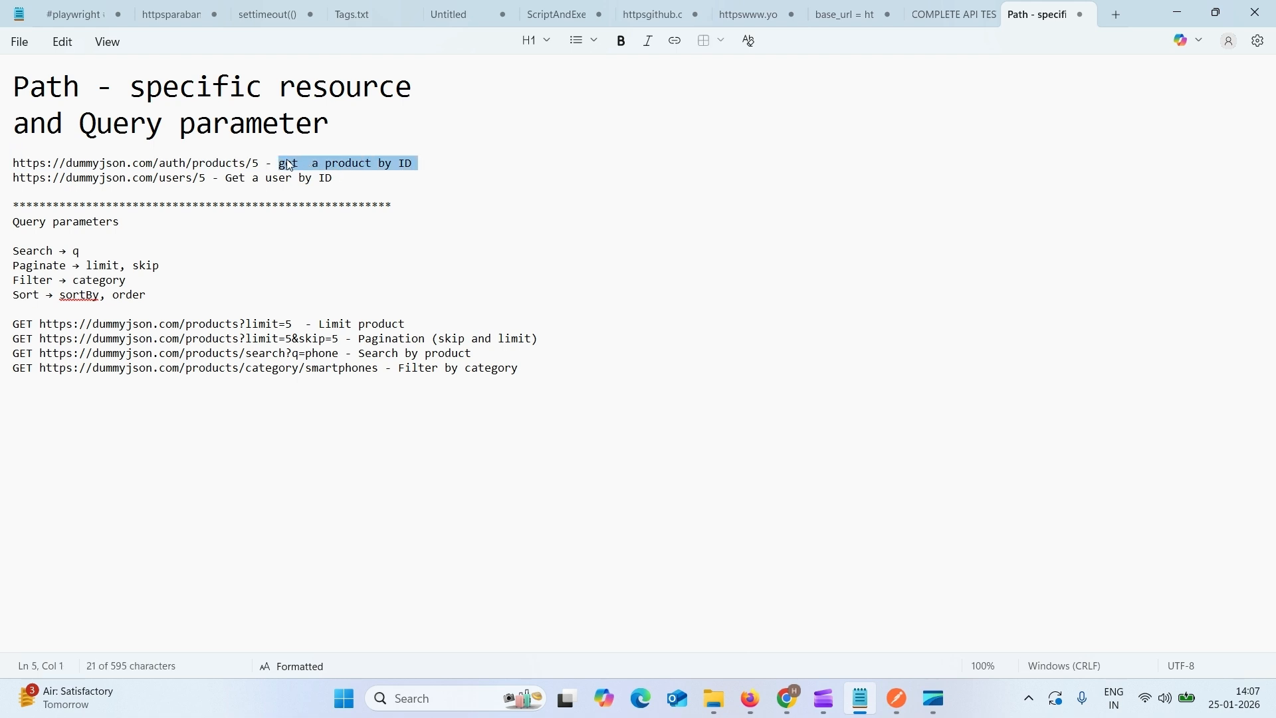
key(BackSpace)
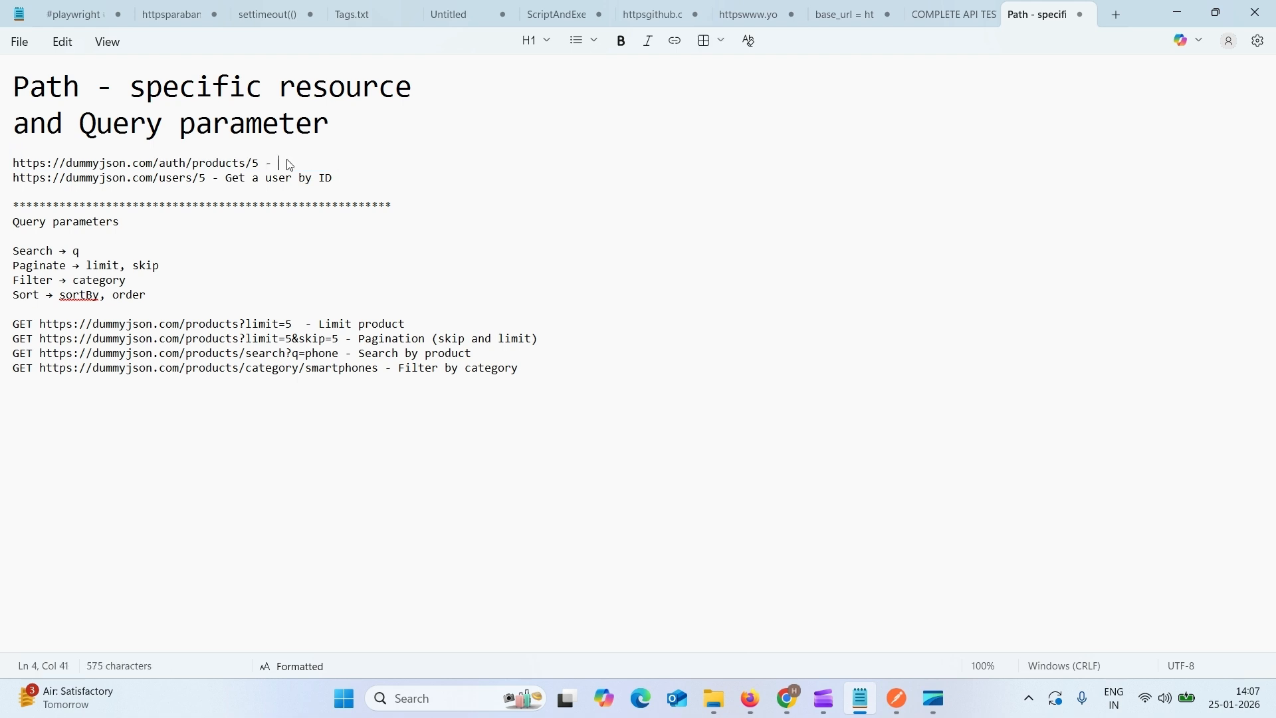
key(ctrl+z)
key(ctrl+c)
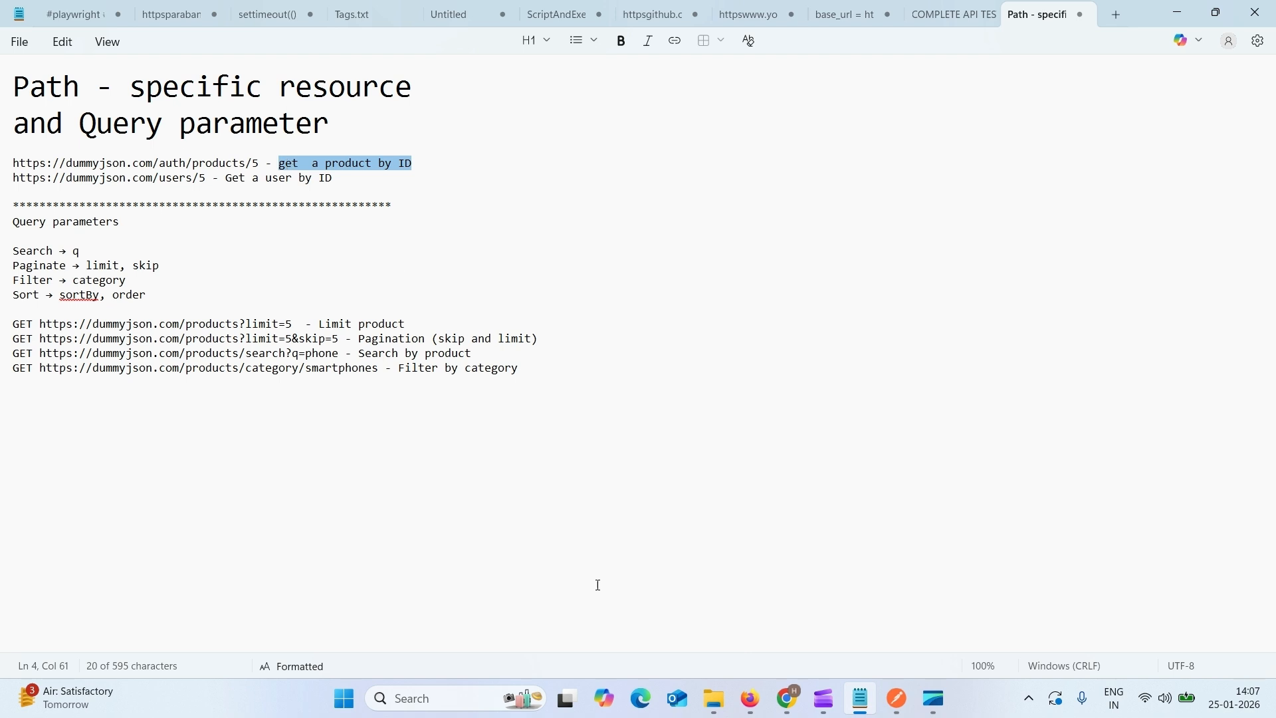
click(897, 697)
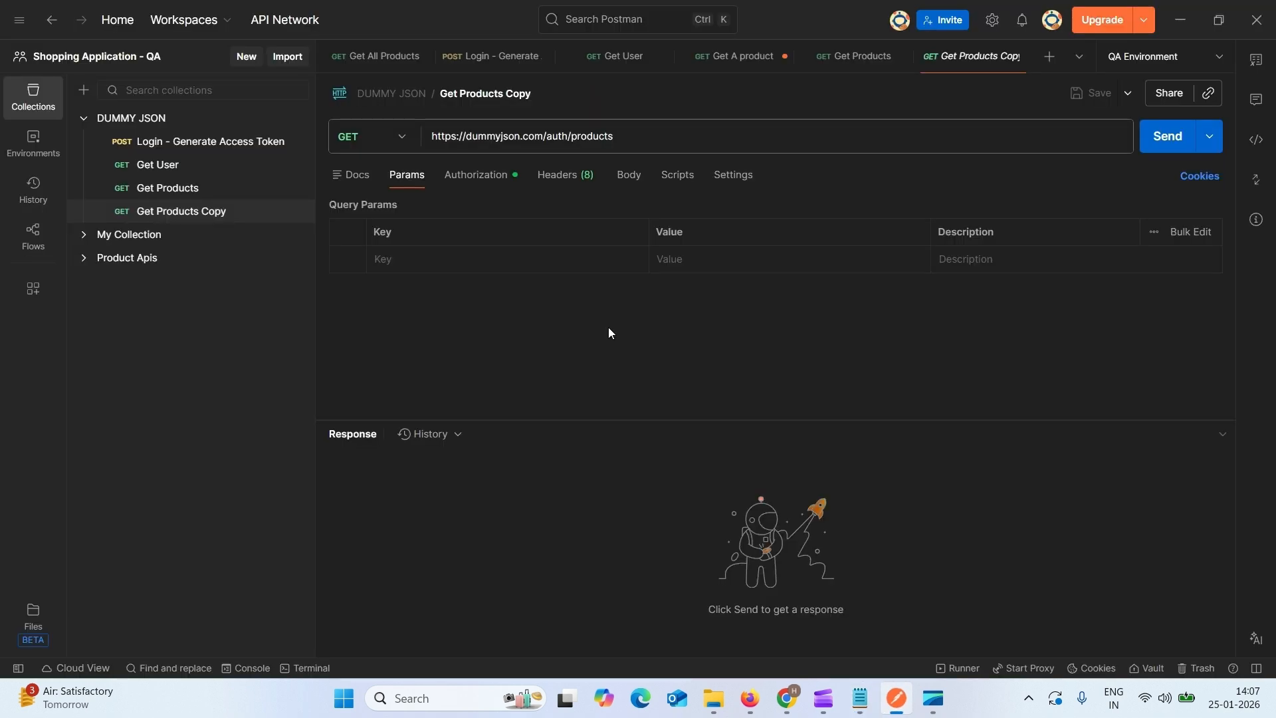
click(502, 94)
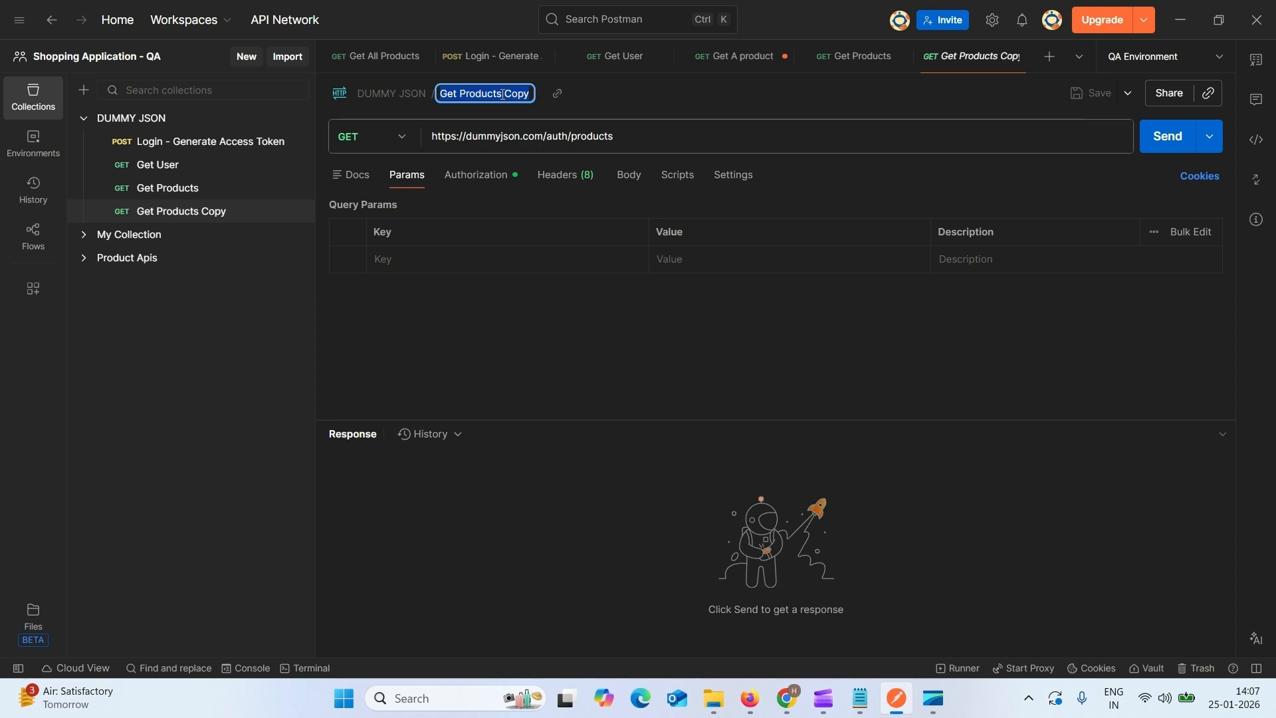
key(ctrl+v)
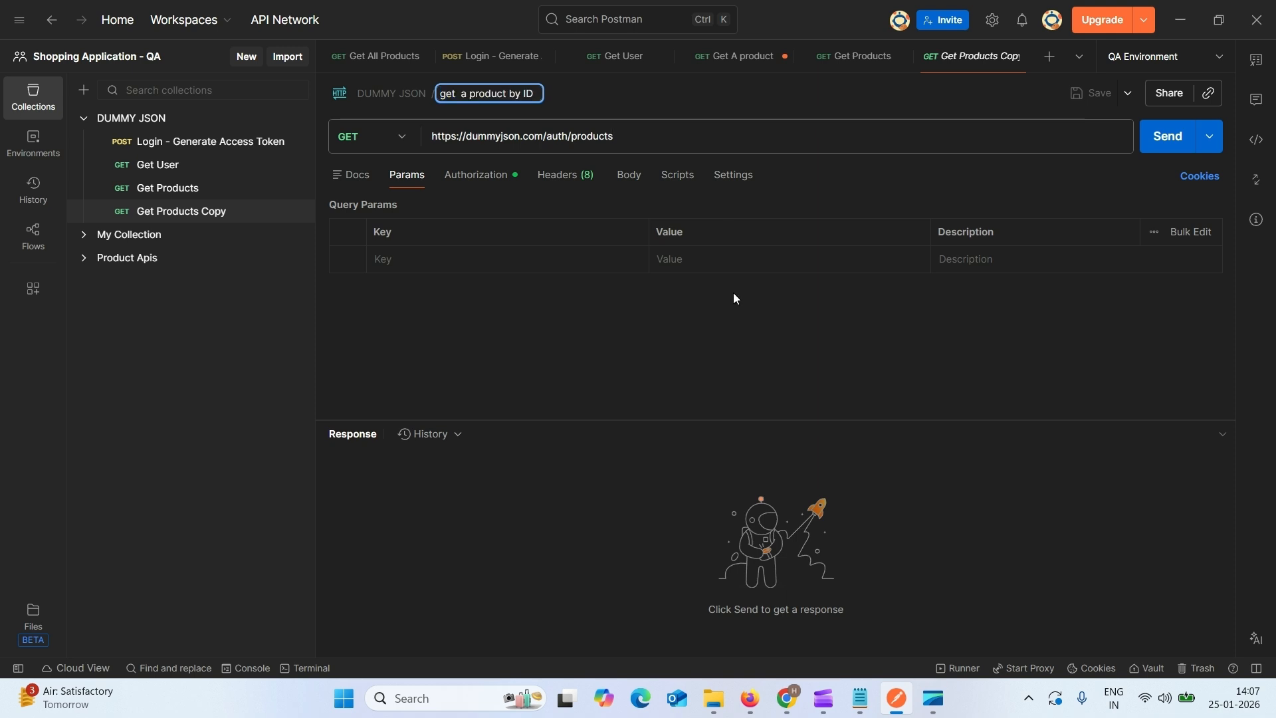
click(632, 138)
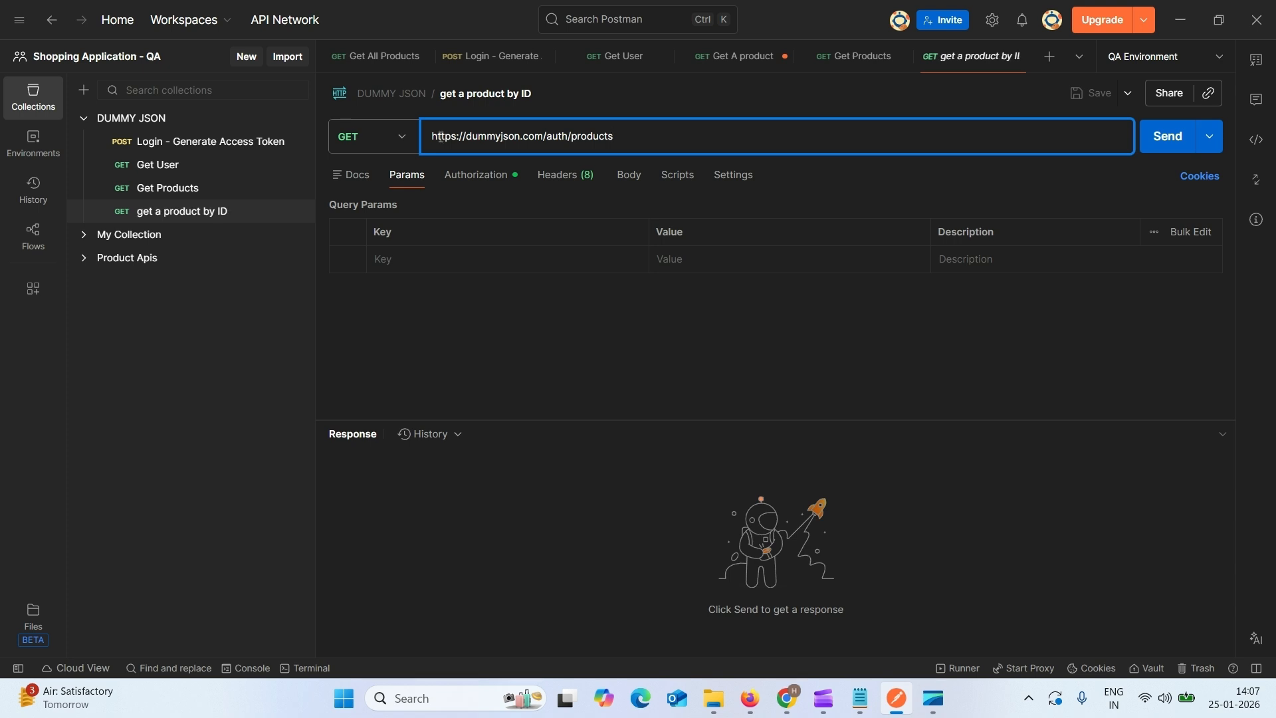
click(144, 191)
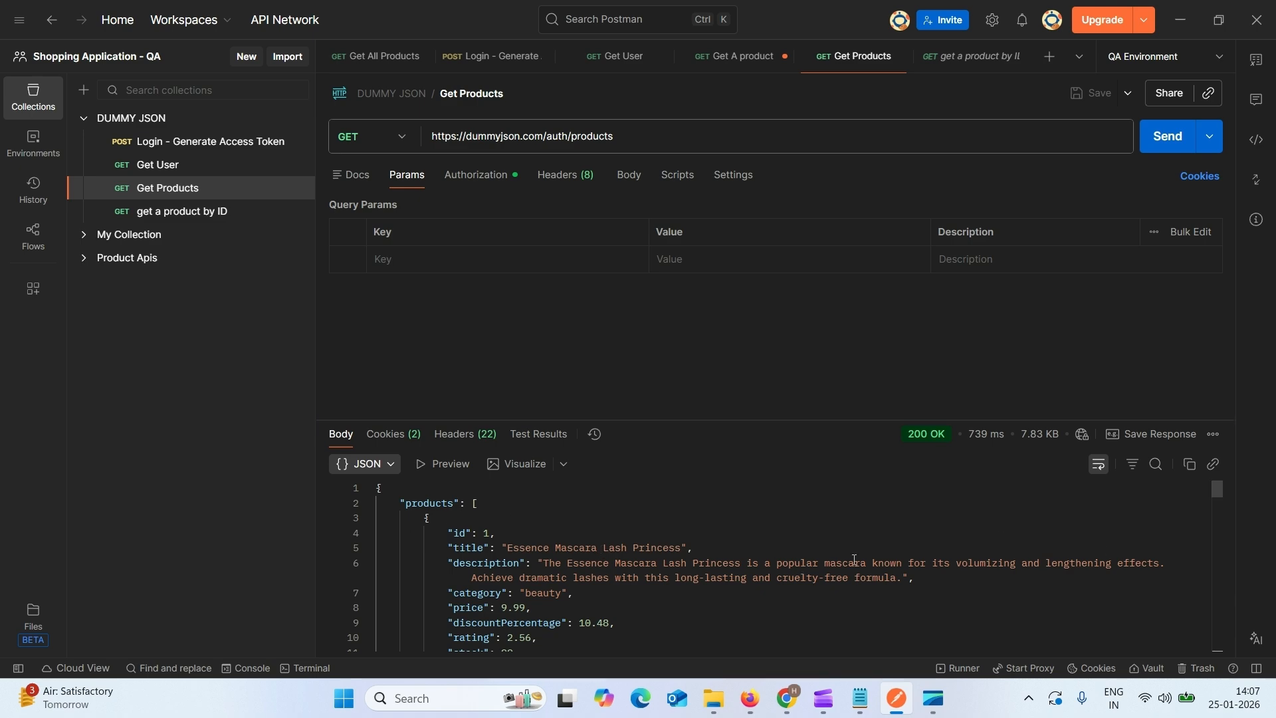
drag(1213, 492, 1199, 594)
scroll(1199, 593, down, 15)
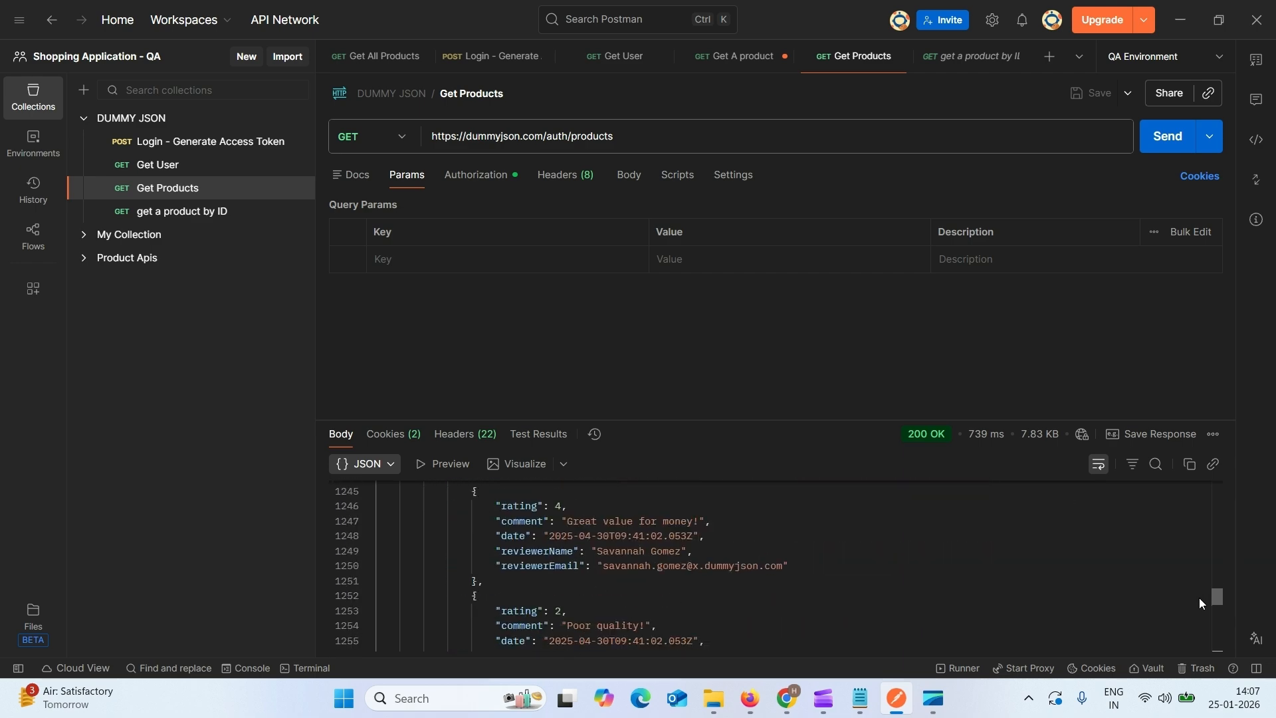
drag(1200, 603, 1200, 618)
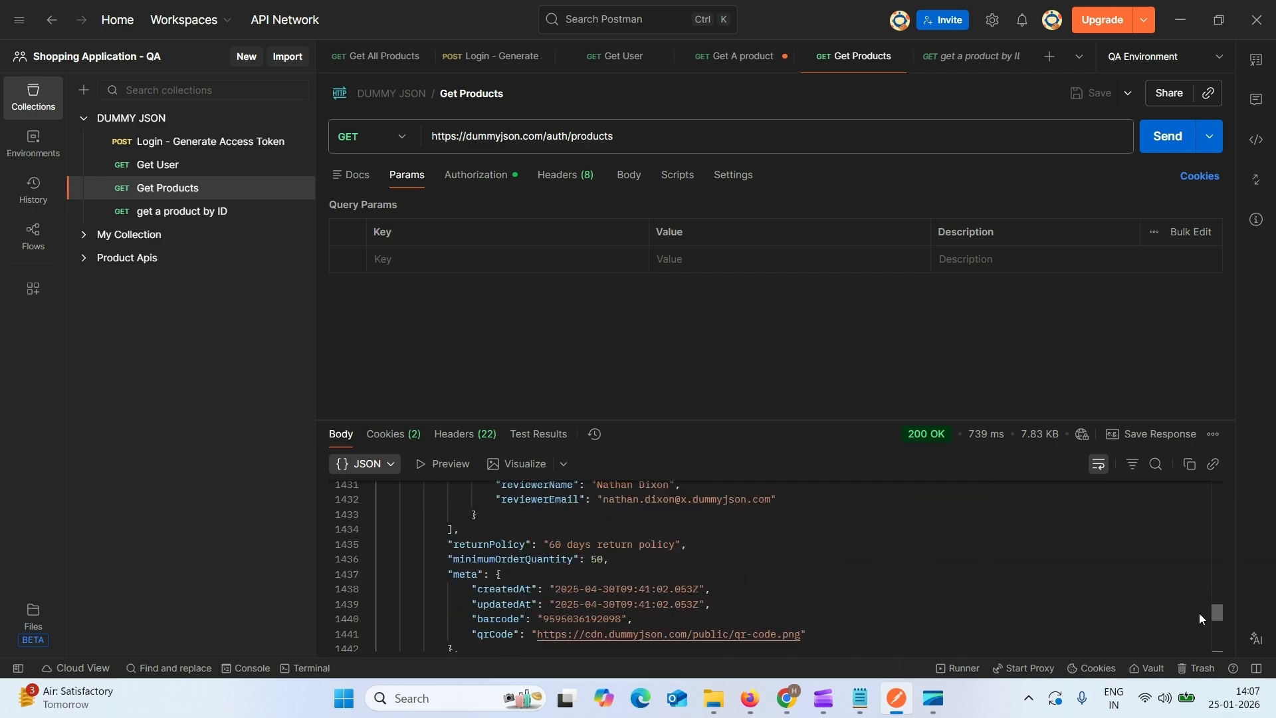
scroll(1201, 618, down, 6)
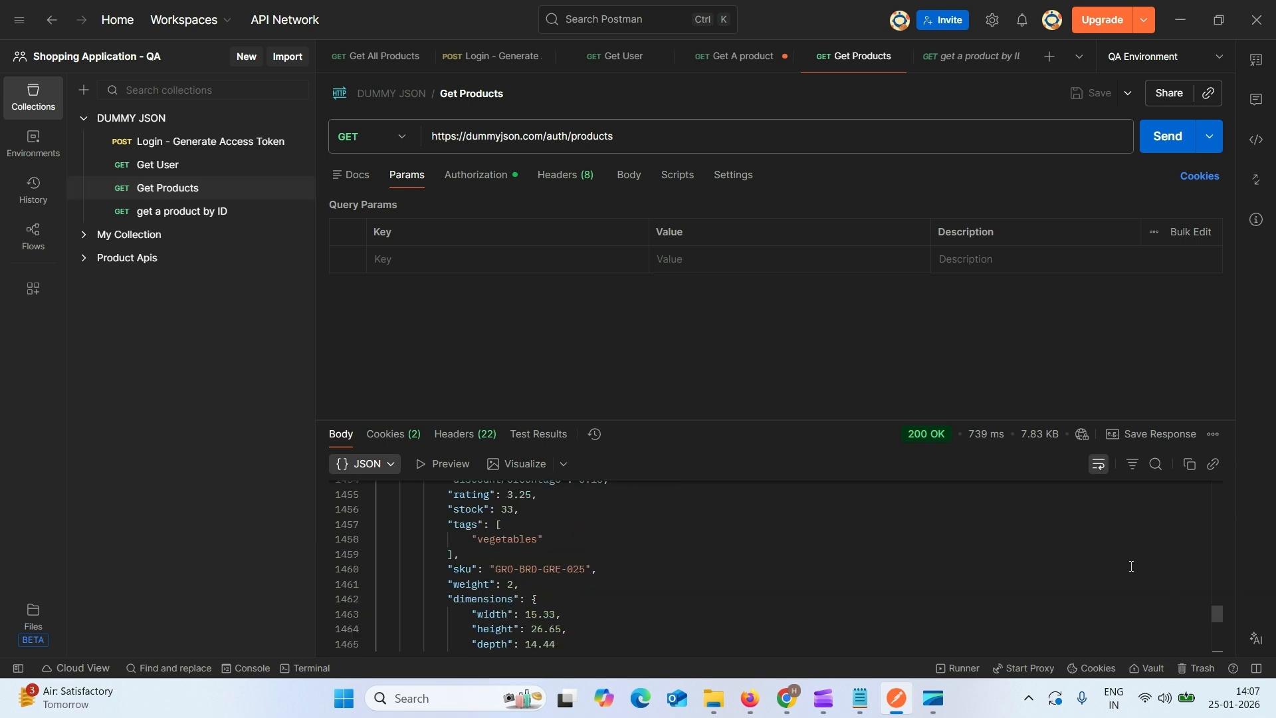
click(633, 137)
text(/)
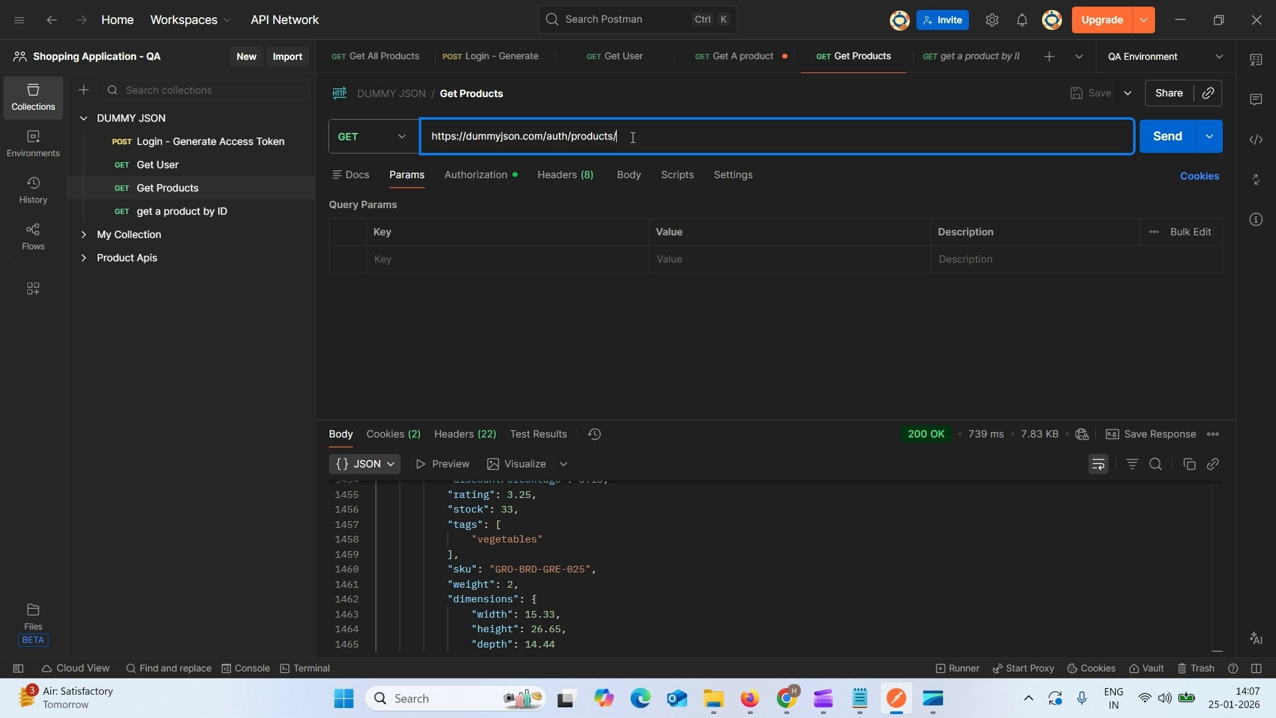
text(1)
double_click(618, 135)
double_click(584, 137)
click(686, 395)
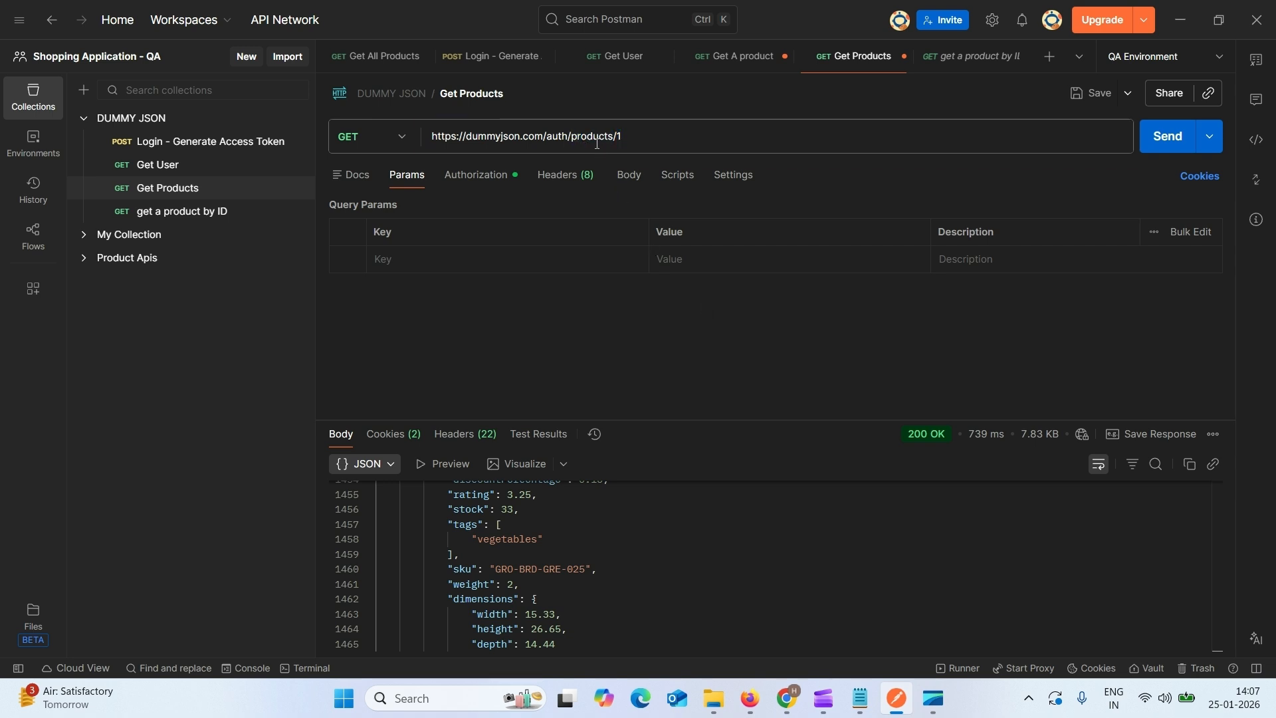
Send the Get Products request for product 1 and examine the returned product from the start of the response.
click(649, 134)
click(651, 328)
click(1165, 135)
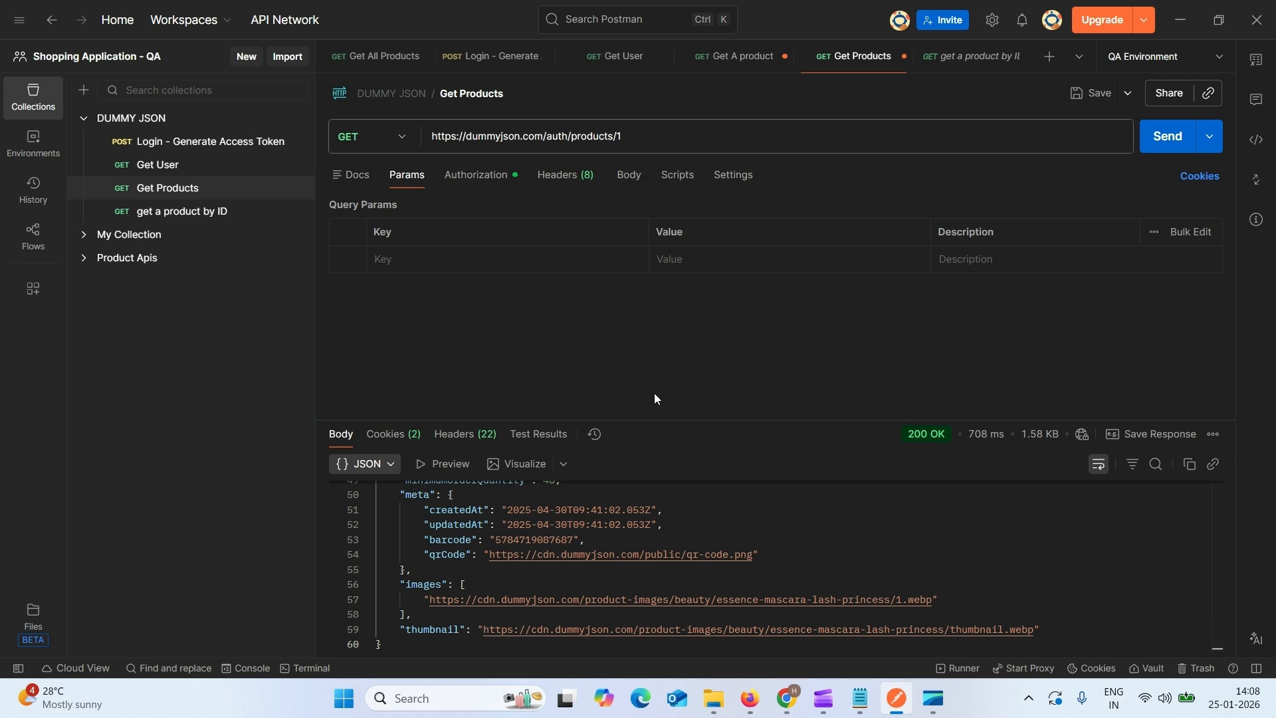
drag(1219, 635, 1194, 492)
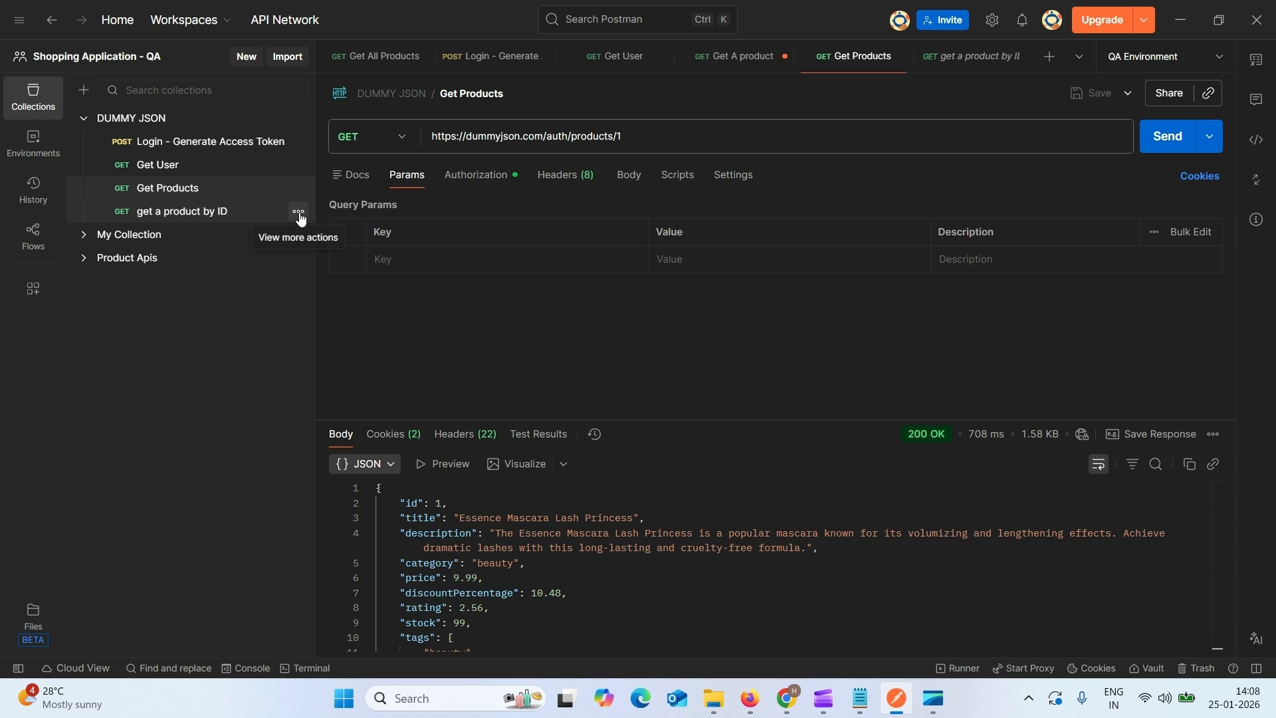
Duplicate the "get a product by ID" request and open the new copy.
click(299, 214)
click(349, 403)
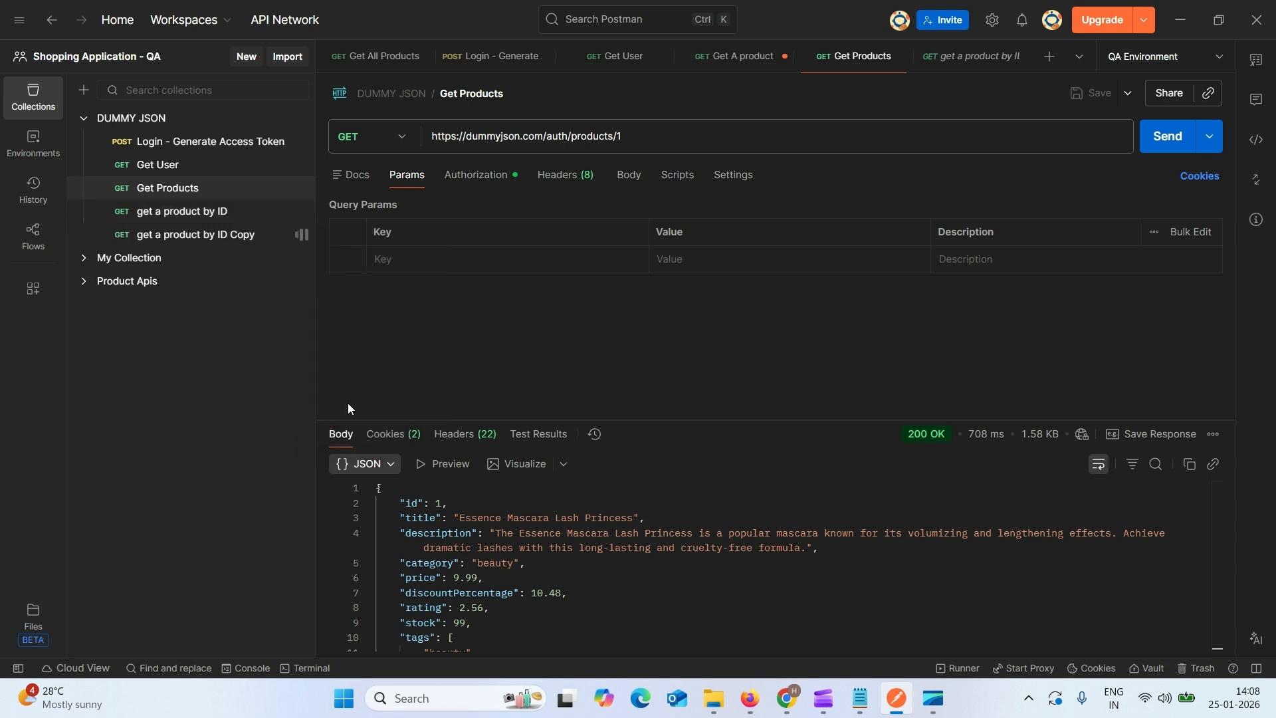
click(300, 234)
Rename the copy of the product-by-ID request "Get a user by ID", copying that text from the notes in Notepad.
click(861, 700)
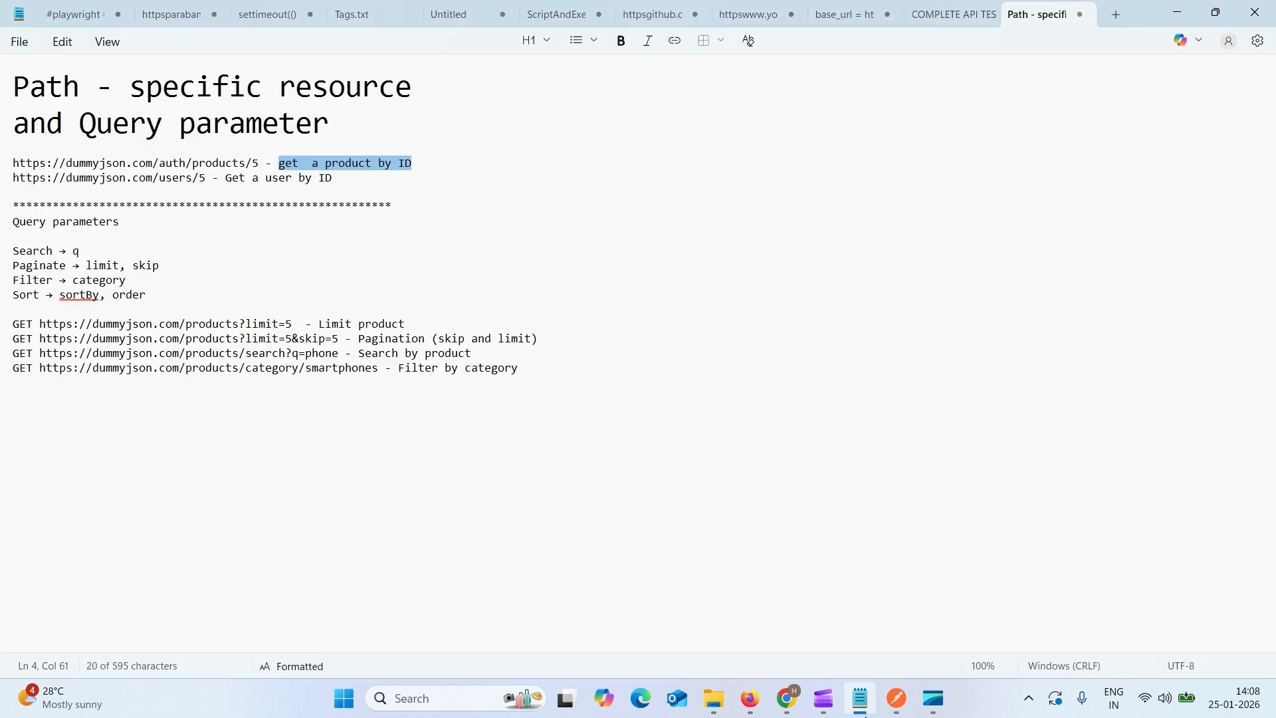
drag(355, 185, 240, 187)
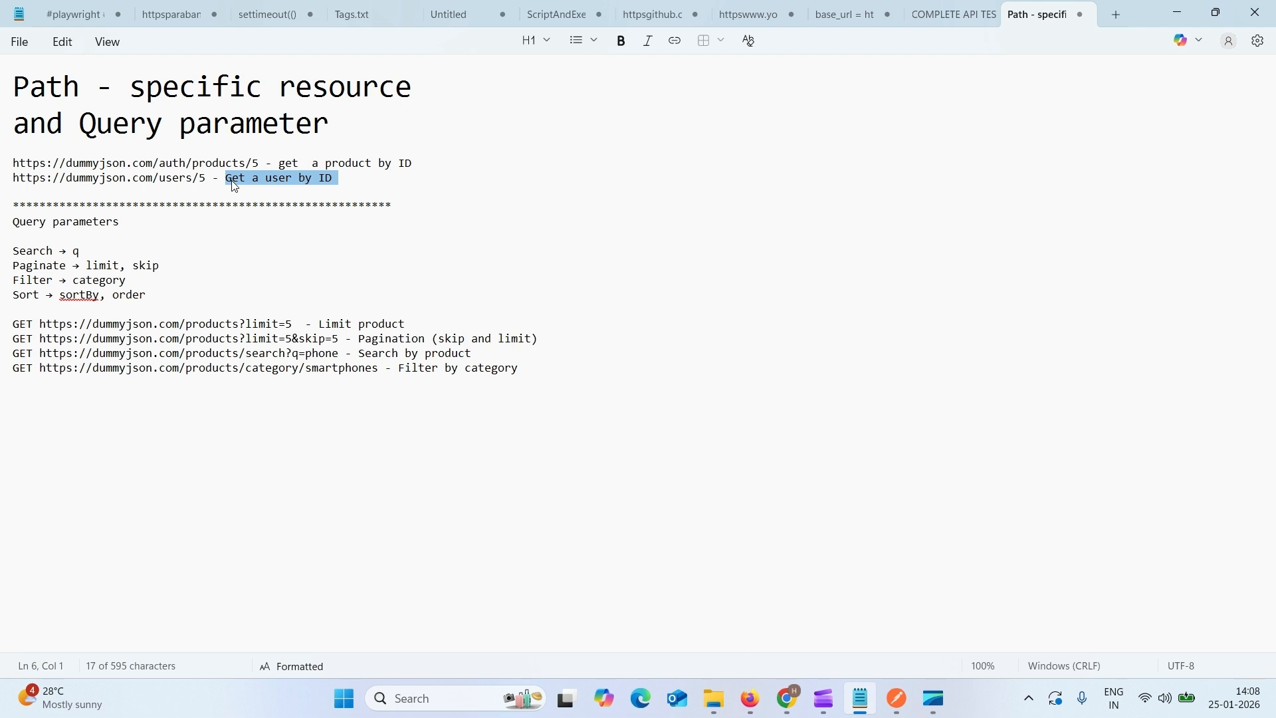
click(904, 700)
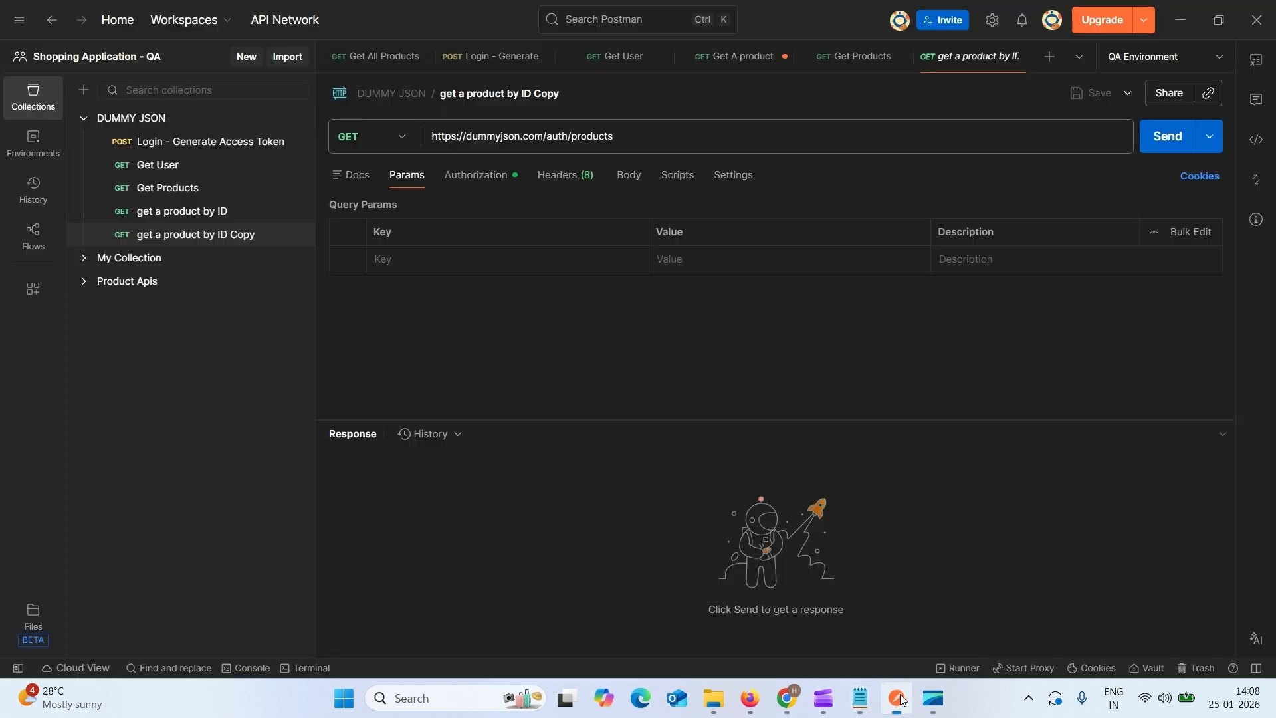
click(487, 88)
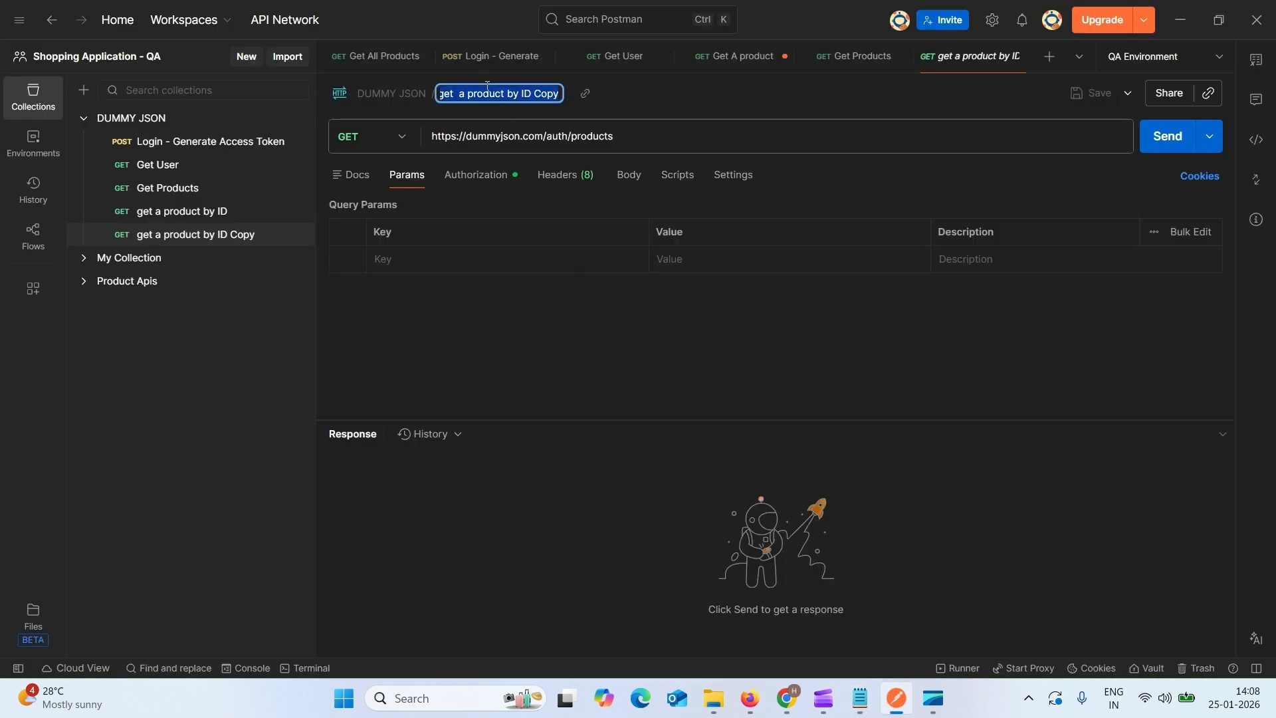
text(Get a user by ID)
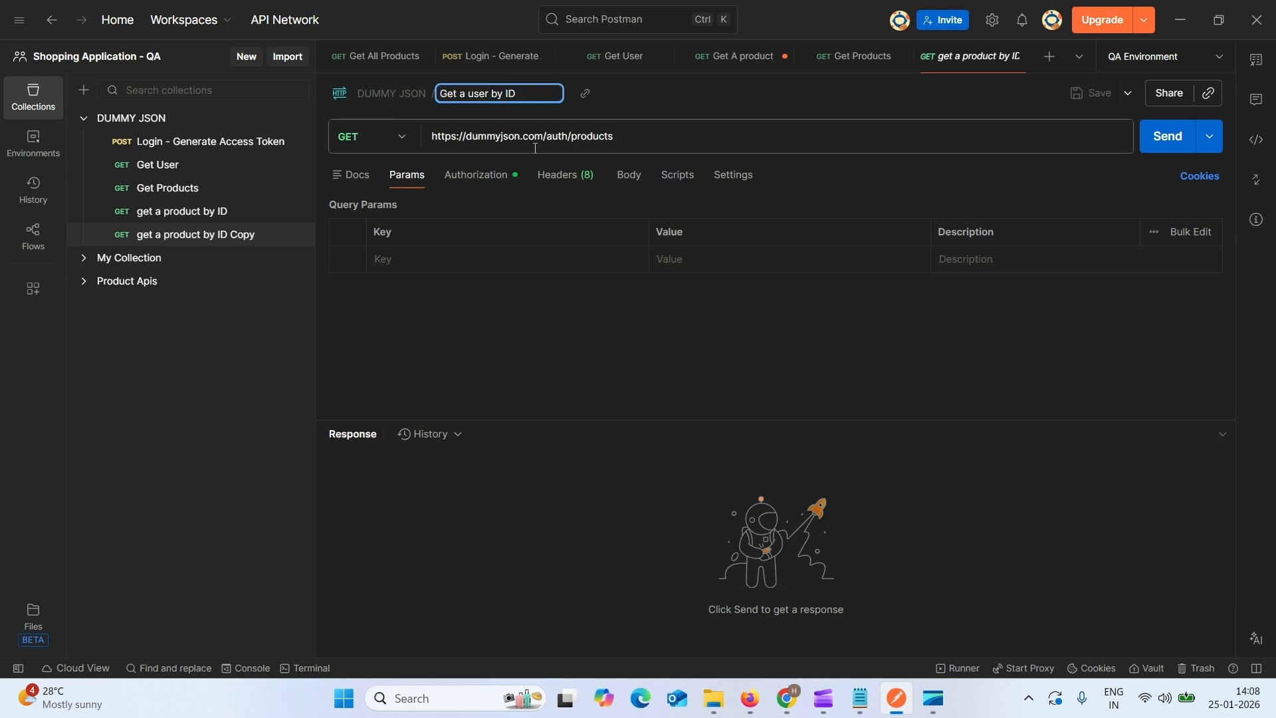
click(861, 697)
drag(207, 180, 159, 178)
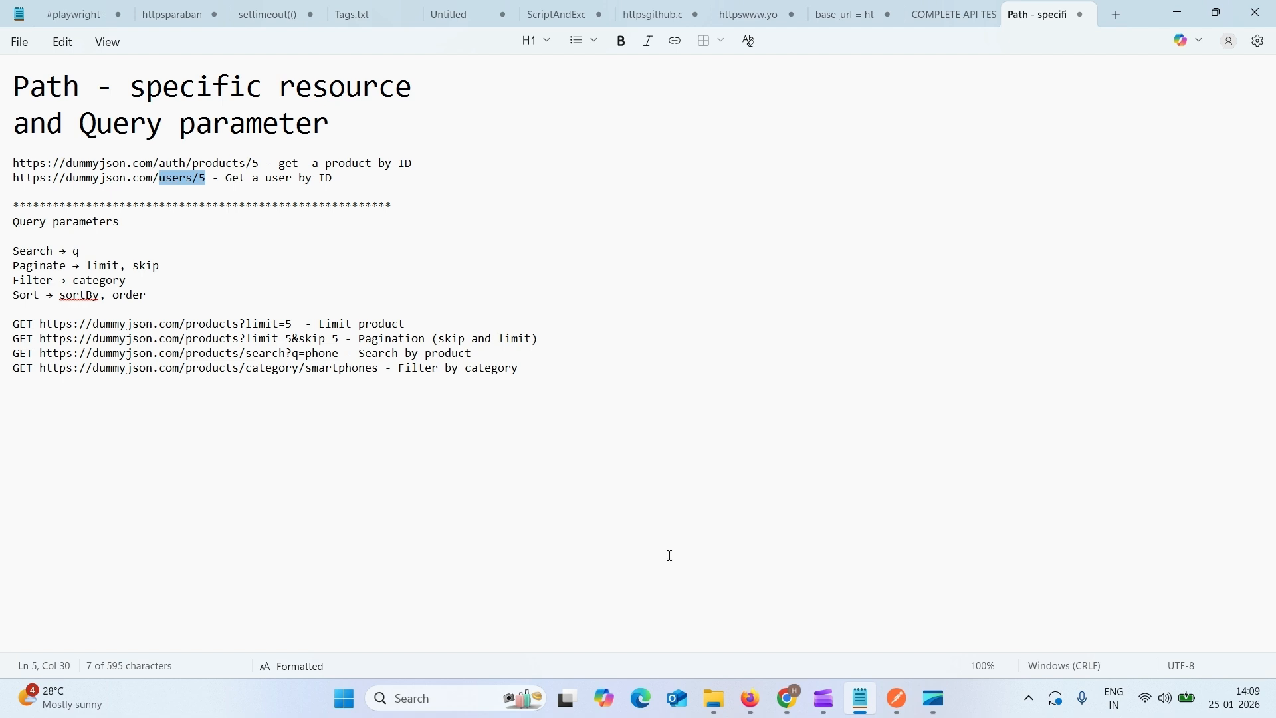
click(897, 698)
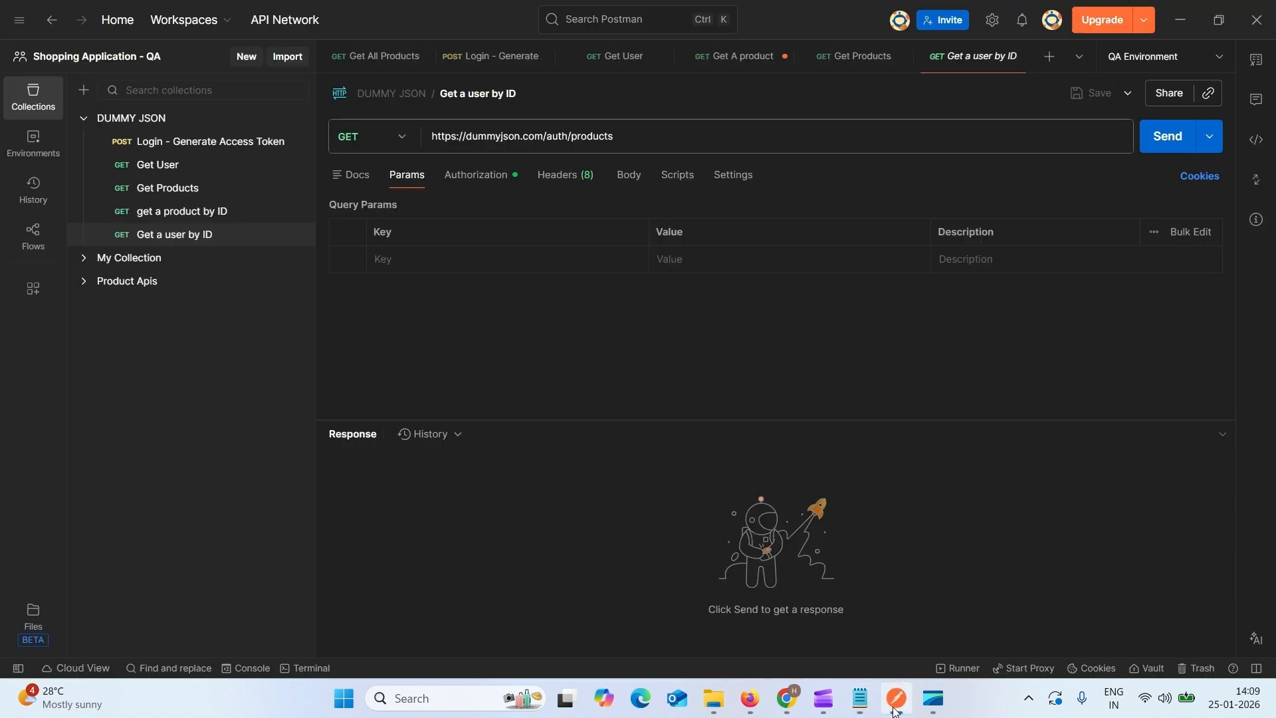
click(639, 138)
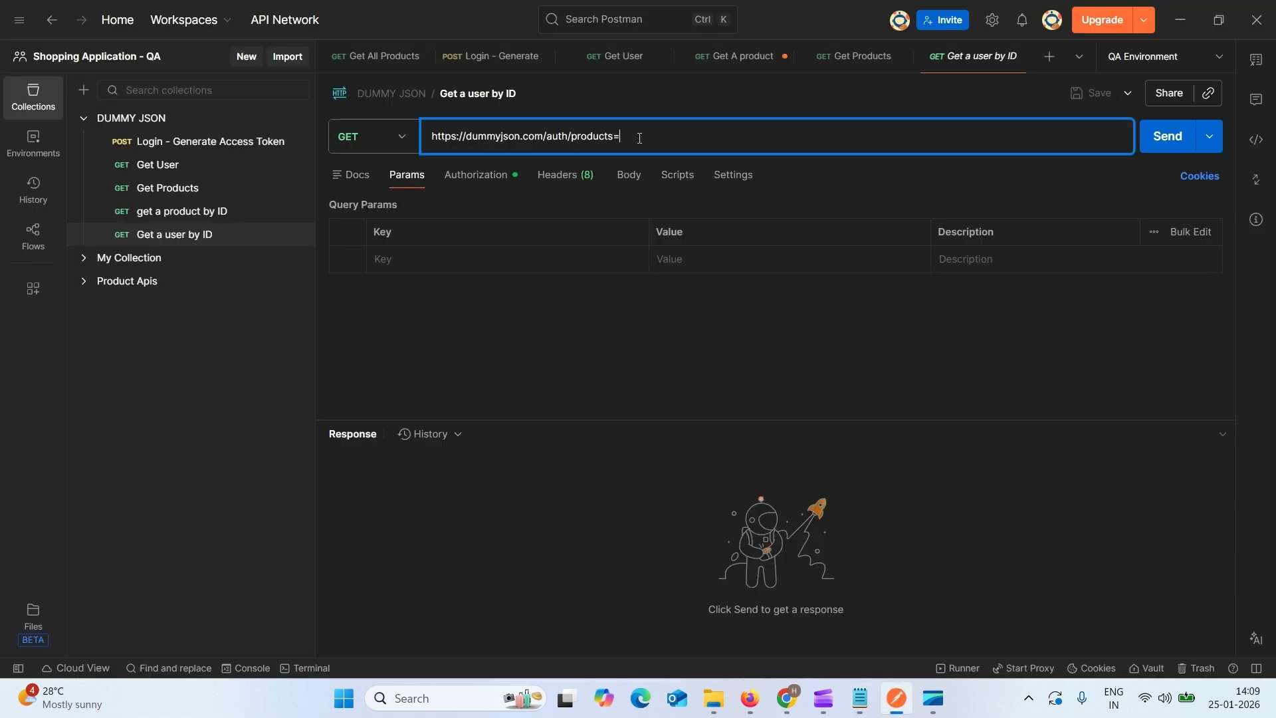
key(BackSpace)
key(BackSpace)
key(BackSpace)
key(BackSpace)
key(BackSpace)
key(BackSpace)
key(BackSpace)
key(BackSpace)
text(users/5)
click(1150, 152)
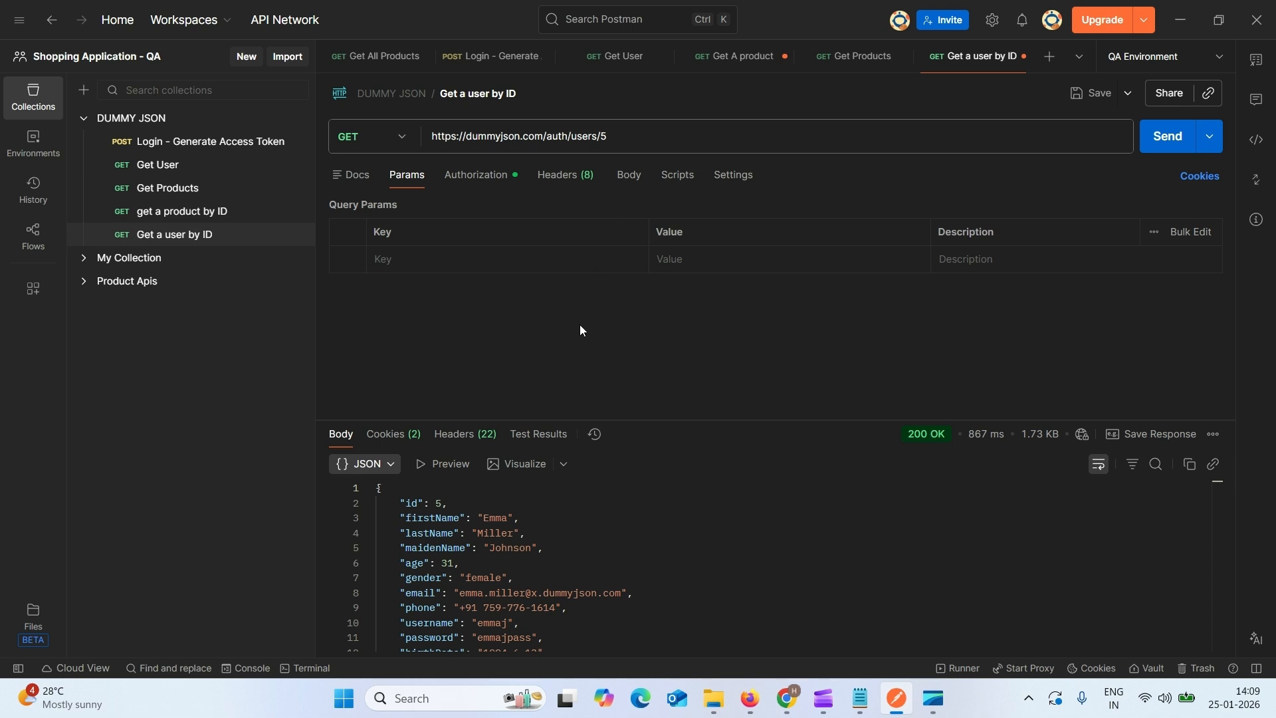
click(622, 142)
key(BackSpace)
key(BackSpace)
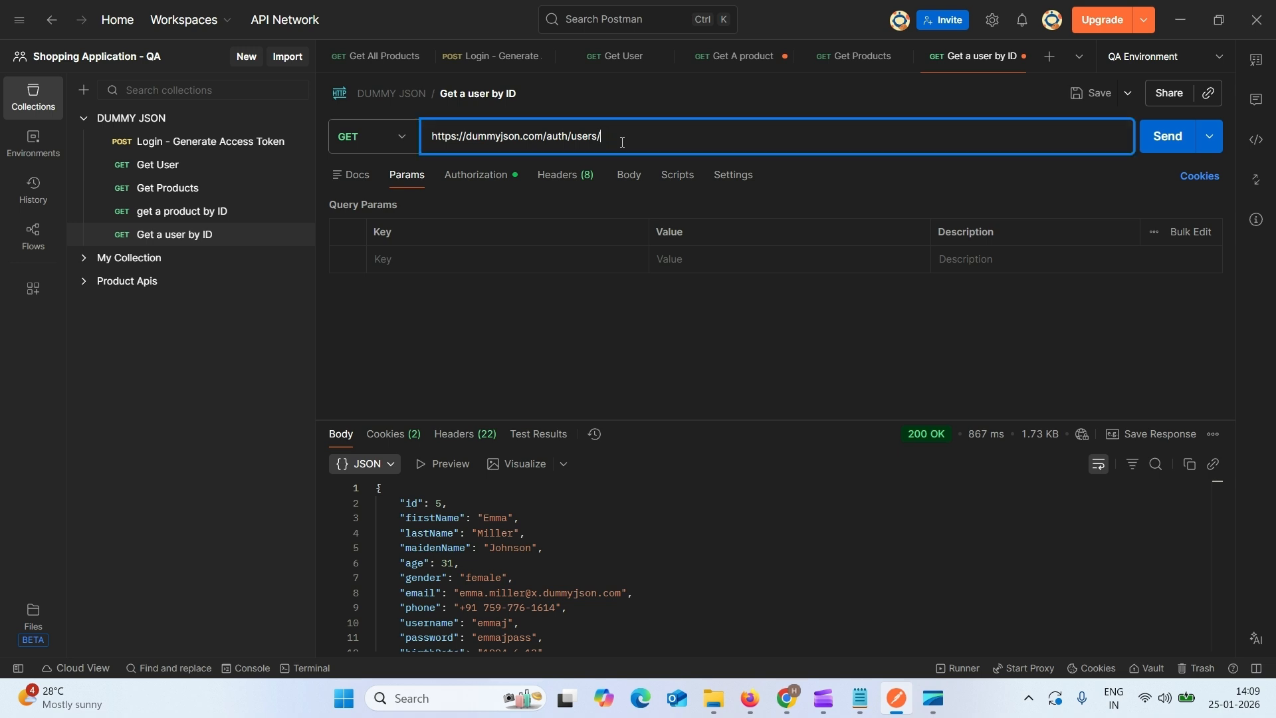
click(1167, 135)
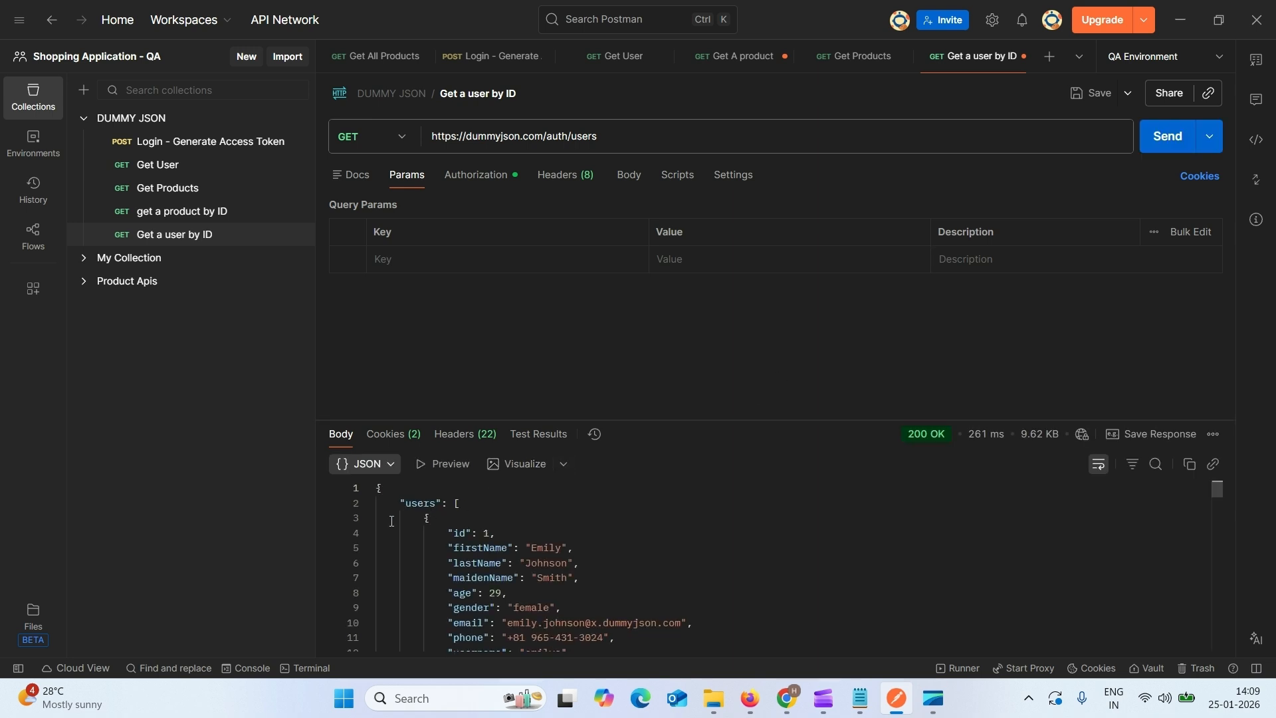
Add the path parameter /5 back to the users URL and send the request.
click(664, 133)
text(/5)
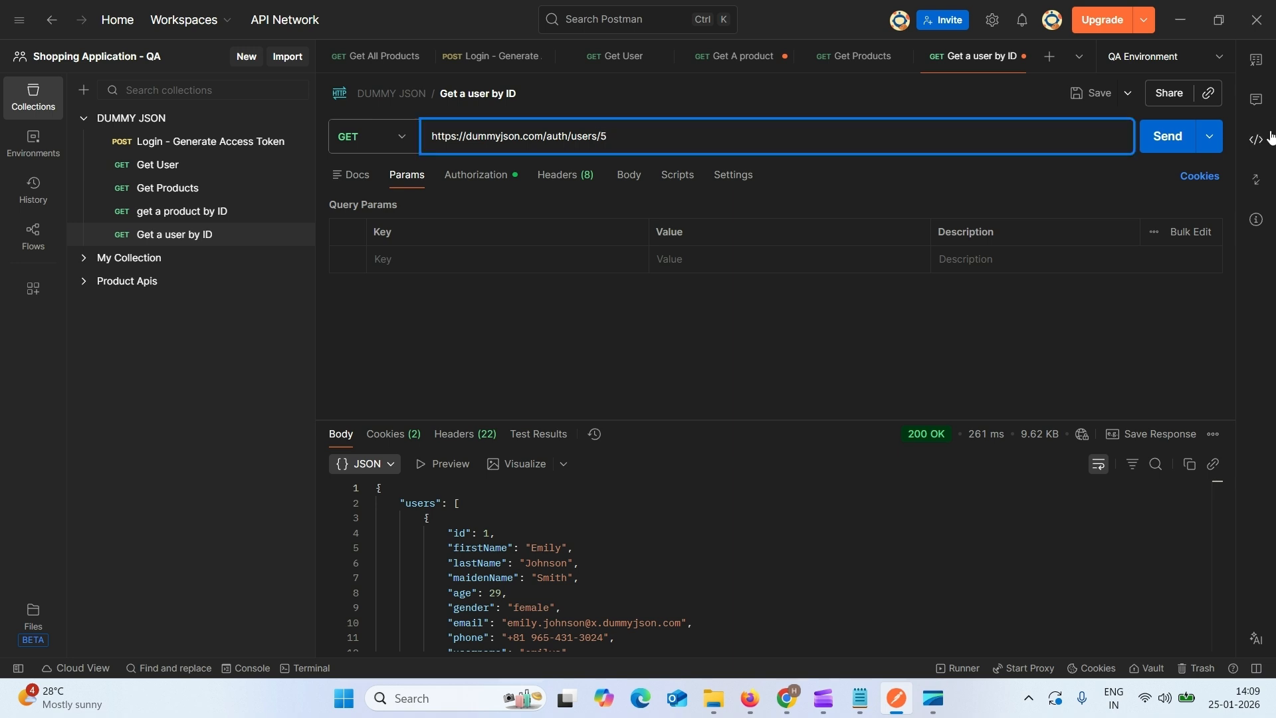
click(1160, 151)
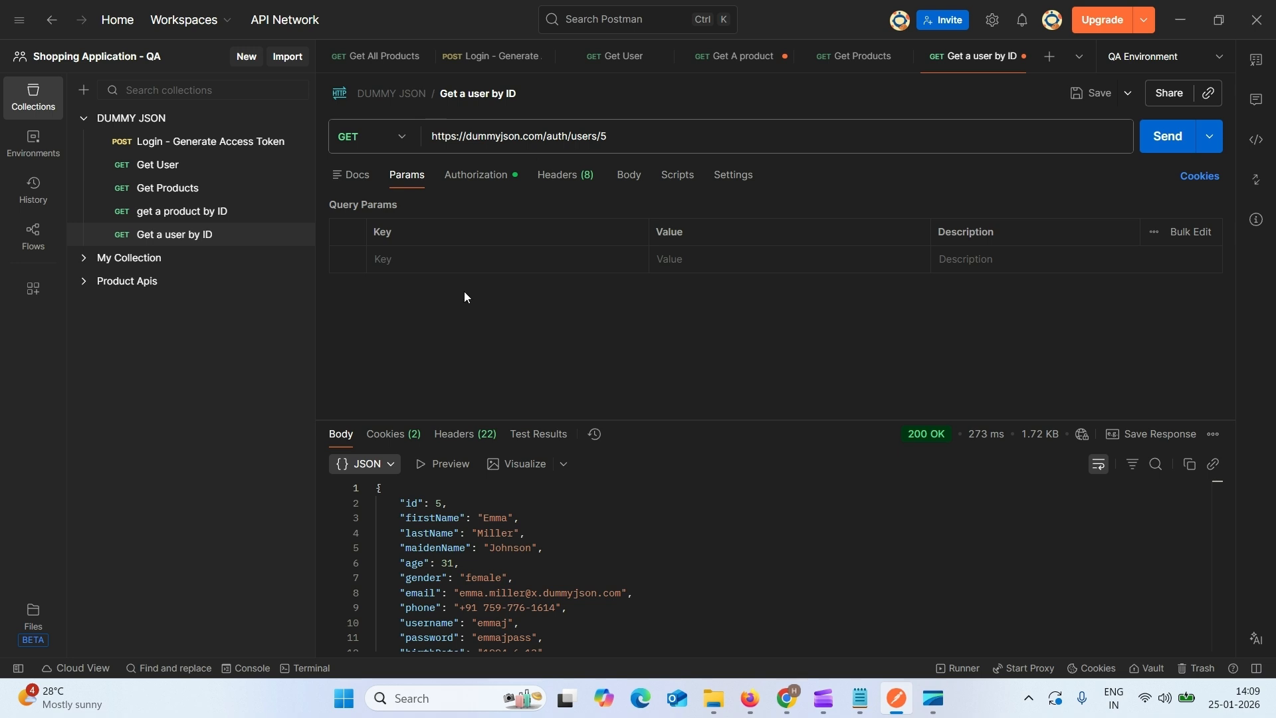
Try to fetch the user by putting their first name in the URL path instead of the ID.
click(628, 132)
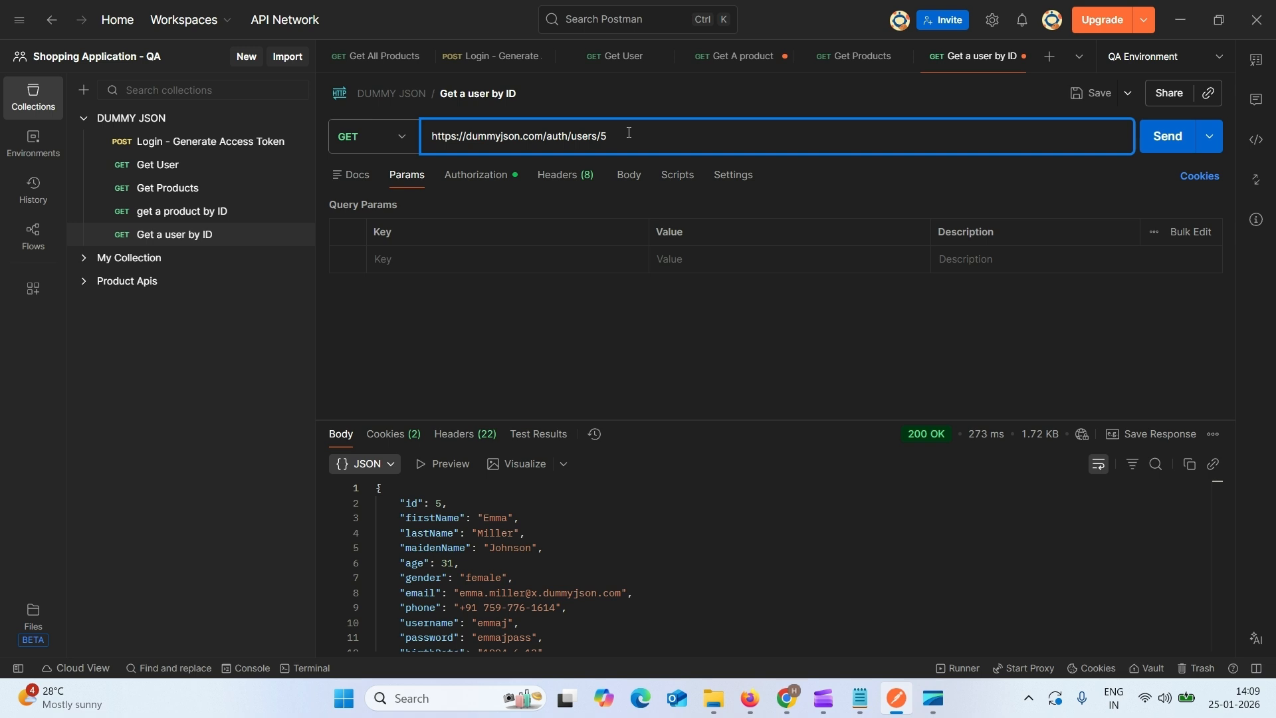
key(BackSpace)
text(emma)
click(1161, 139)
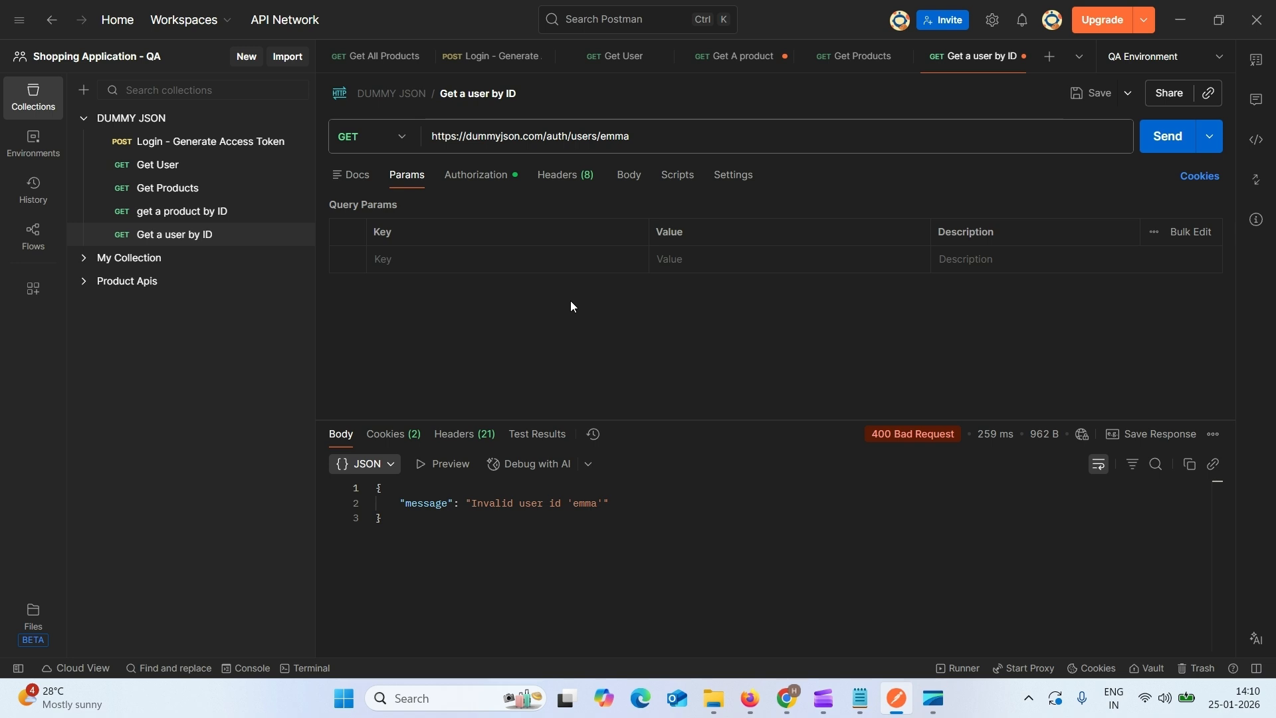
click(663, 127)
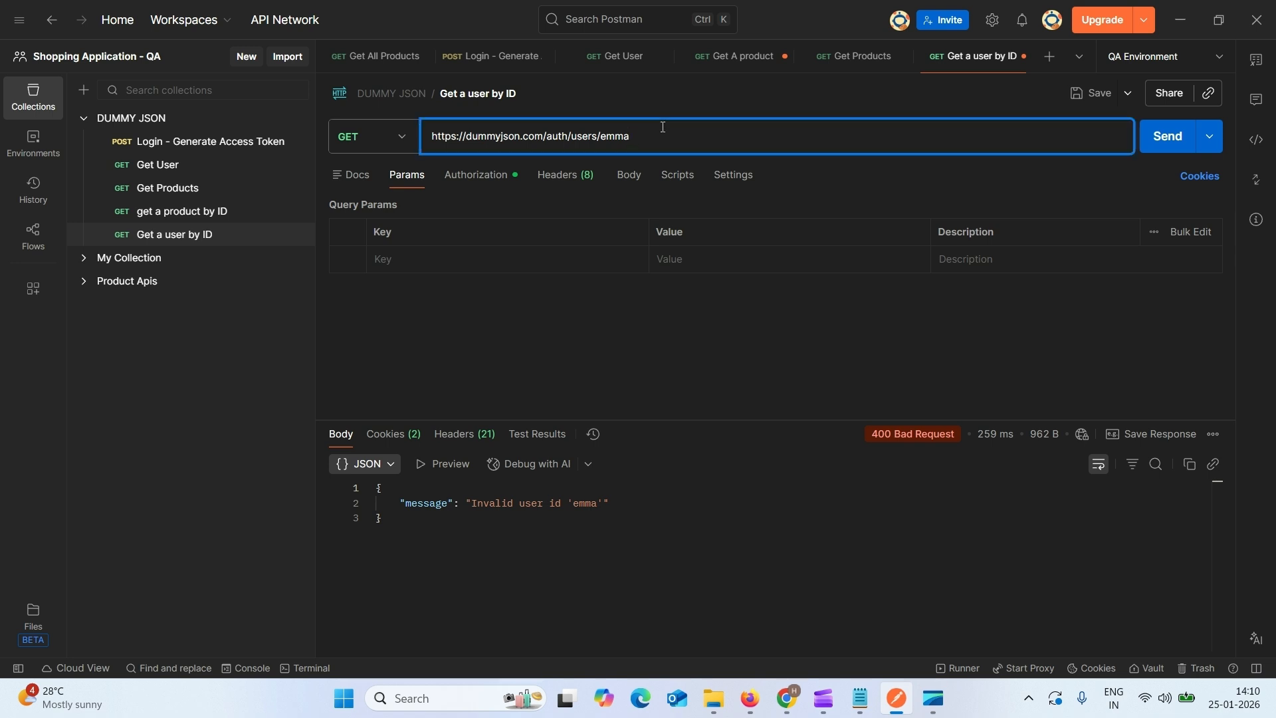
key(BackSpace)
key(BackSpace)
key(BackSpace)
key(BackSpace)
text(1)
click(1168, 136)
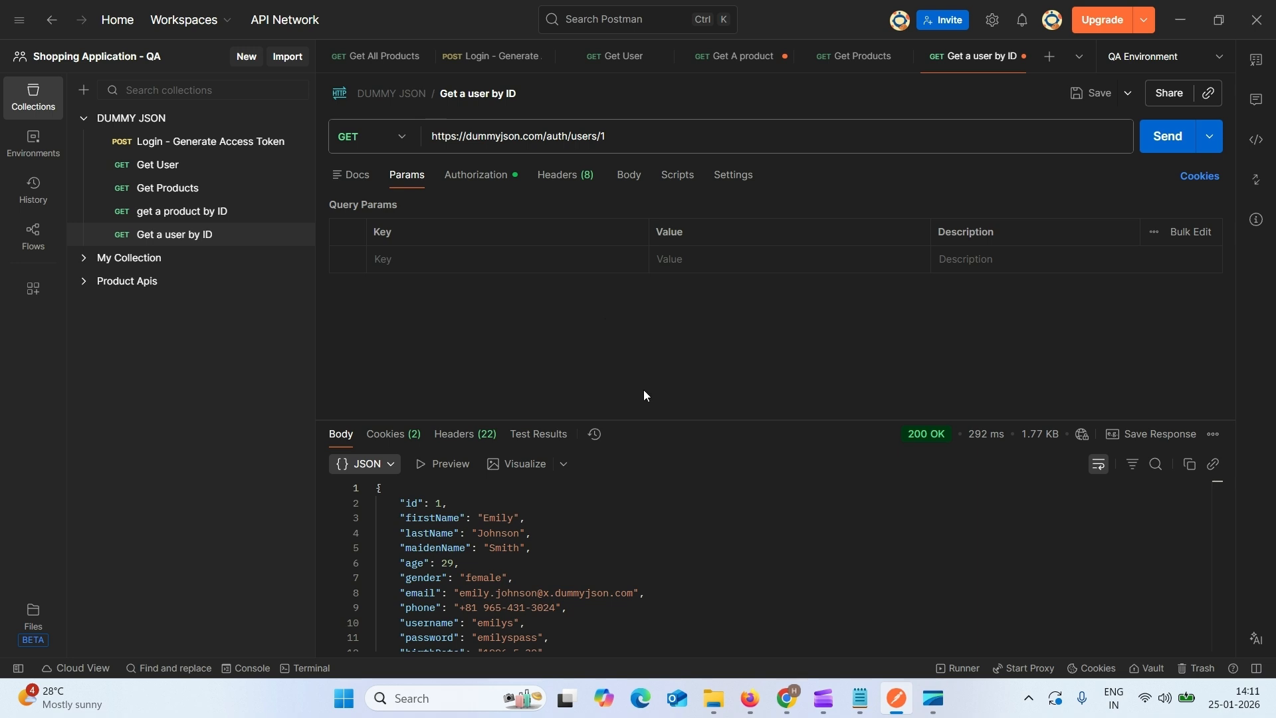
Switch to Notepad and extend the Query parameter heading with "- search, sort, filter, control the response".
click(860, 698)
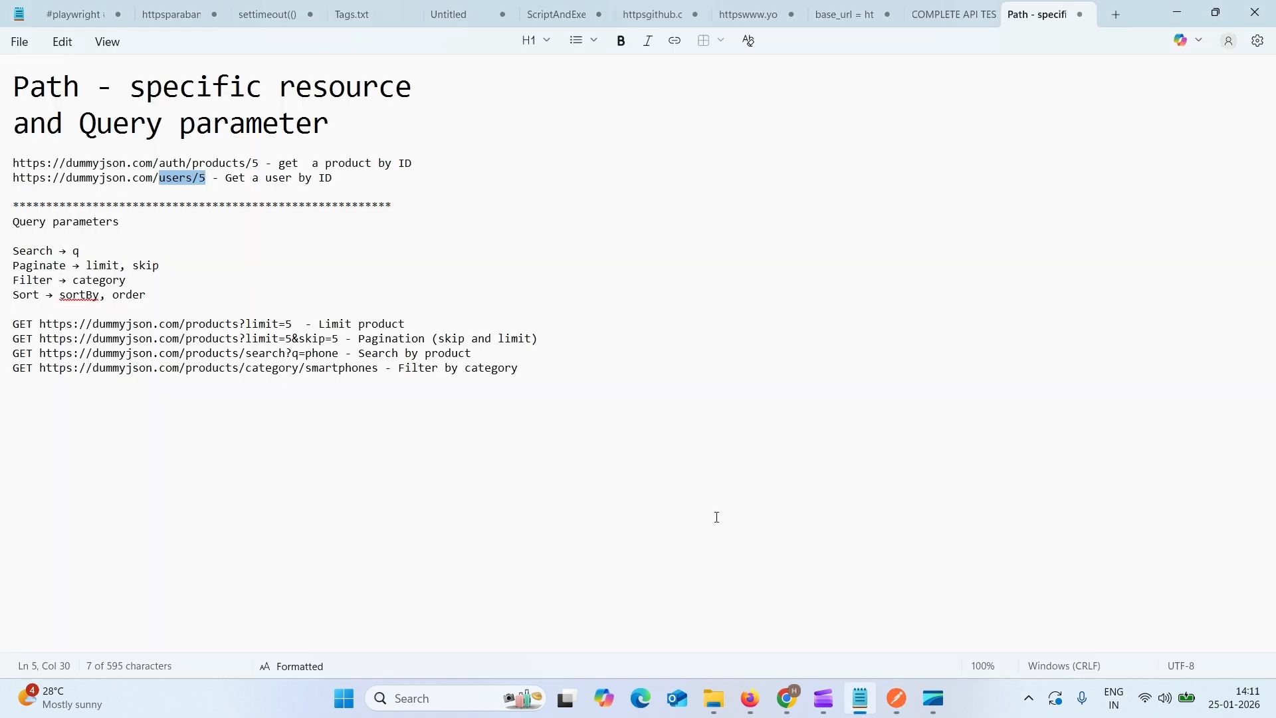
click(330, 125)
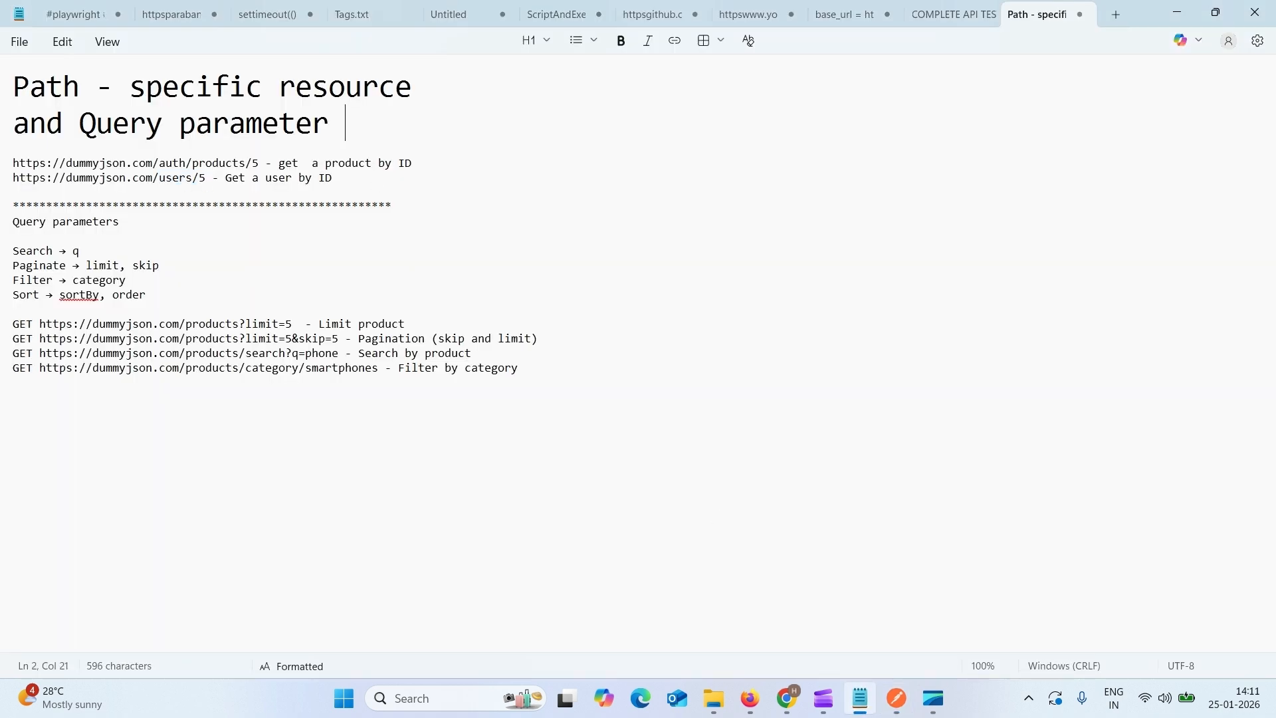
text(- search, so)
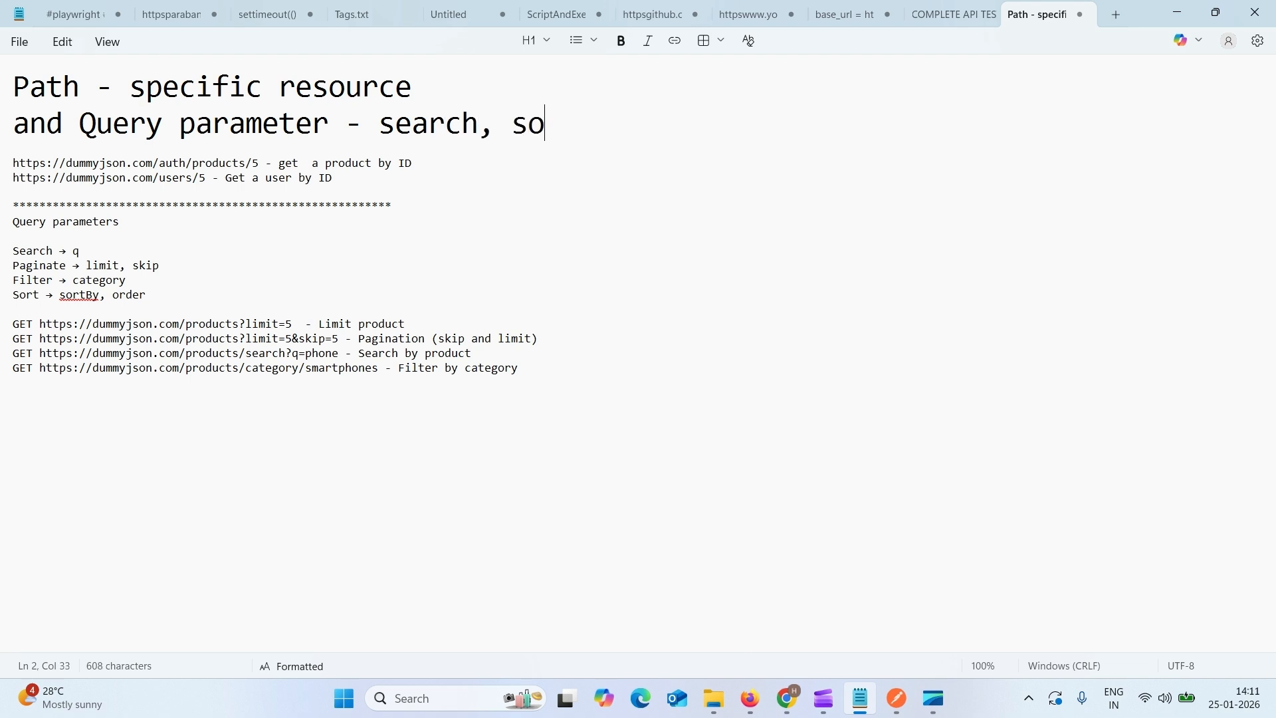
text(rt, fi)
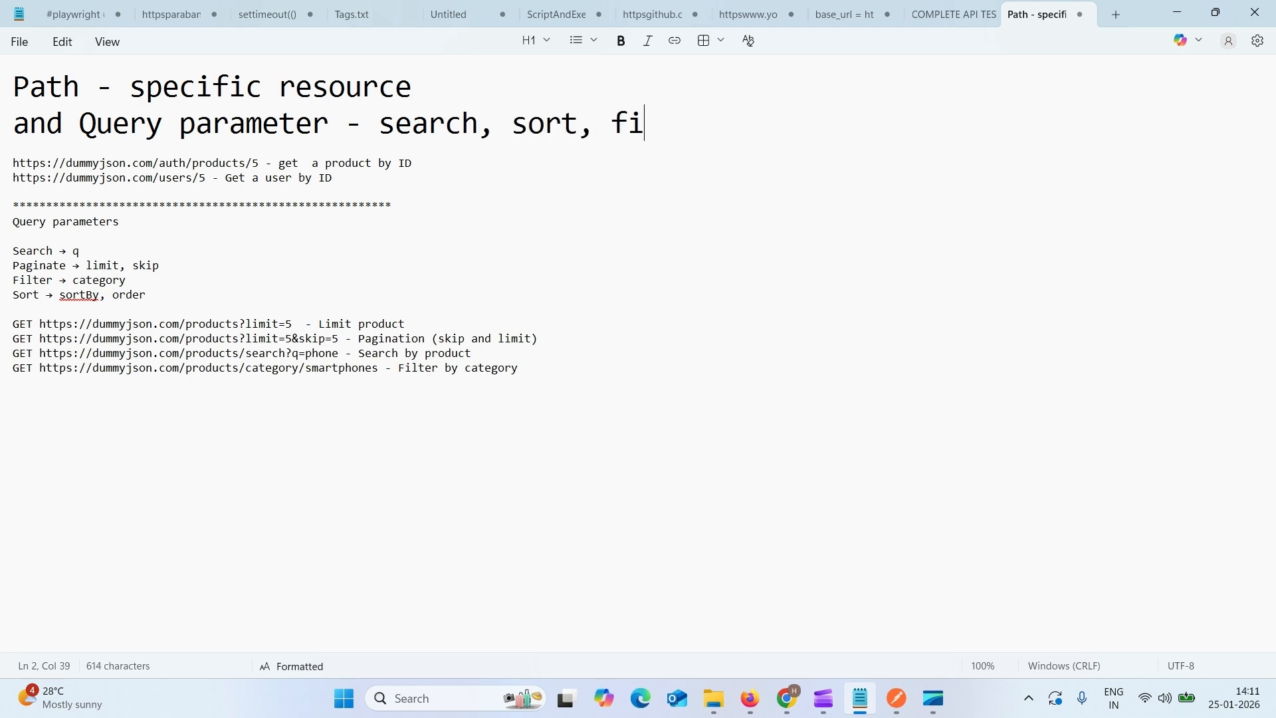
text(lter, c)
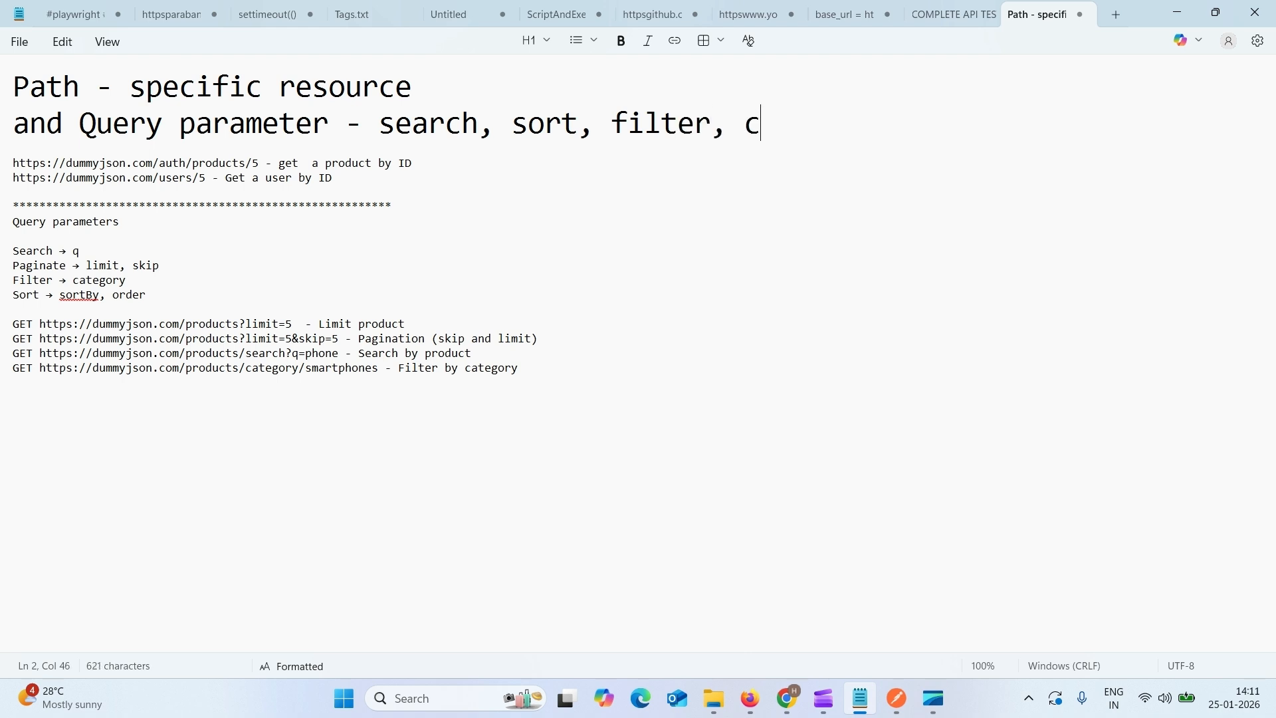
text(ontrol )
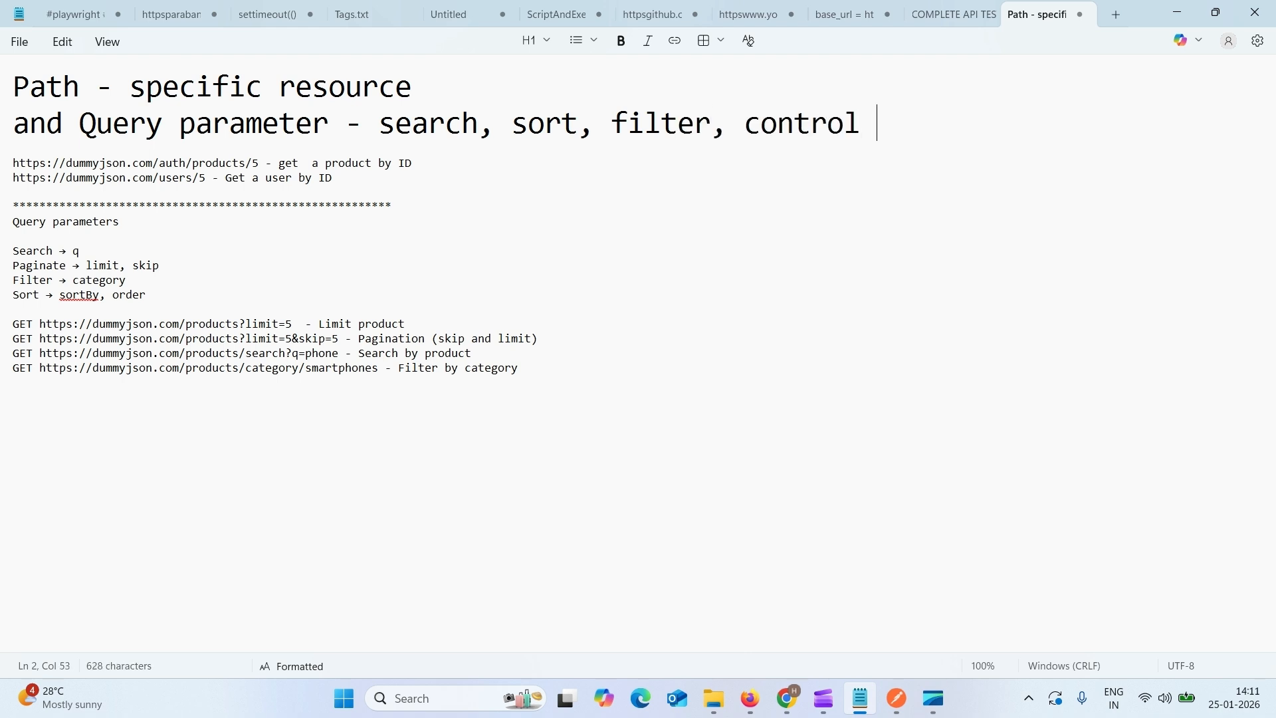
text(the re)
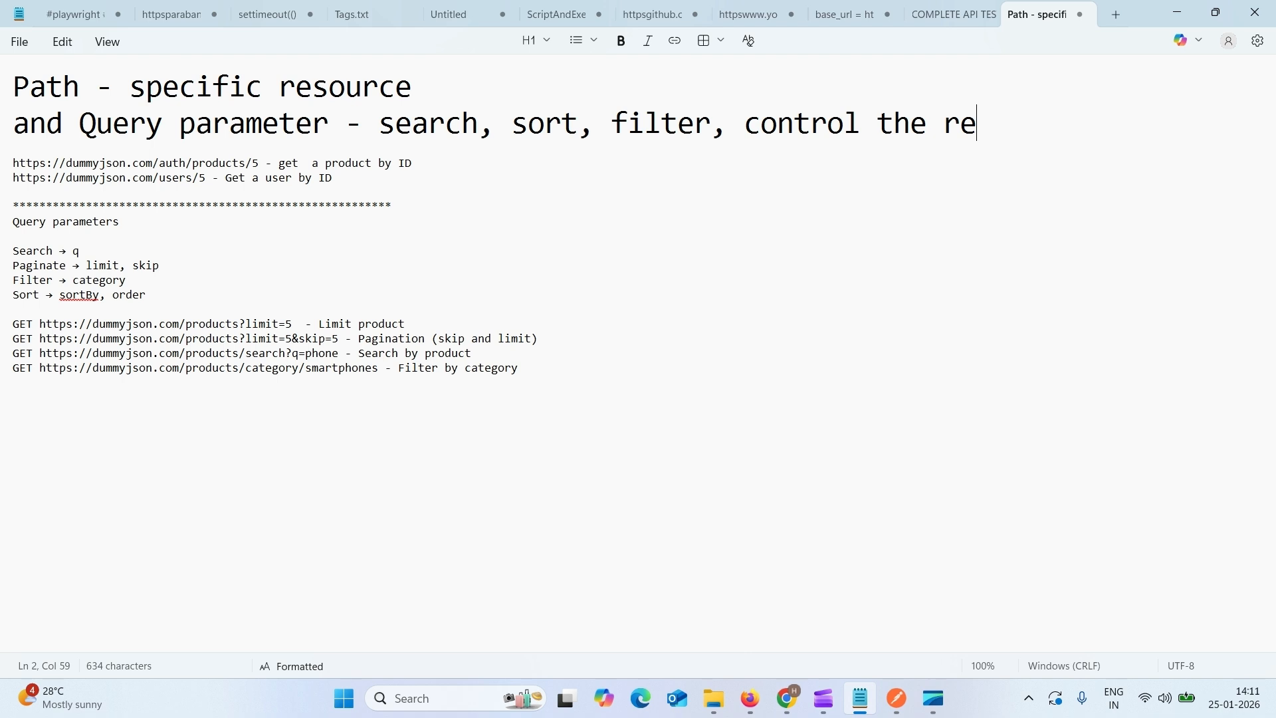
text(sponse)
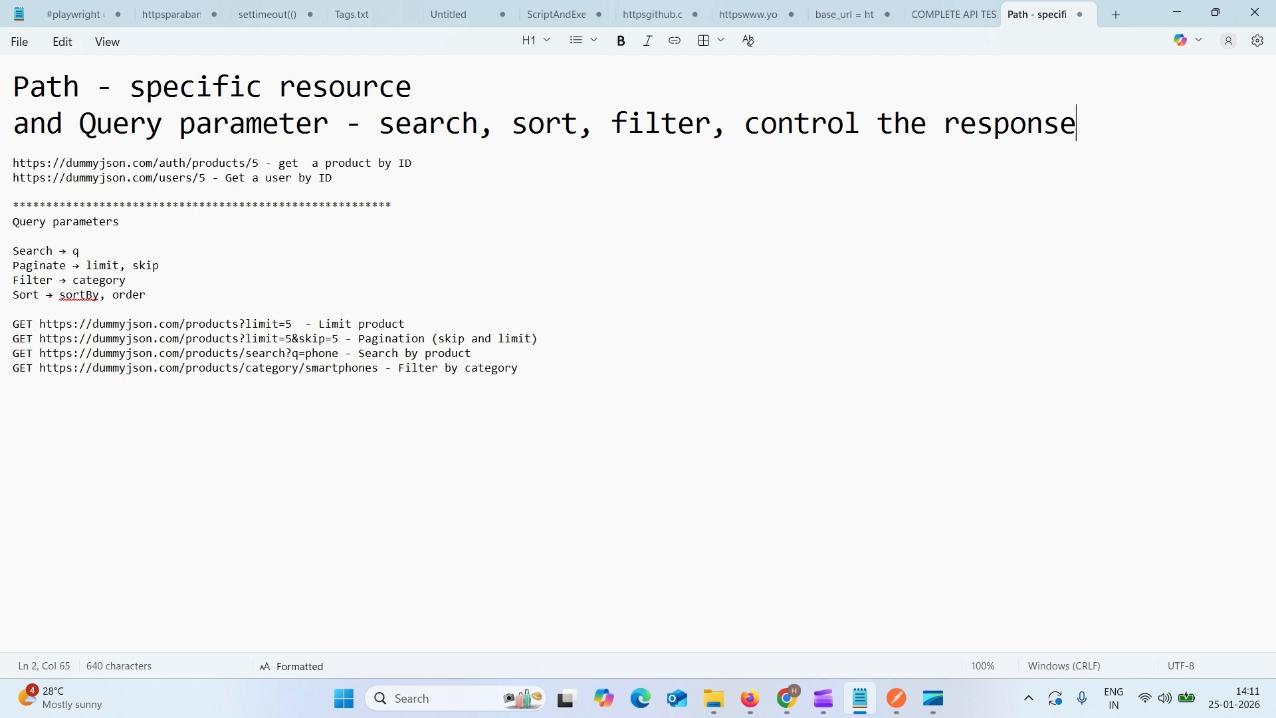
Add a "?" line and a "key-value" line beneath the Query parameter heading.
key(Return)
key(Return)
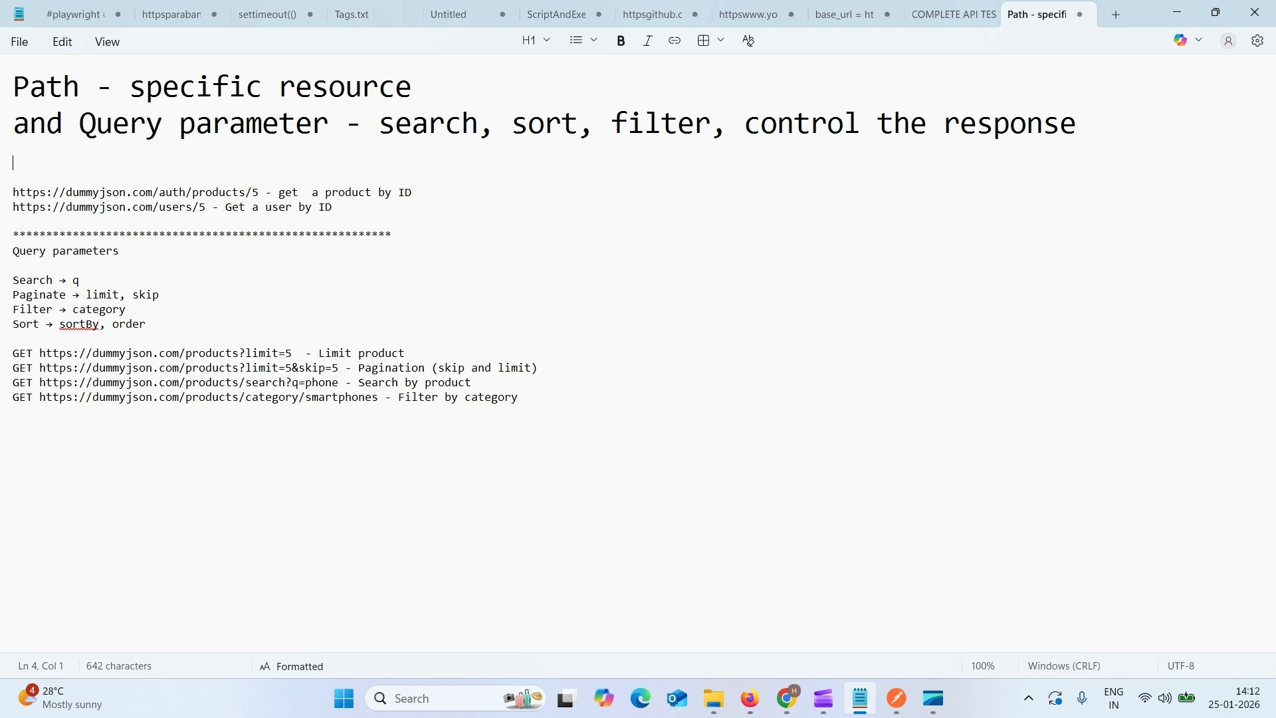
text(?)
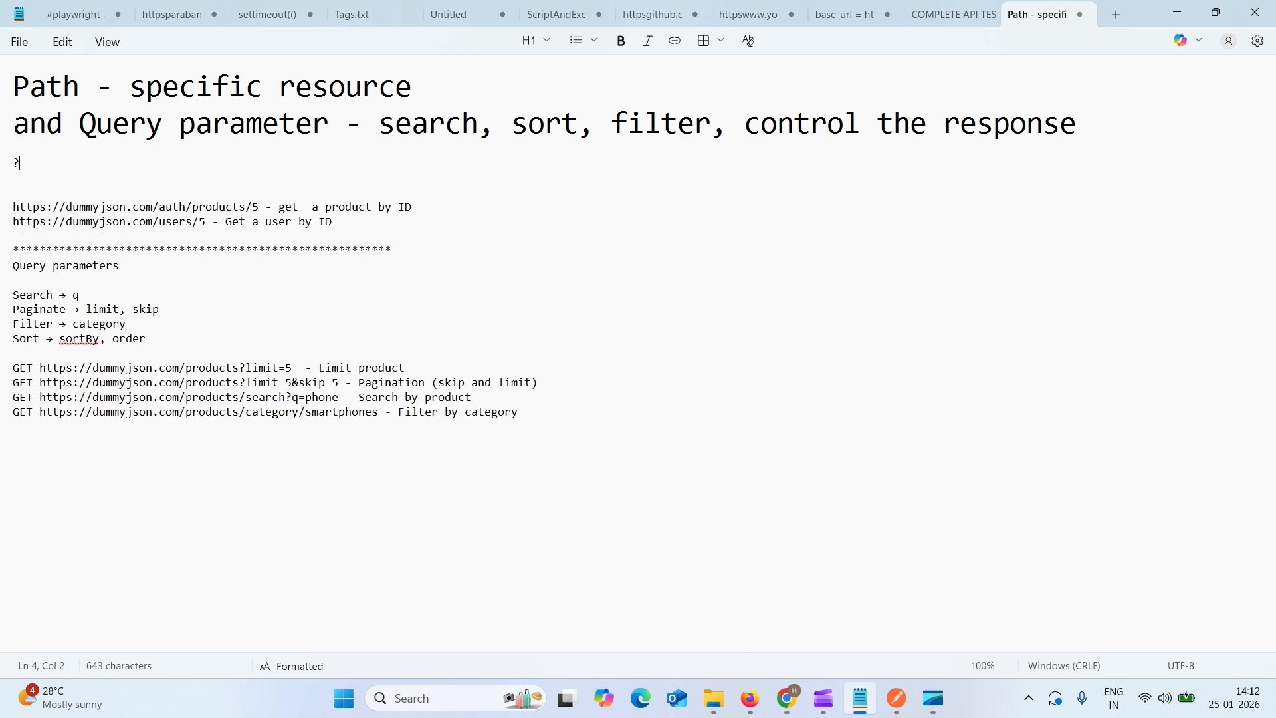
key(Return)
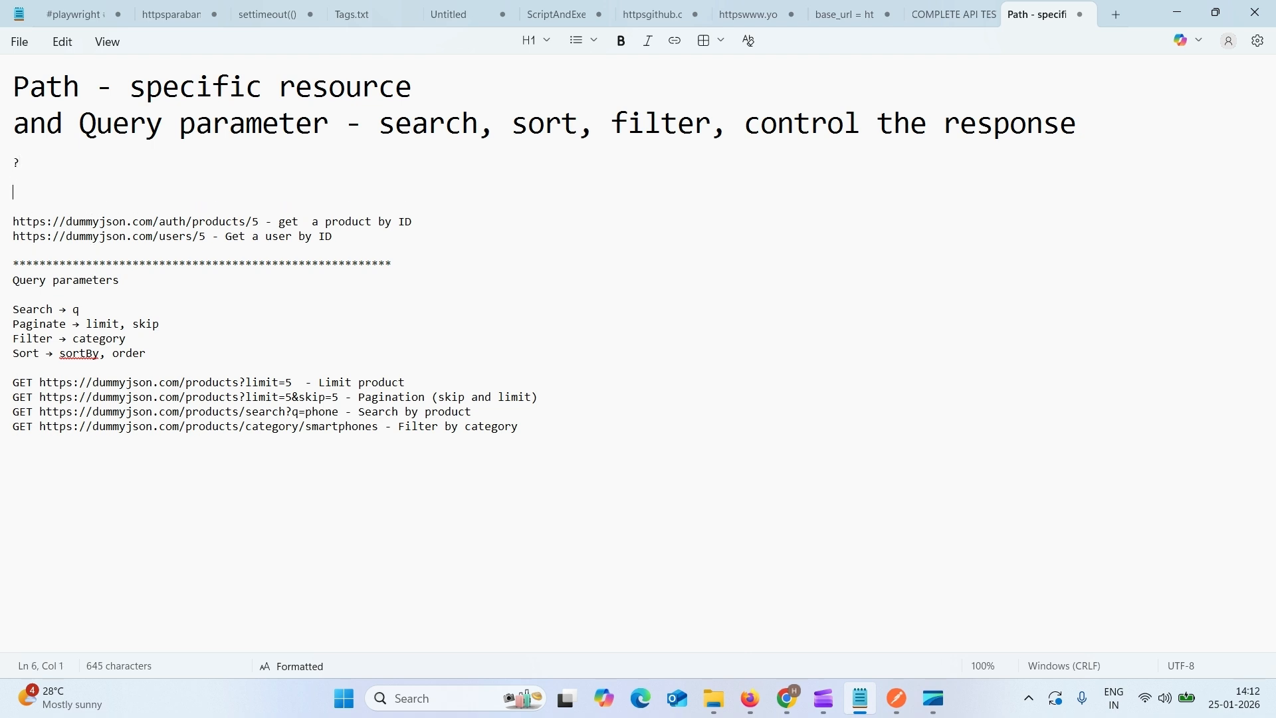
text(key-value)
Switch to Postman and duplicate the "get a product by ID" request in the DUMMY JSON collection.
click(896, 714)
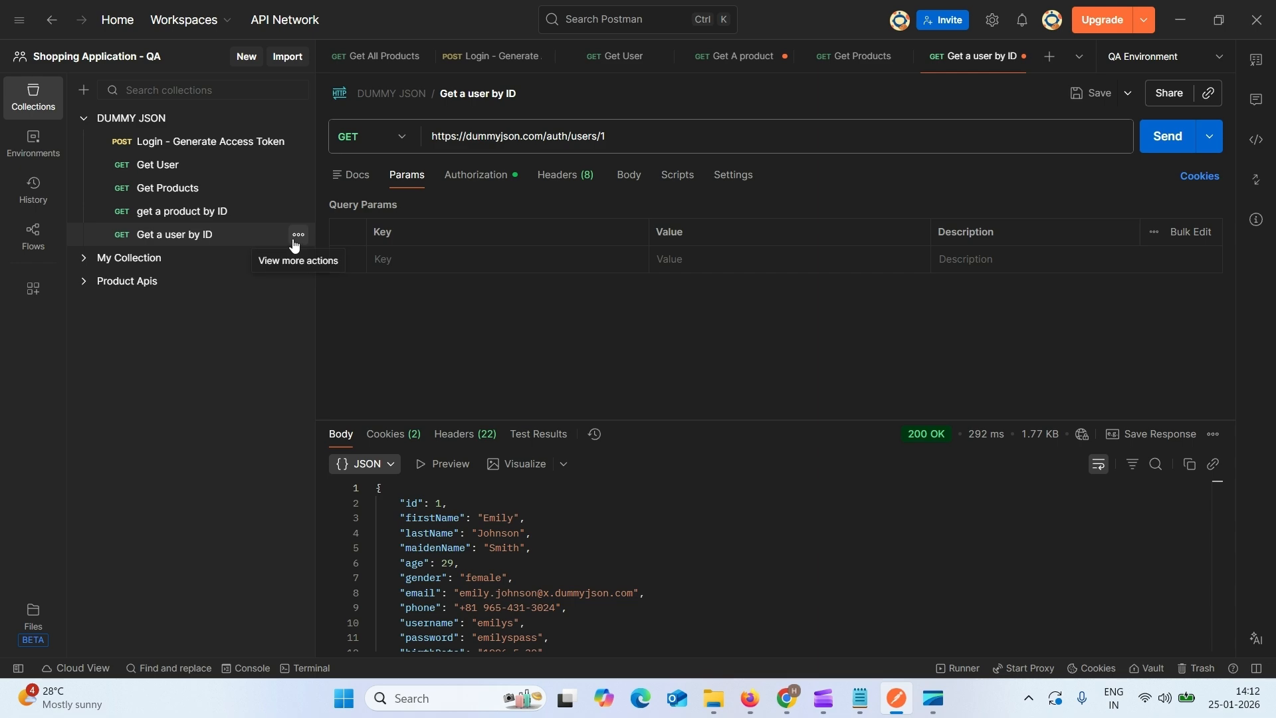
click(862, 699)
click(863, 699)
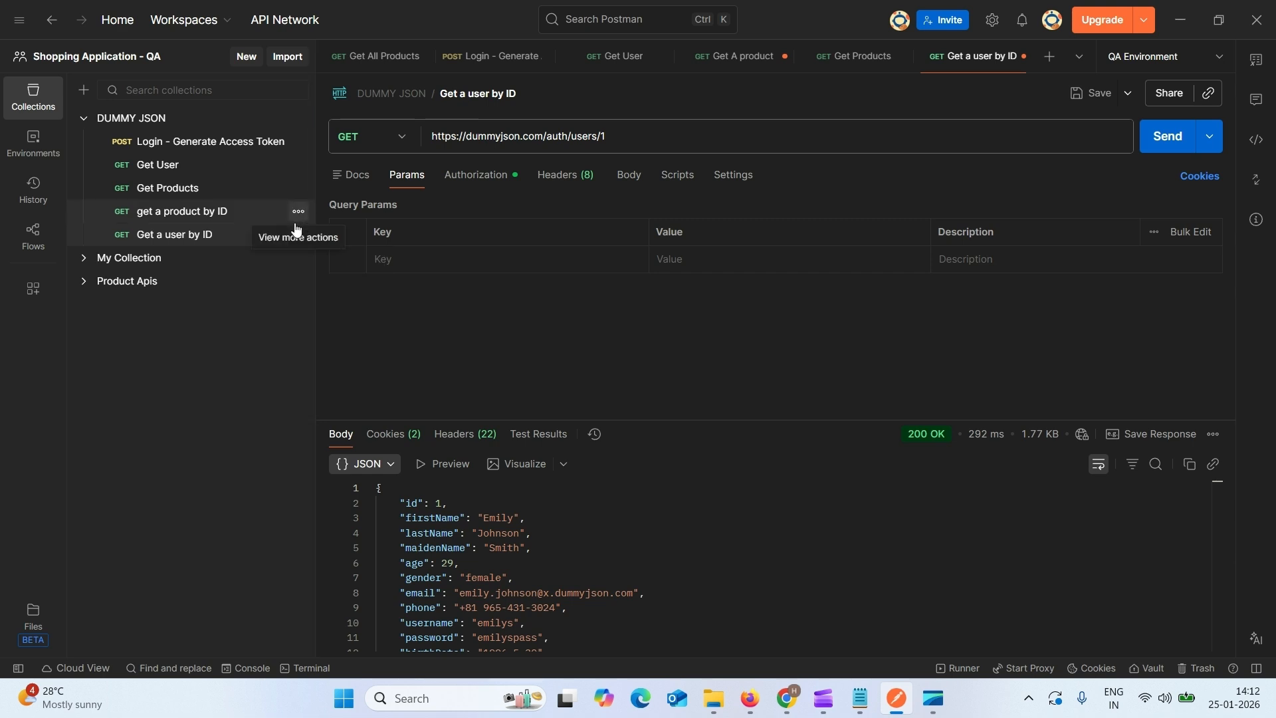
click(298, 212)
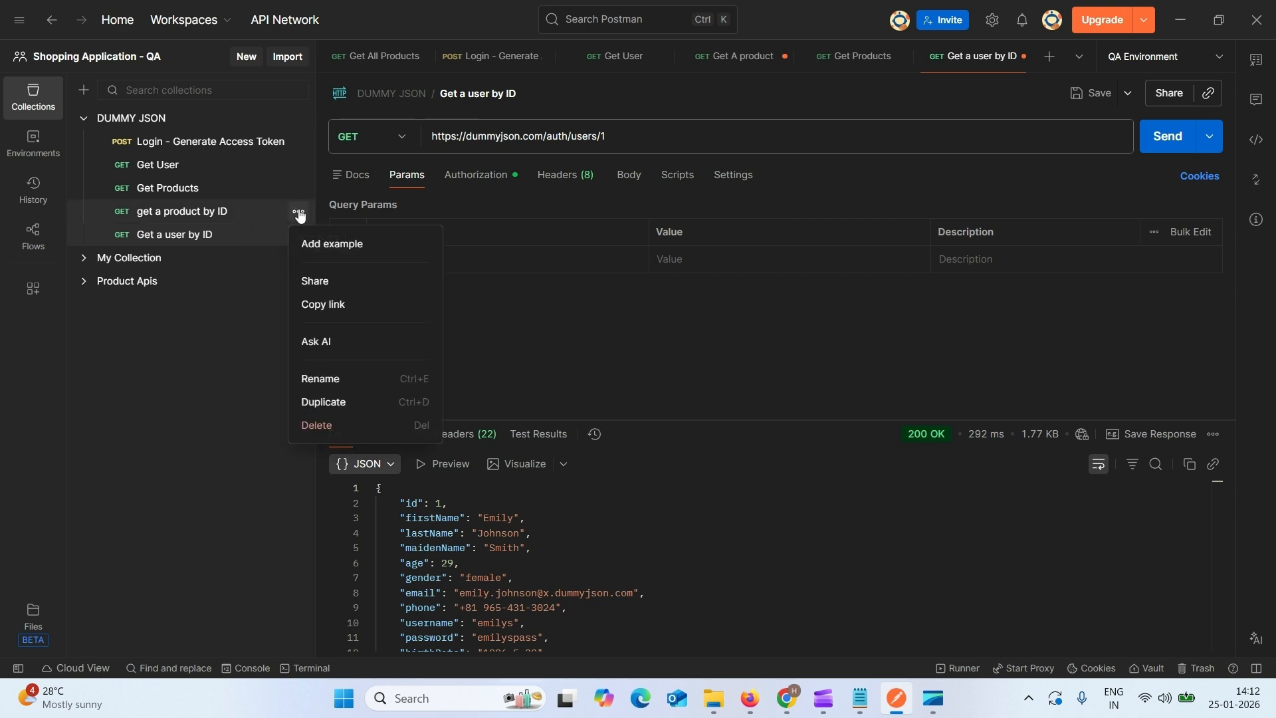
click(322, 403)
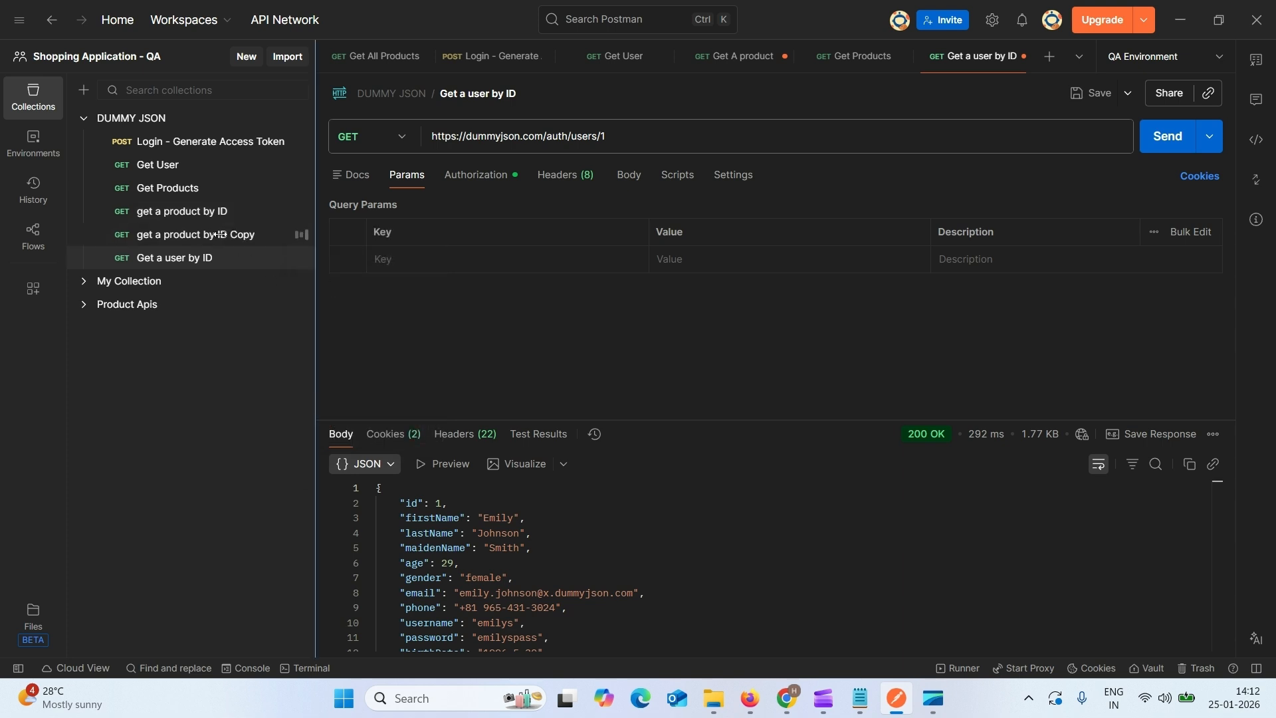
Copy the "Limit product" label from the Notepad notes and use it to rename the duplicated "get a product by ID Copy" request in Postman.
click(862, 699)
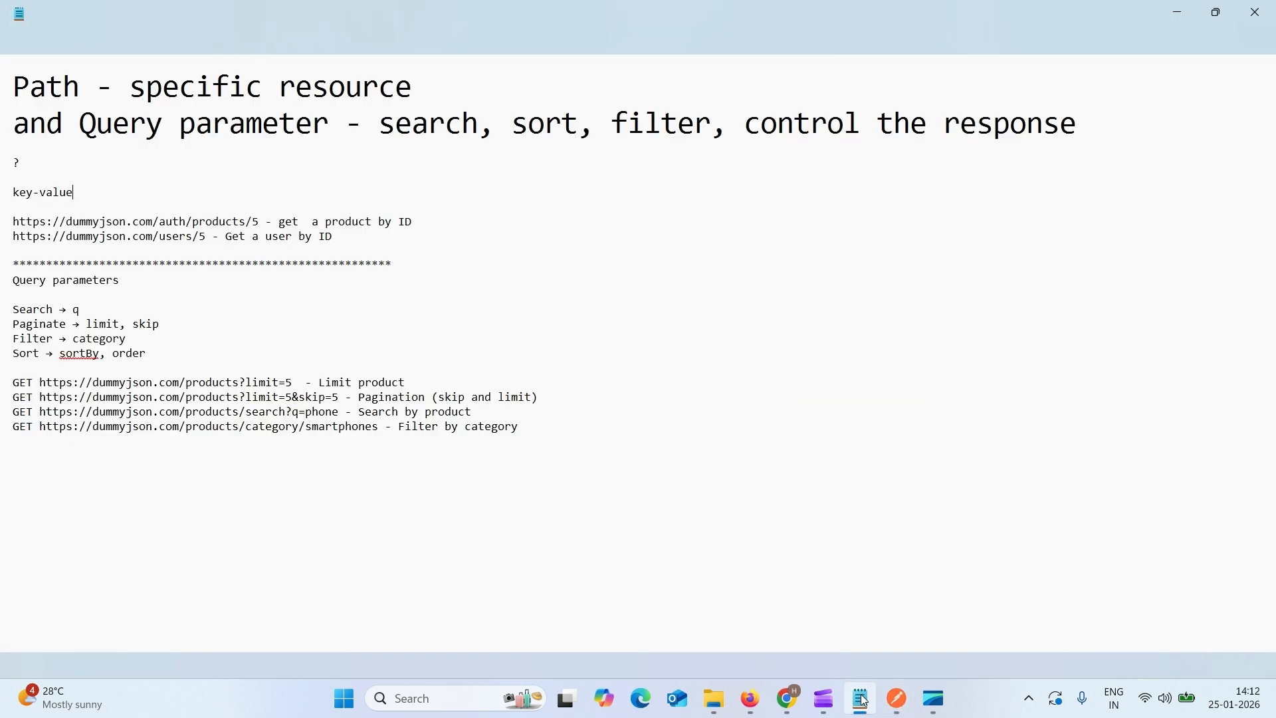
drag(411, 385, 320, 383)
key(ctrl+c)
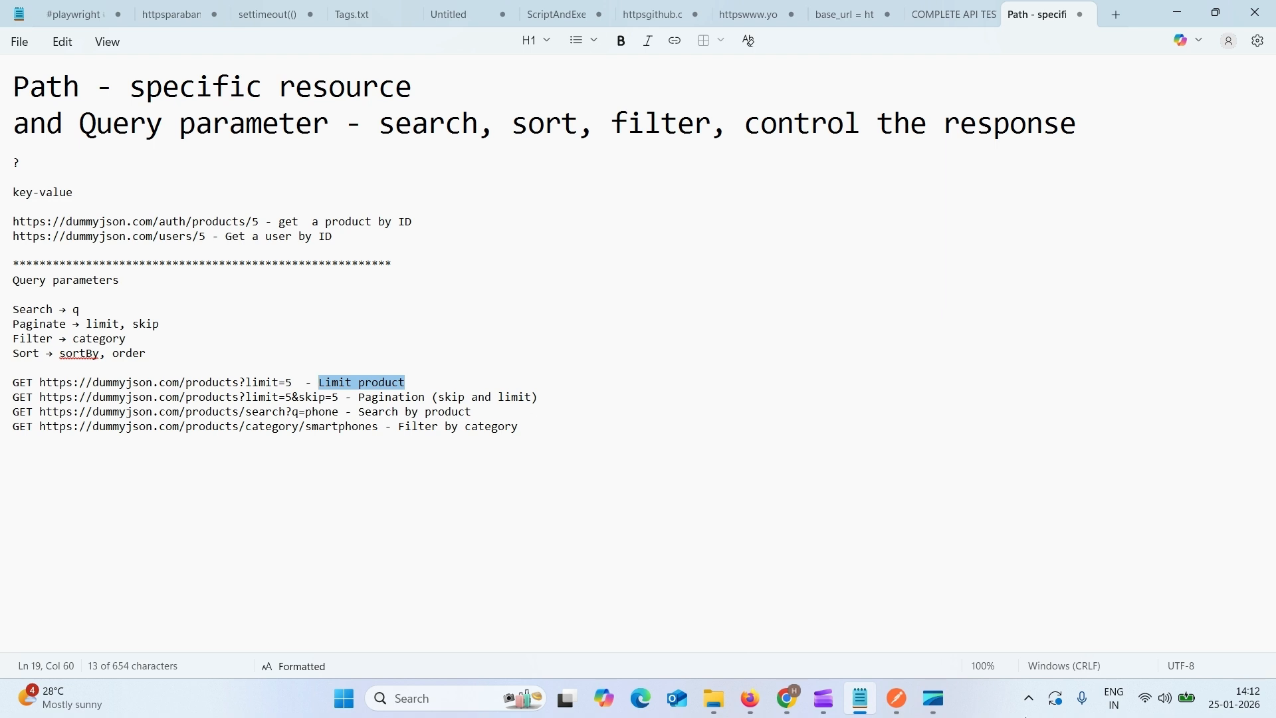
click(908, 691)
click(515, 94)
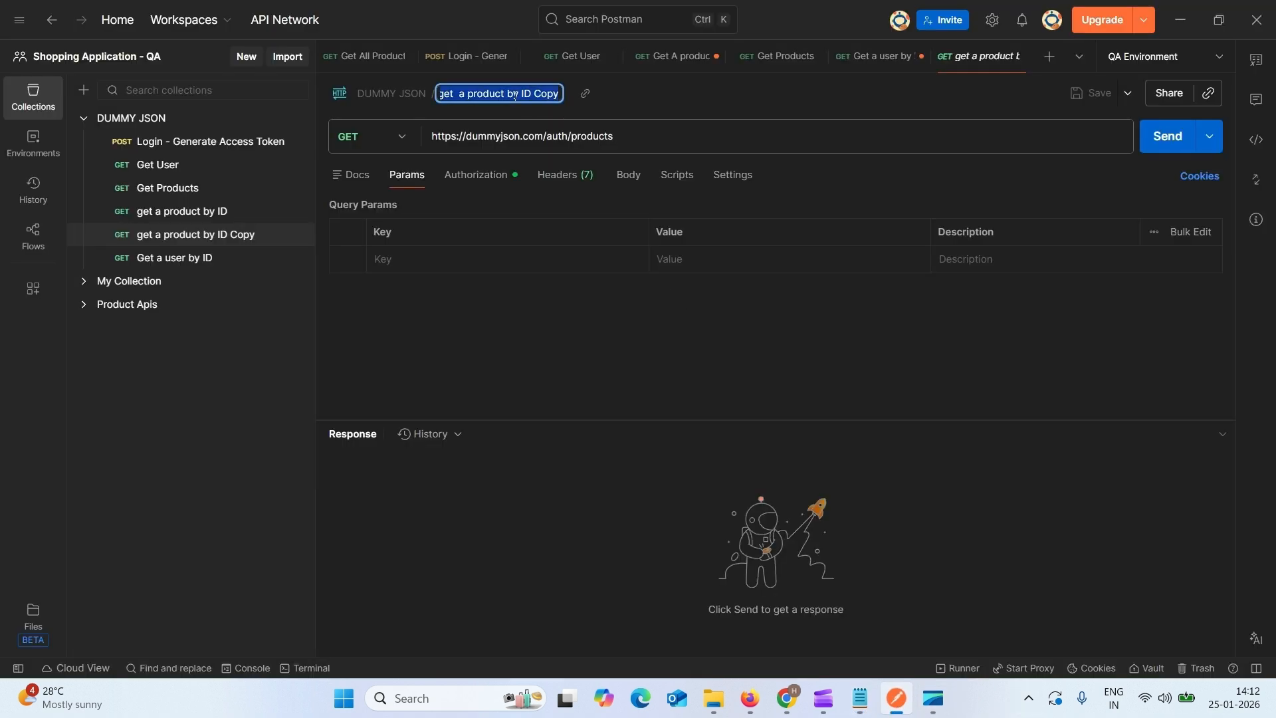
key(ctrl+v)
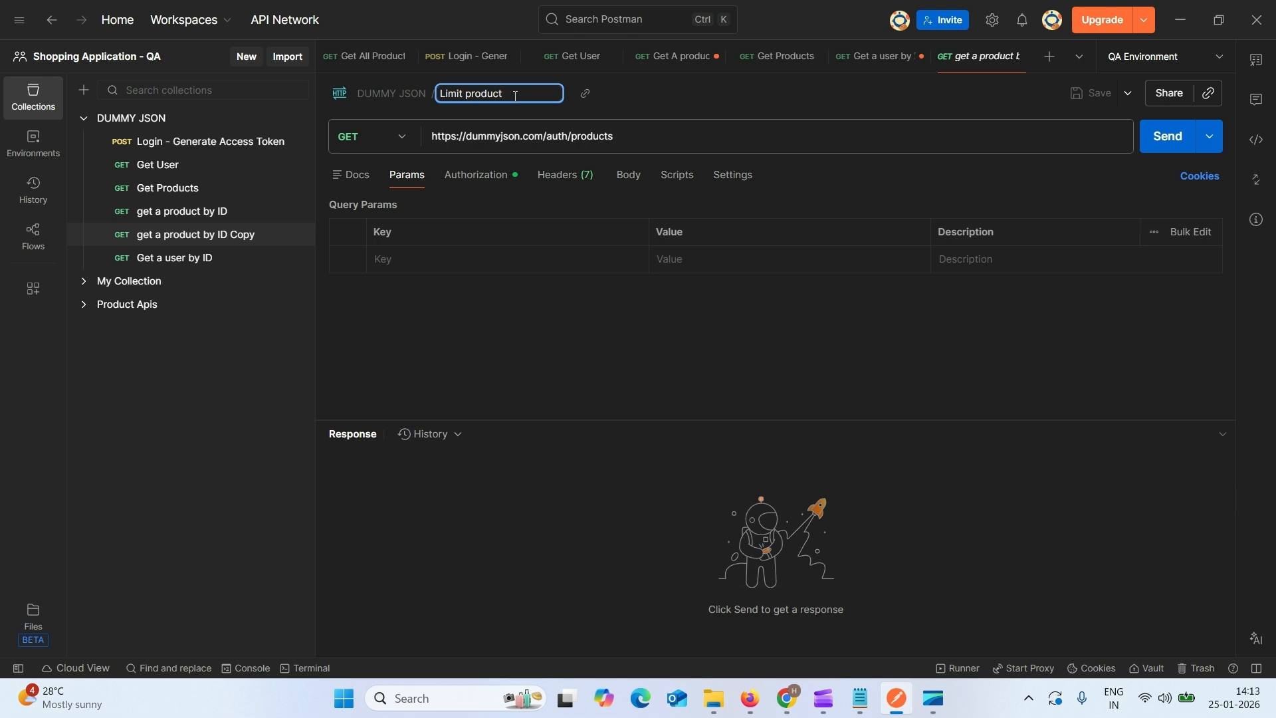
click(581, 373)
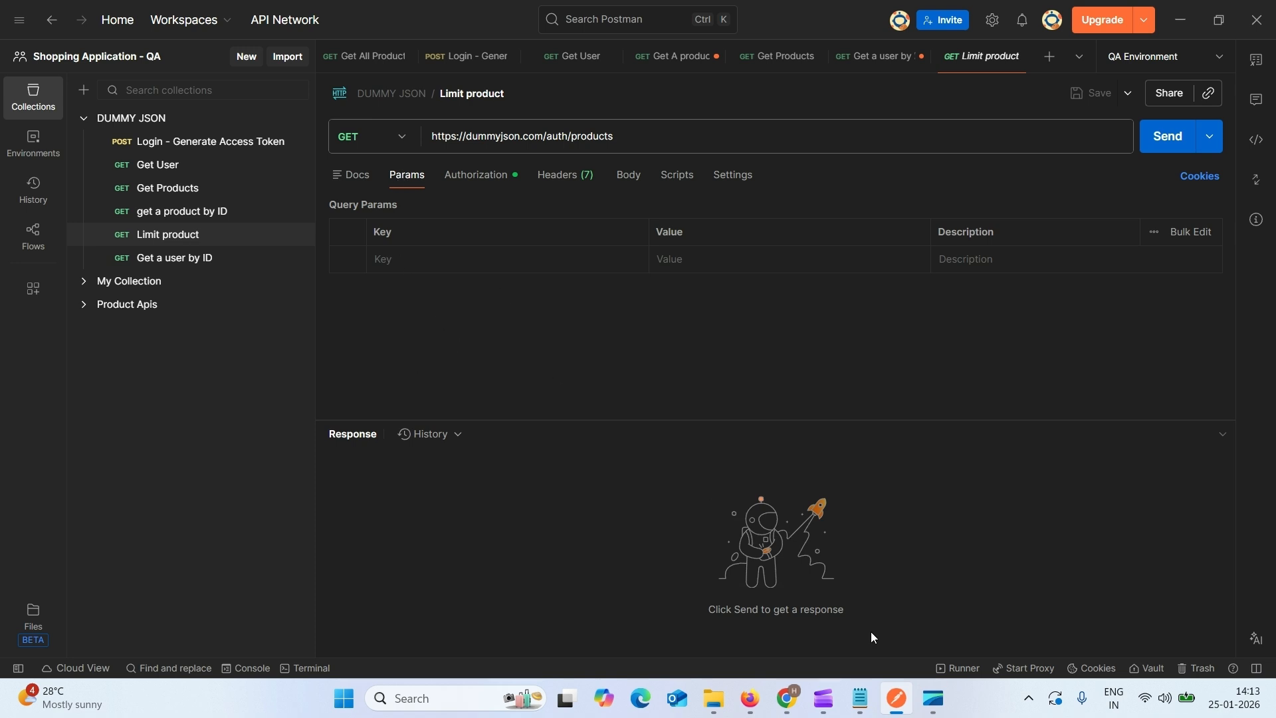
Switch to Notepad and review the query parameter notes on search, pagination, filter and sort keys.
click(862, 694)
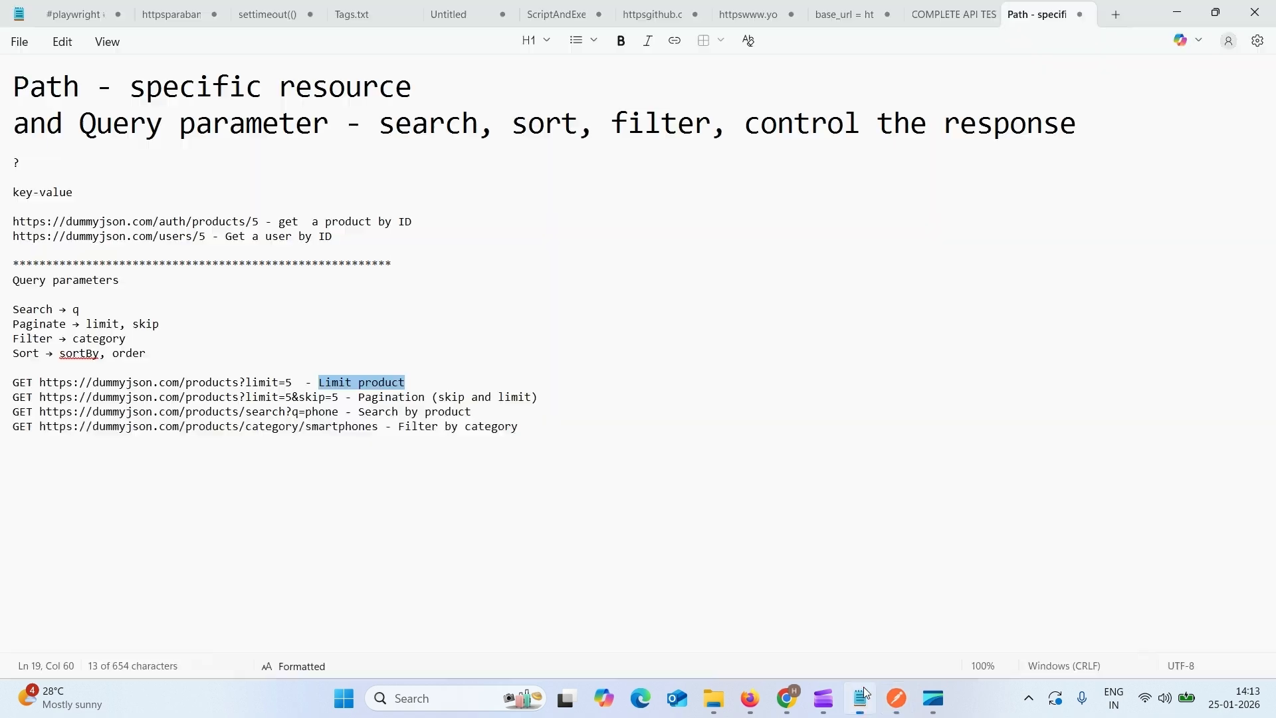
click(149, 363)
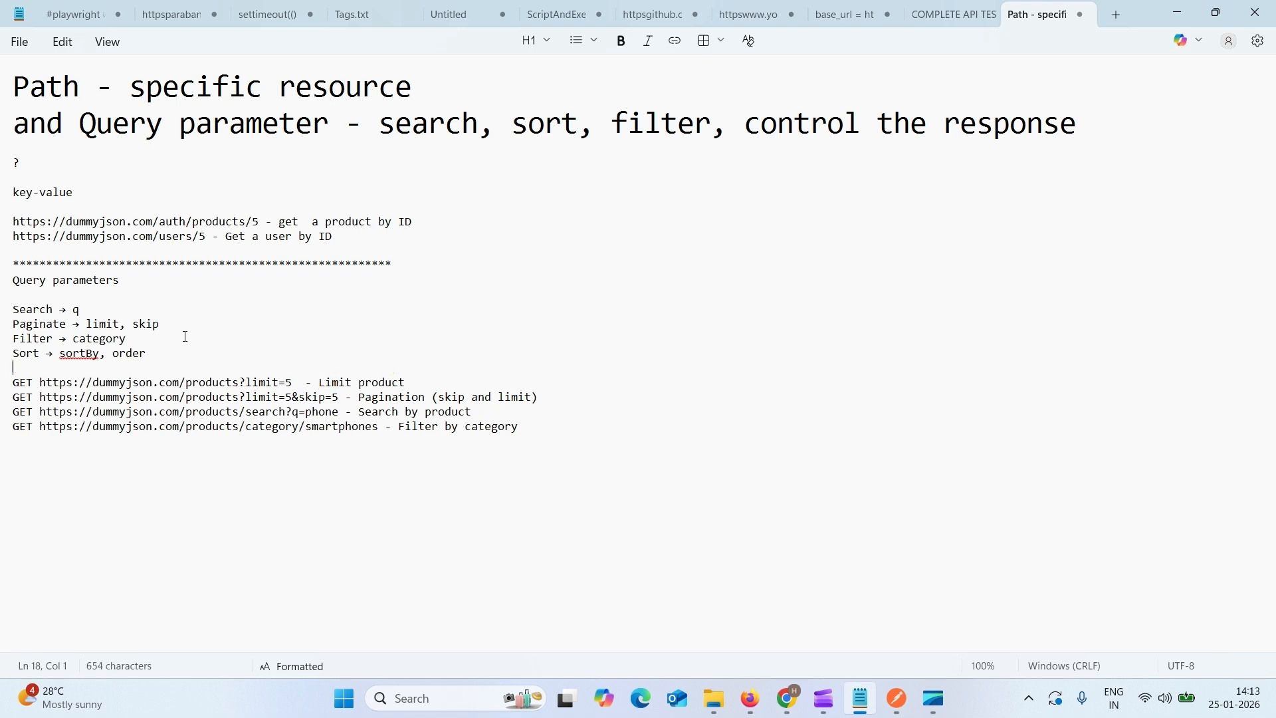
drag(168, 348, 16, 296)
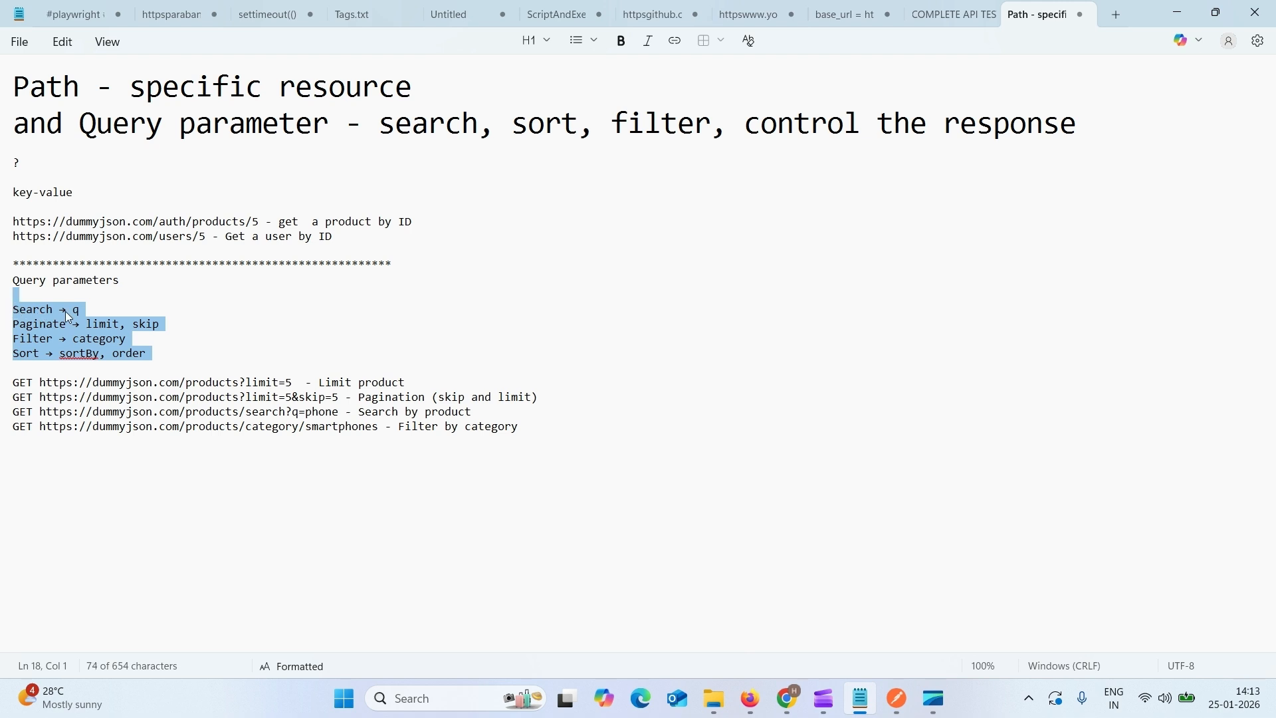
click(197, 333)
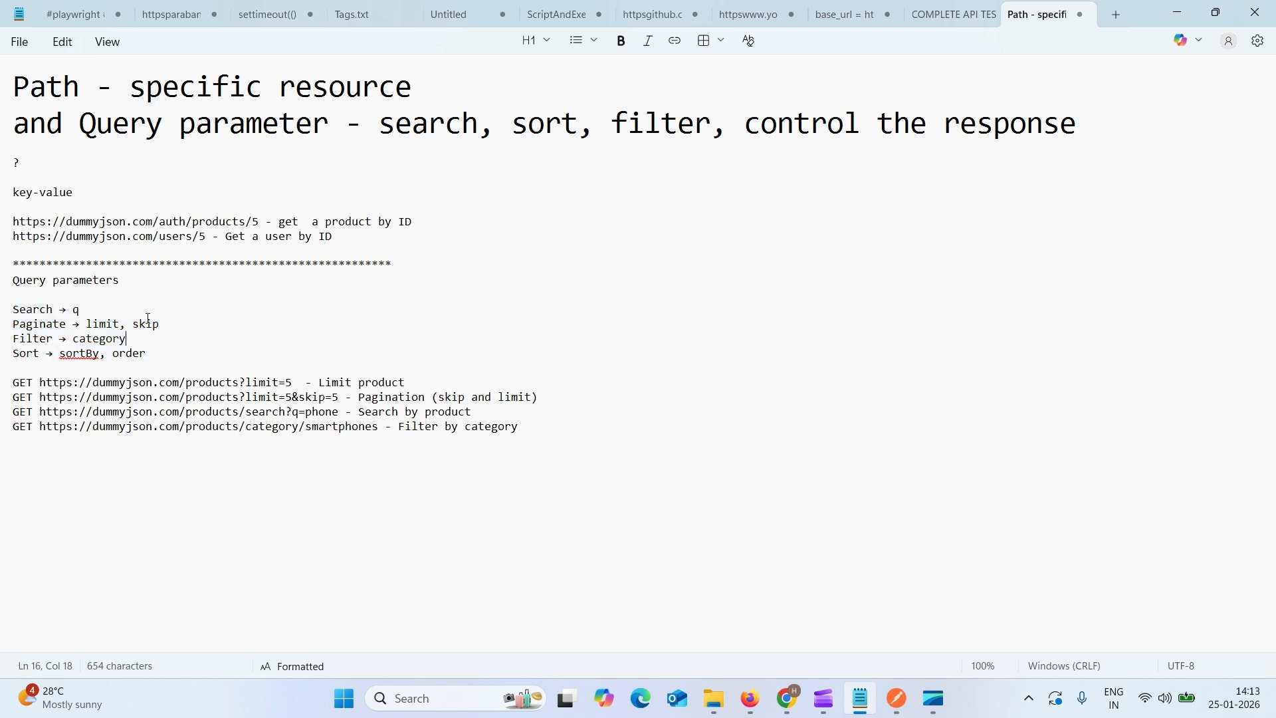
click(221, 321)
drag(88, 310, 68, 310)
click(36, 325)
click(101, 340)
click(139, 356)
click(897, 698)
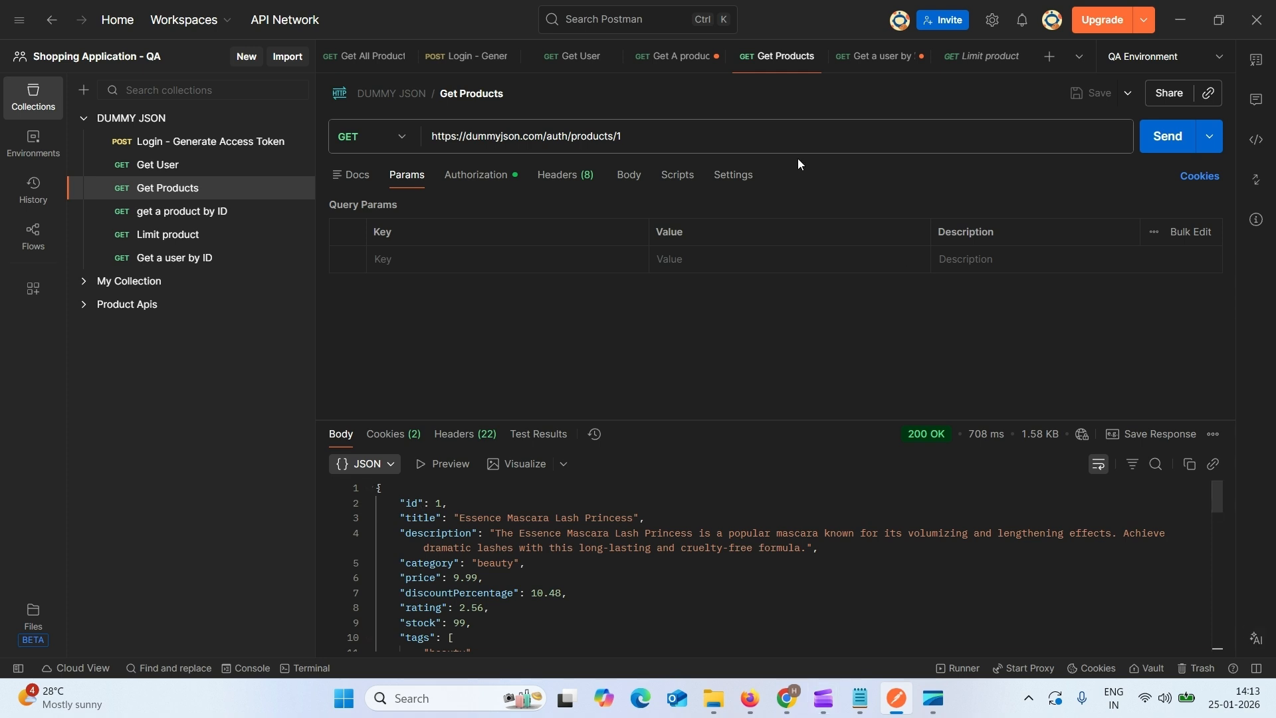
click(685, 142)
key(BackSpace)
key(BackSpace)
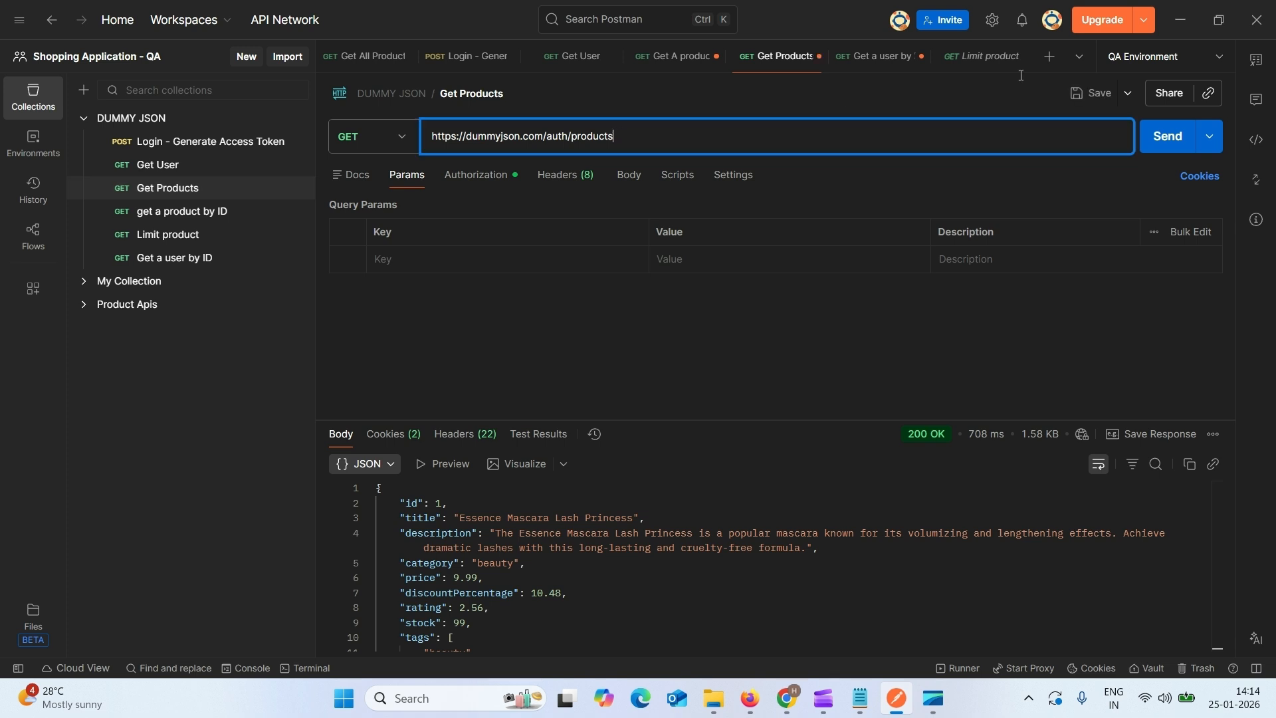
click(1168, 141)
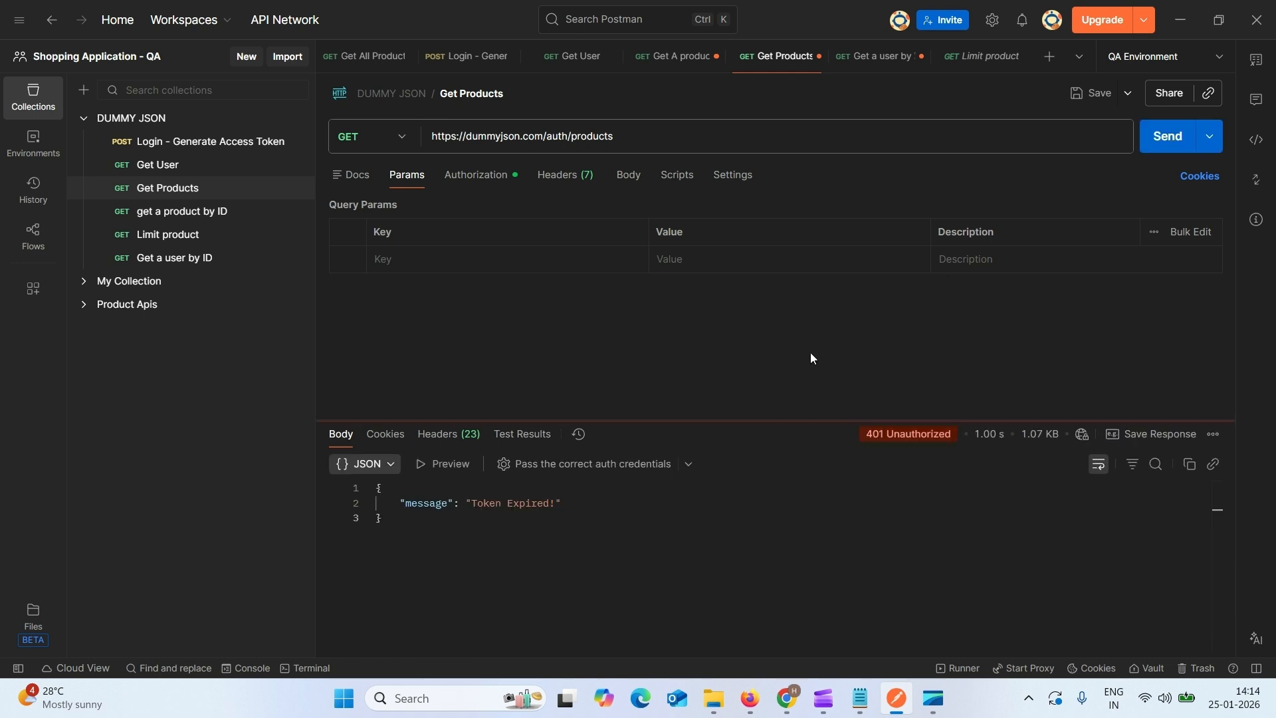
key(ctrl+s)
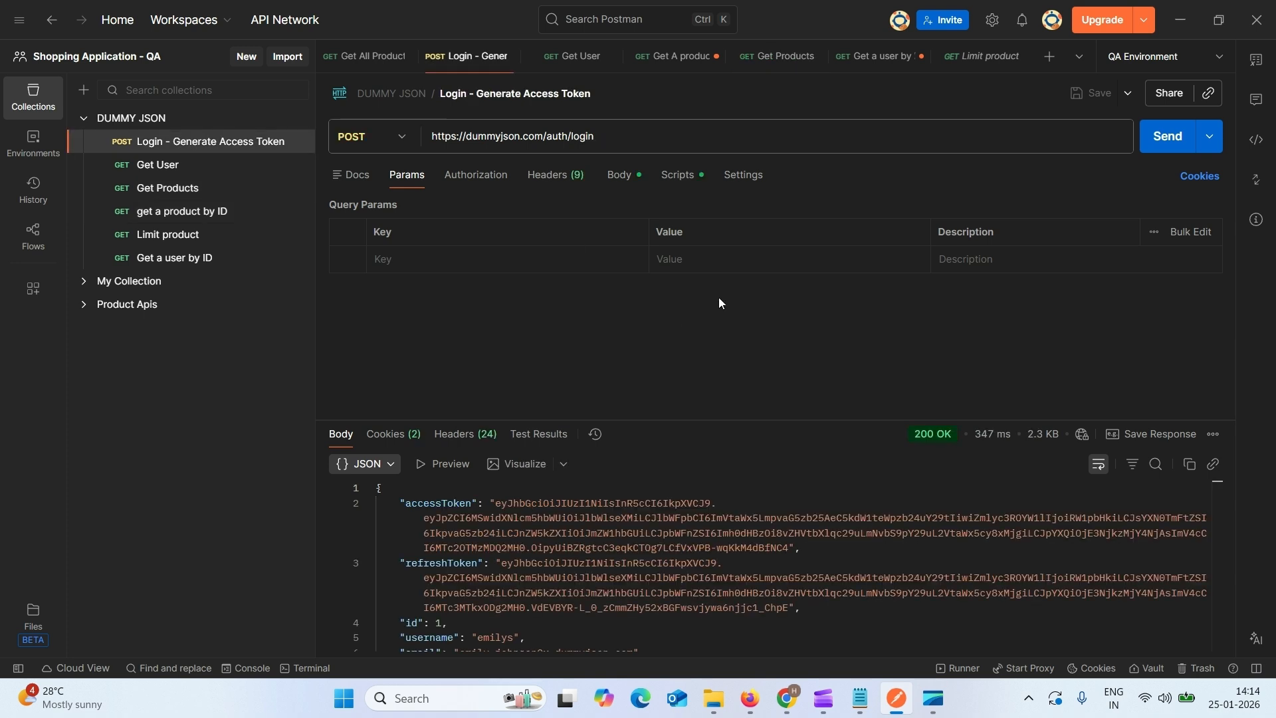
Send the Login - Generate Access Token request for a fresh token and resend Get Products, checking the end of its response.
click(1168, 136)
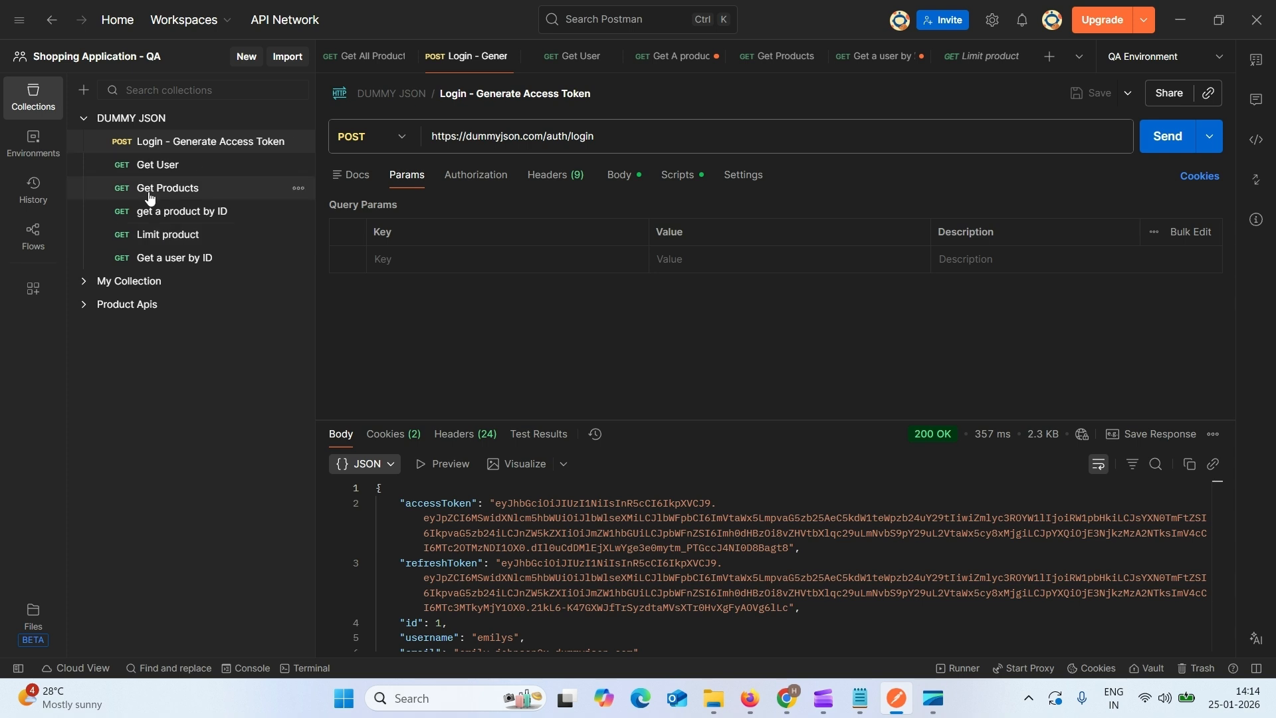
click(292, 190)
click(1164, 147)
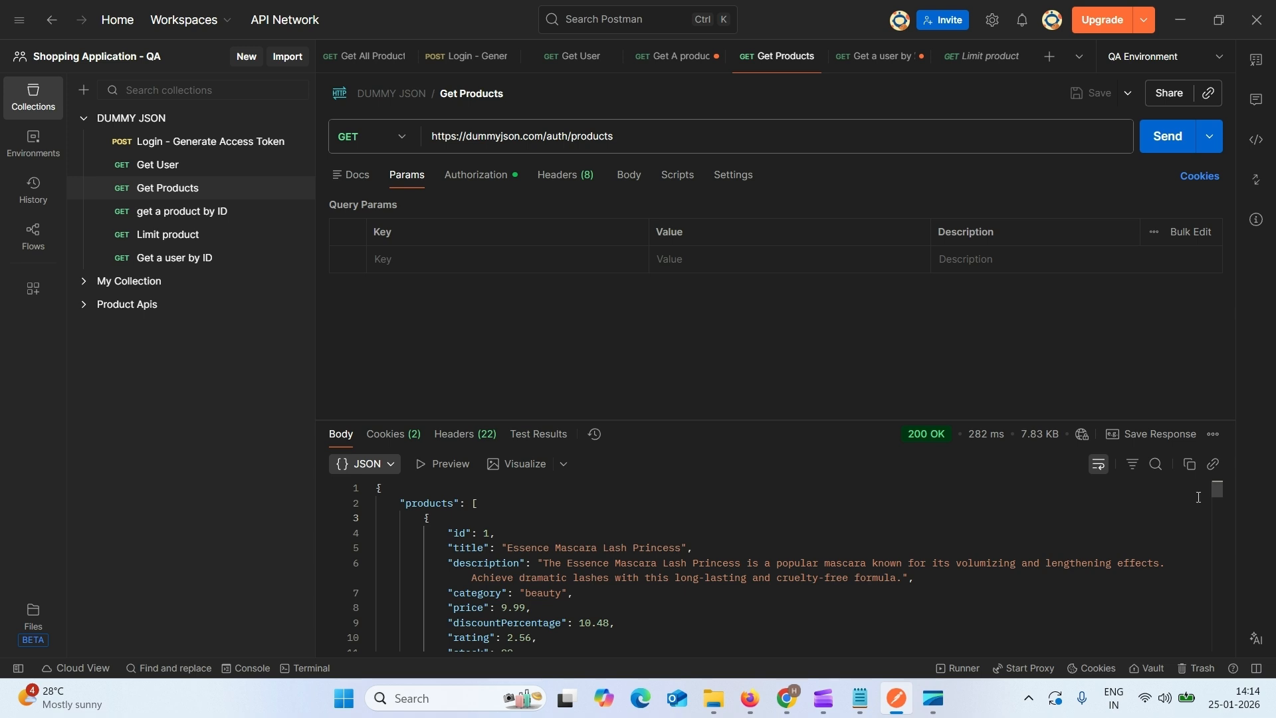
drag(1213, 496, 1206, 652)
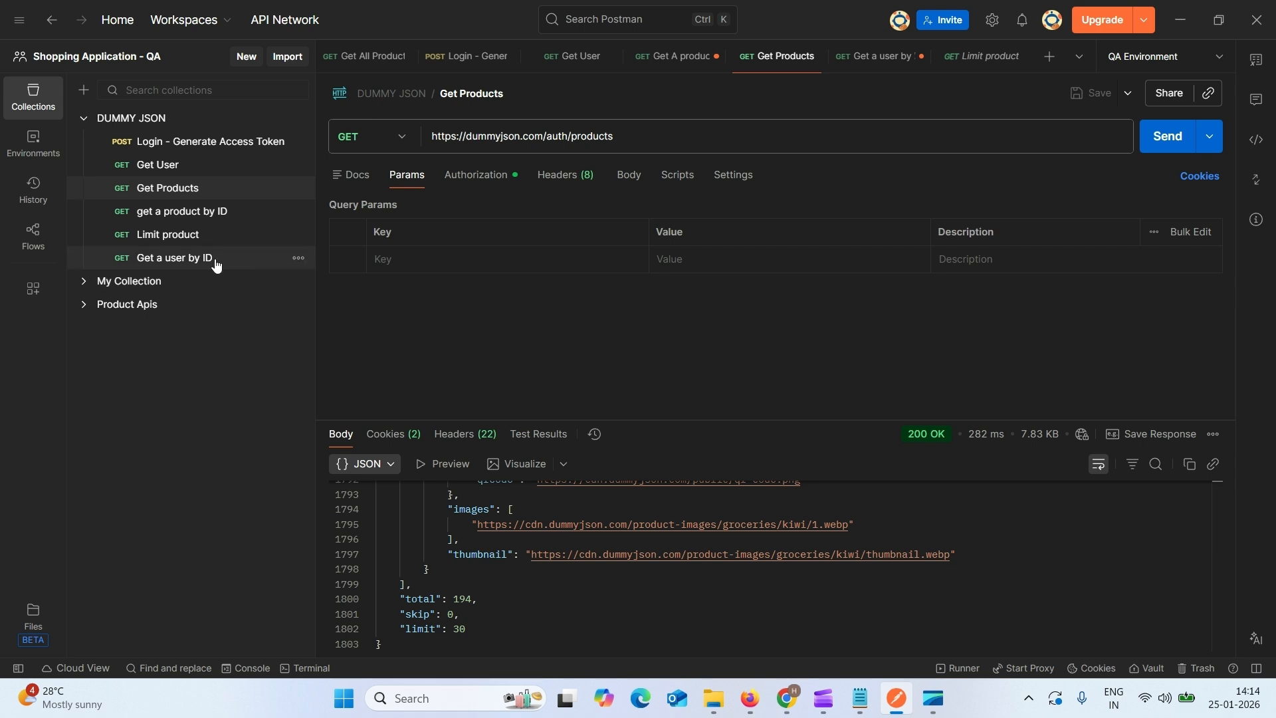
Add a query parameter with key "limit" and value 3 to the Limit product request in Postman.
click(179, 237)
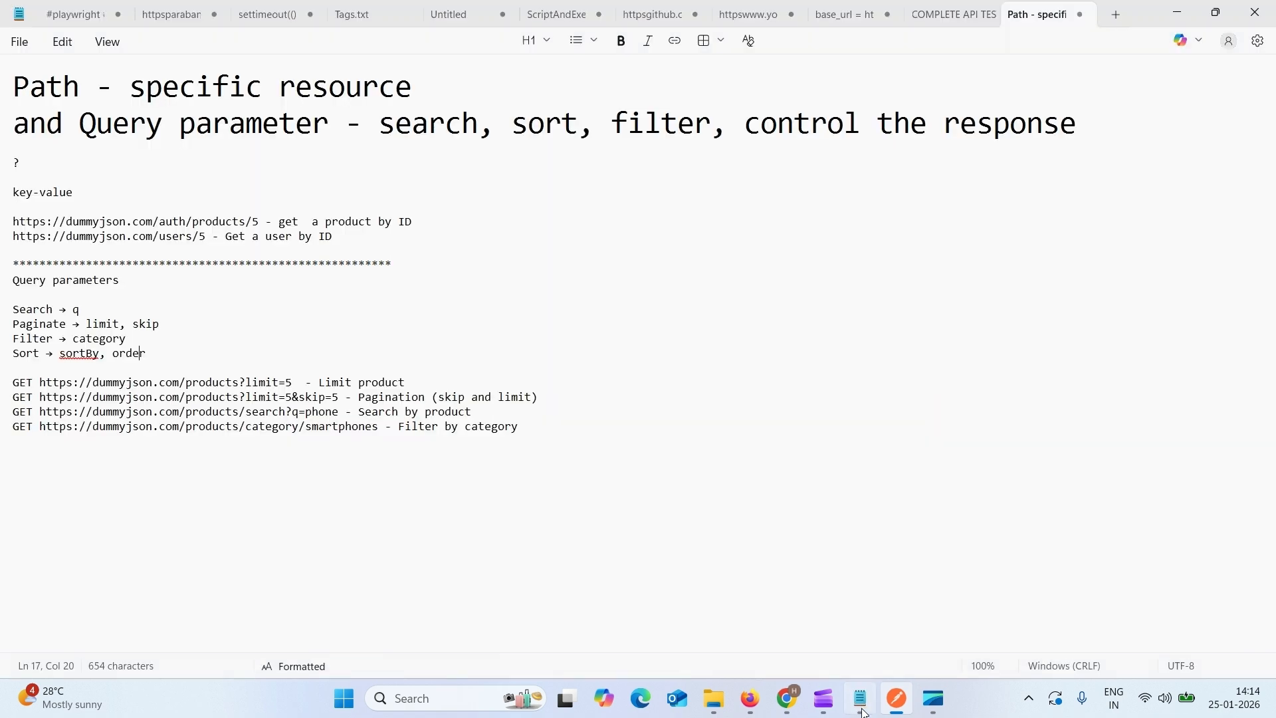
click(861, 697)
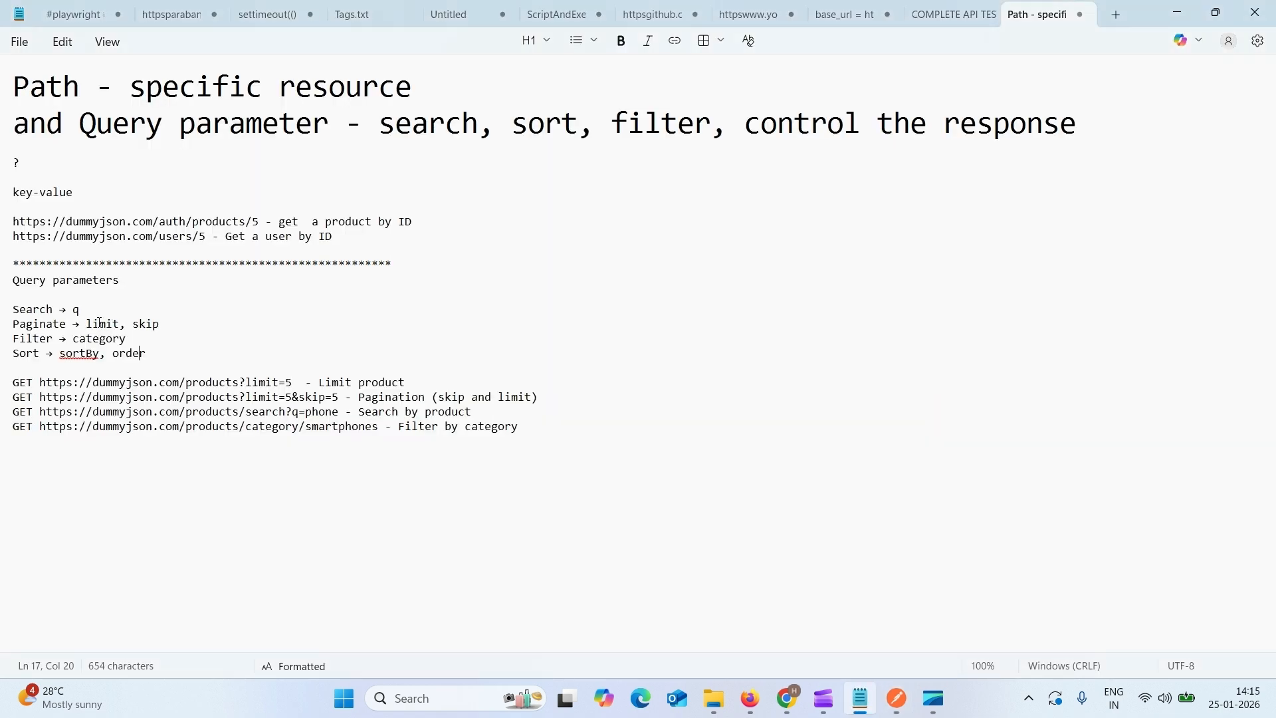
click(897, 698)
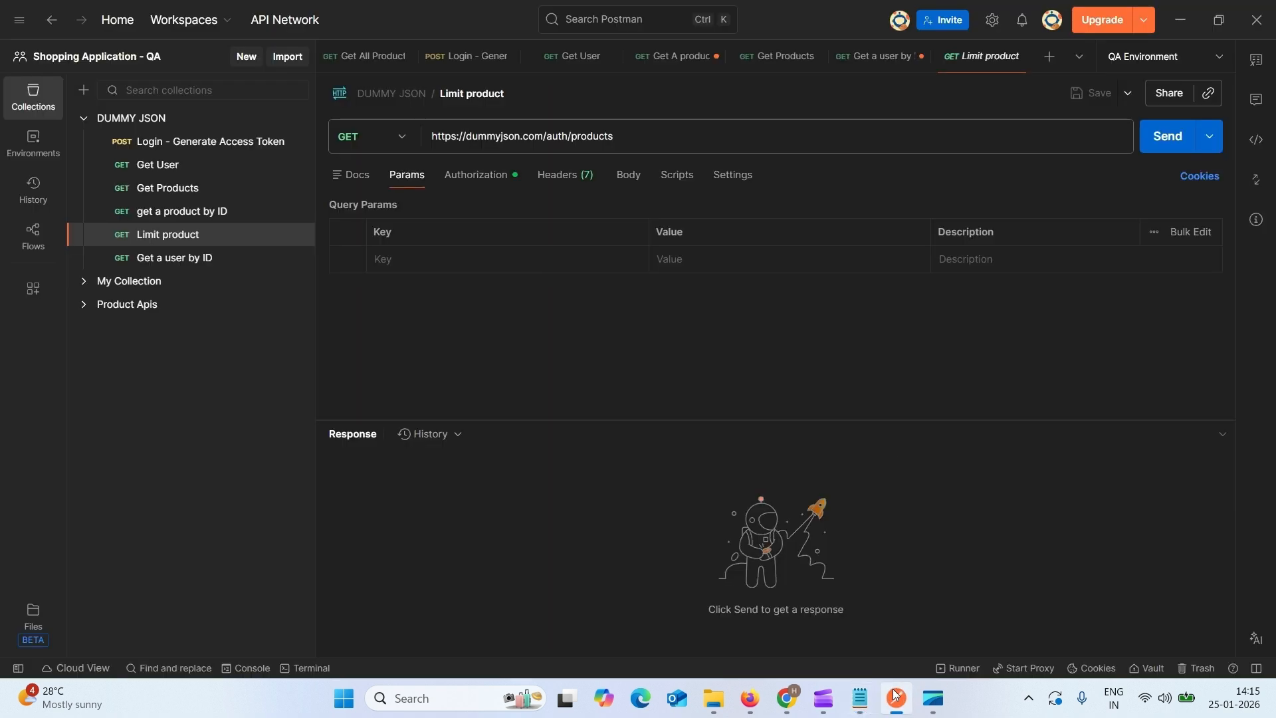
click(410, 260)
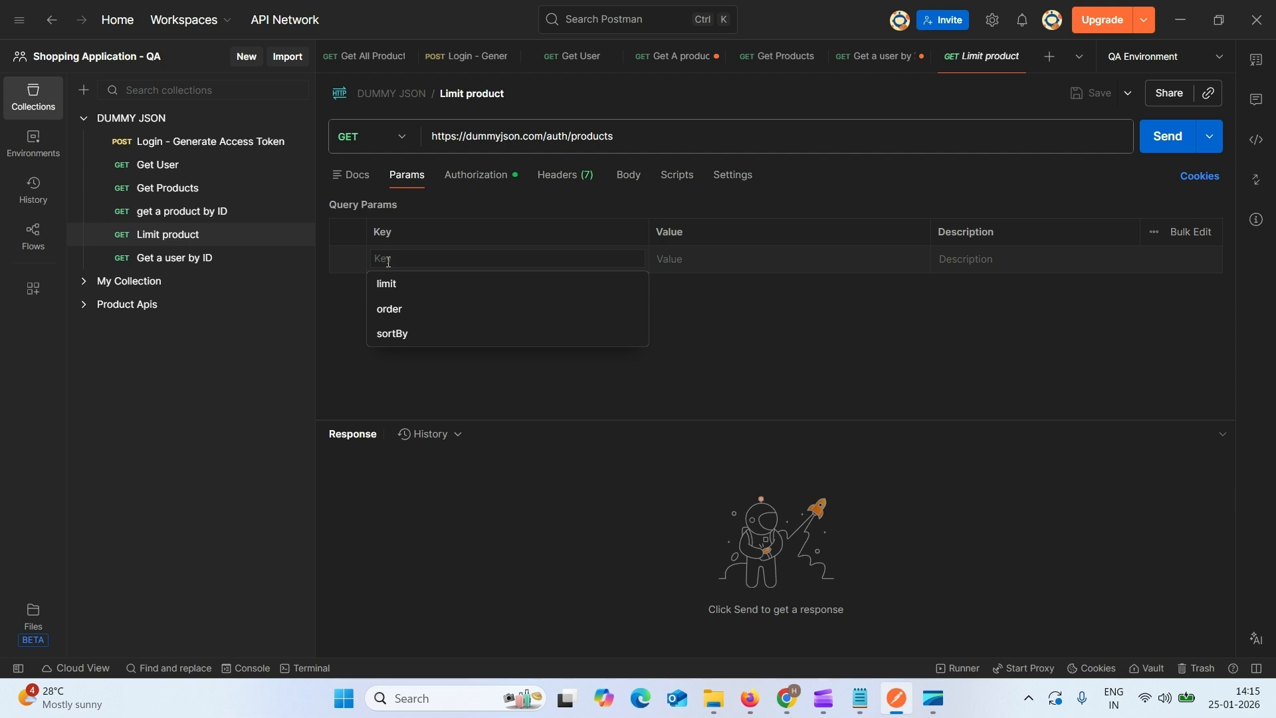
text(limit)
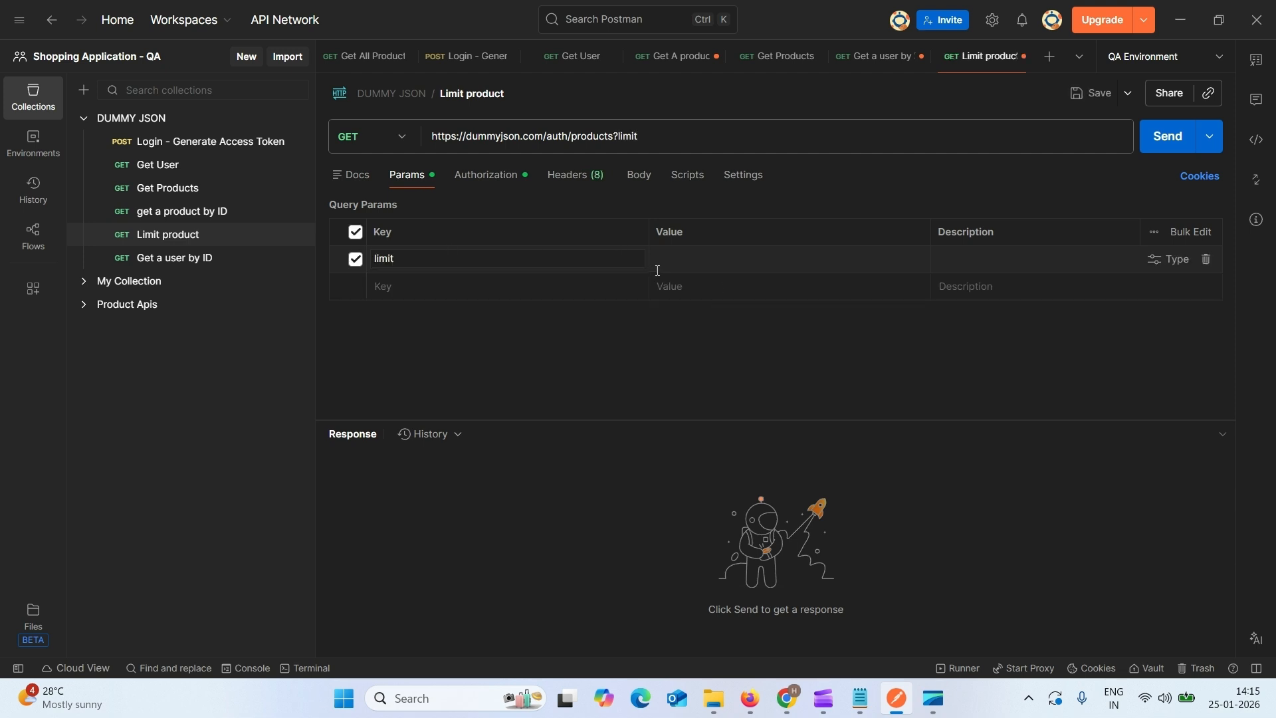
click(673, 260)
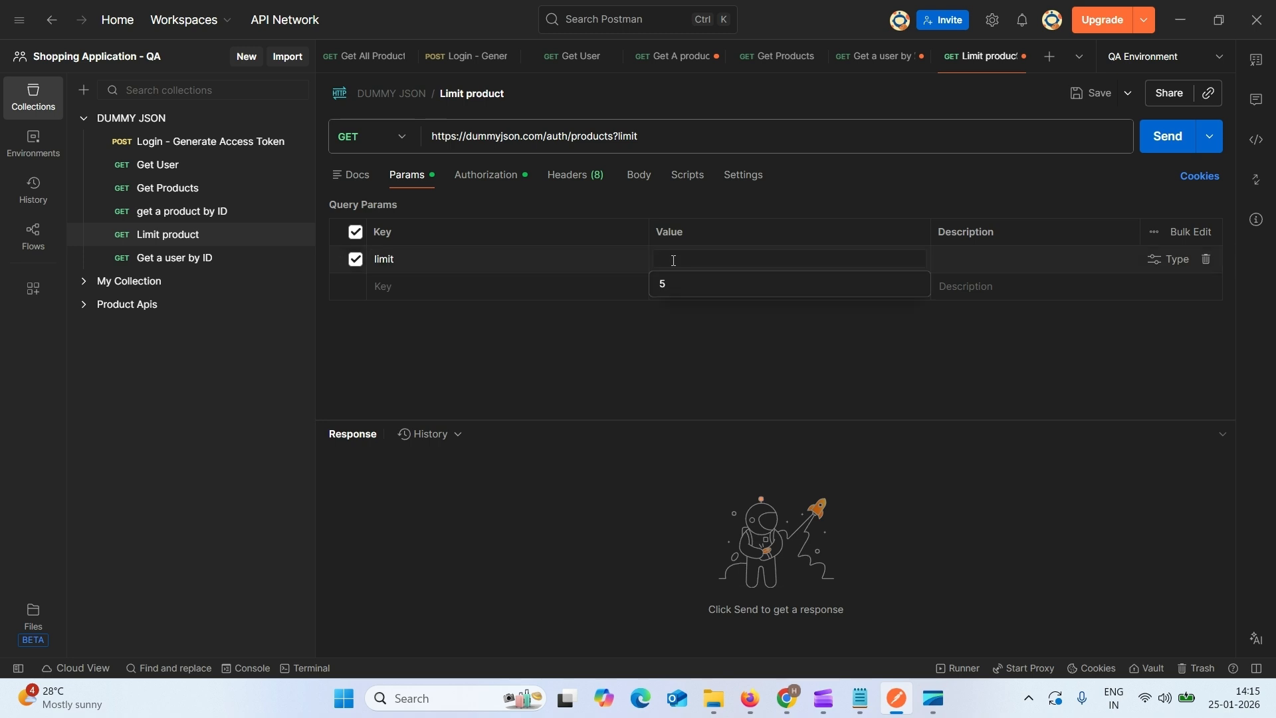
text(3)
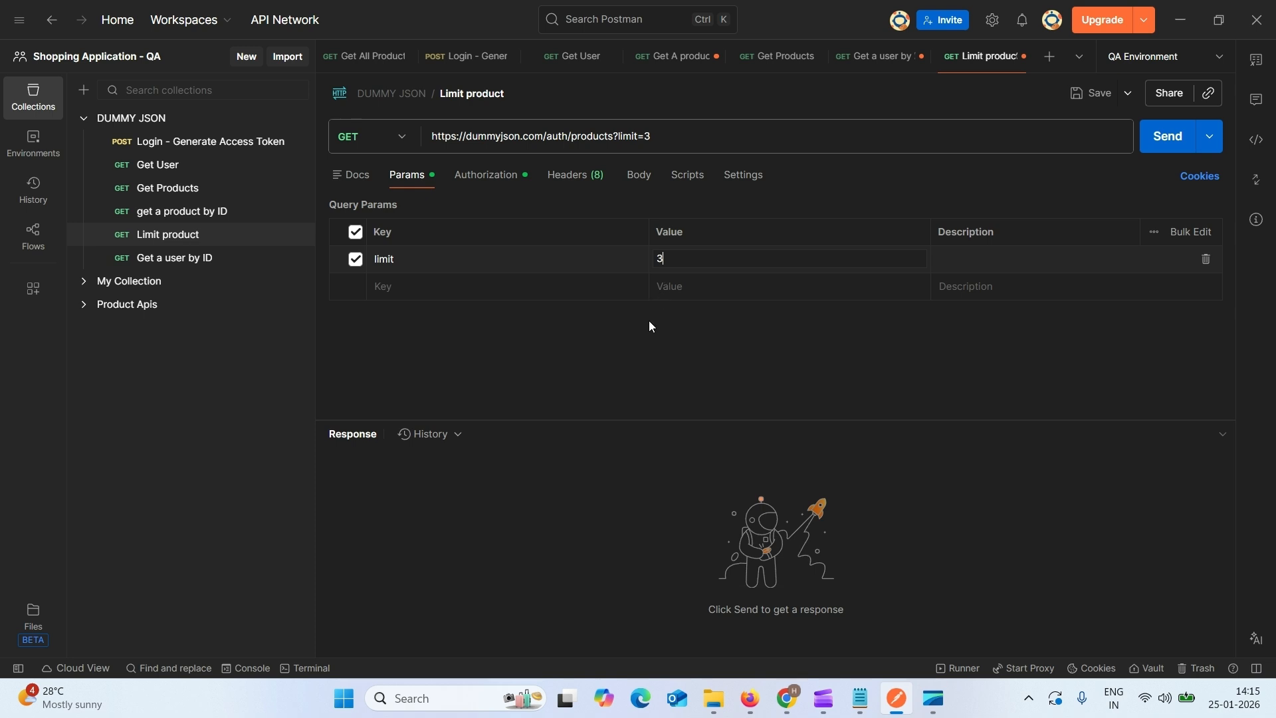
Send the Limit product request with limit=3 and check the limit field at the end of the response.
click(680, 138)
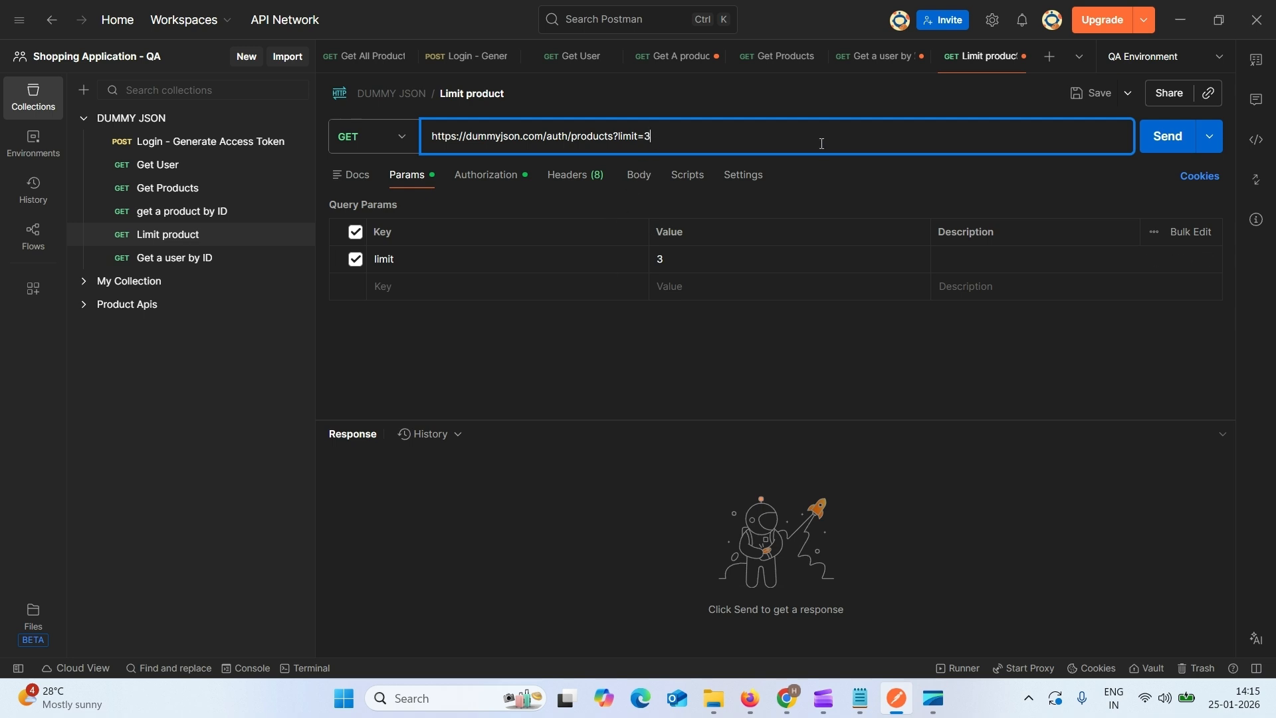
click(1171, 137)
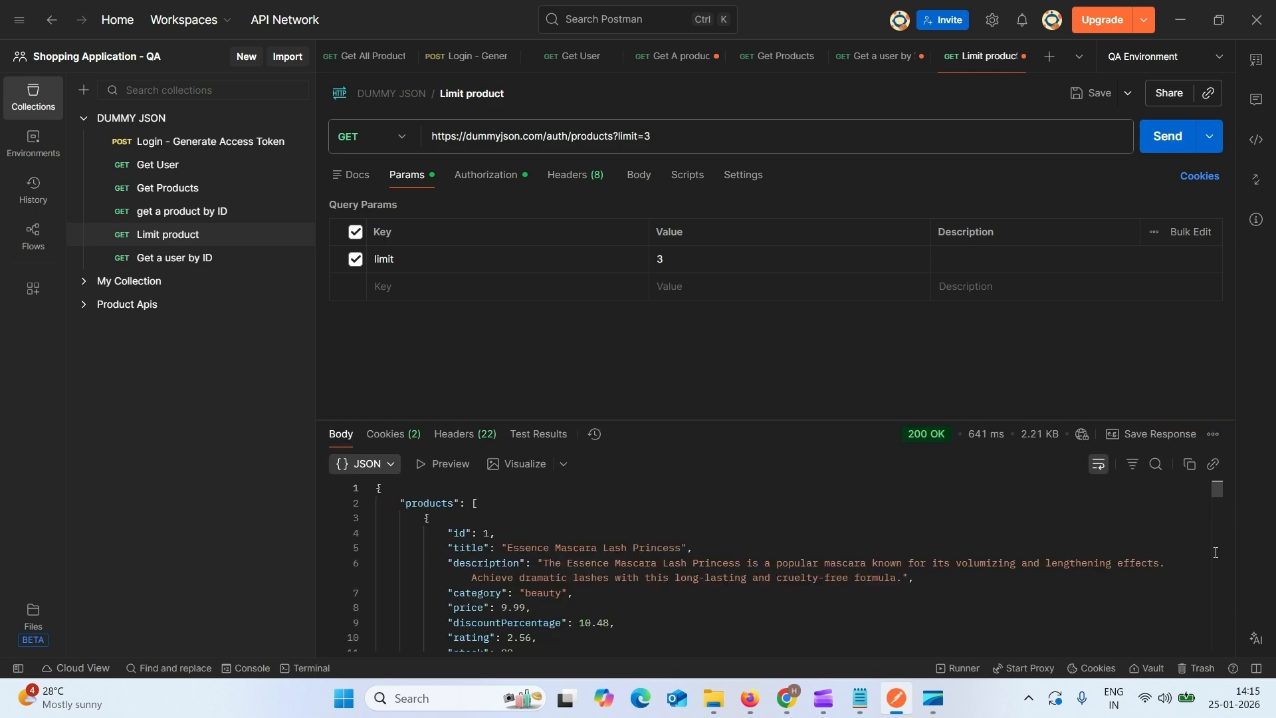
drag(1215, 491, 1191, 665)
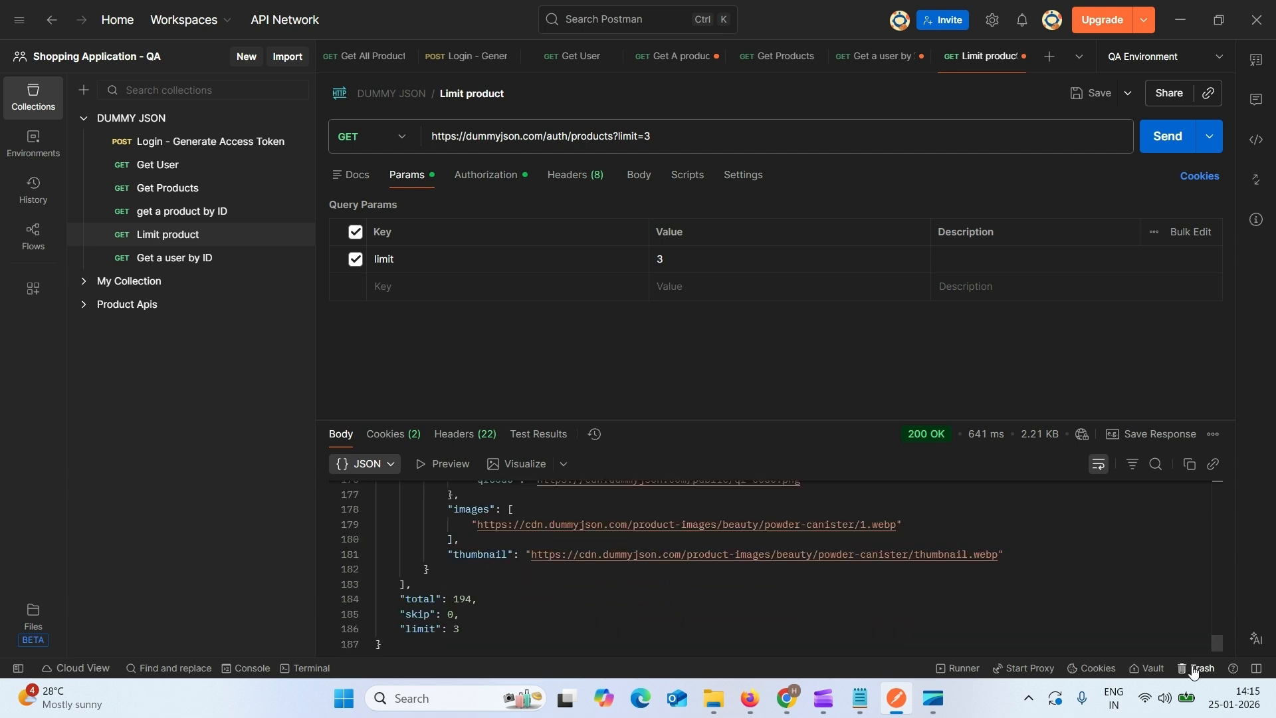
click(498, 630)
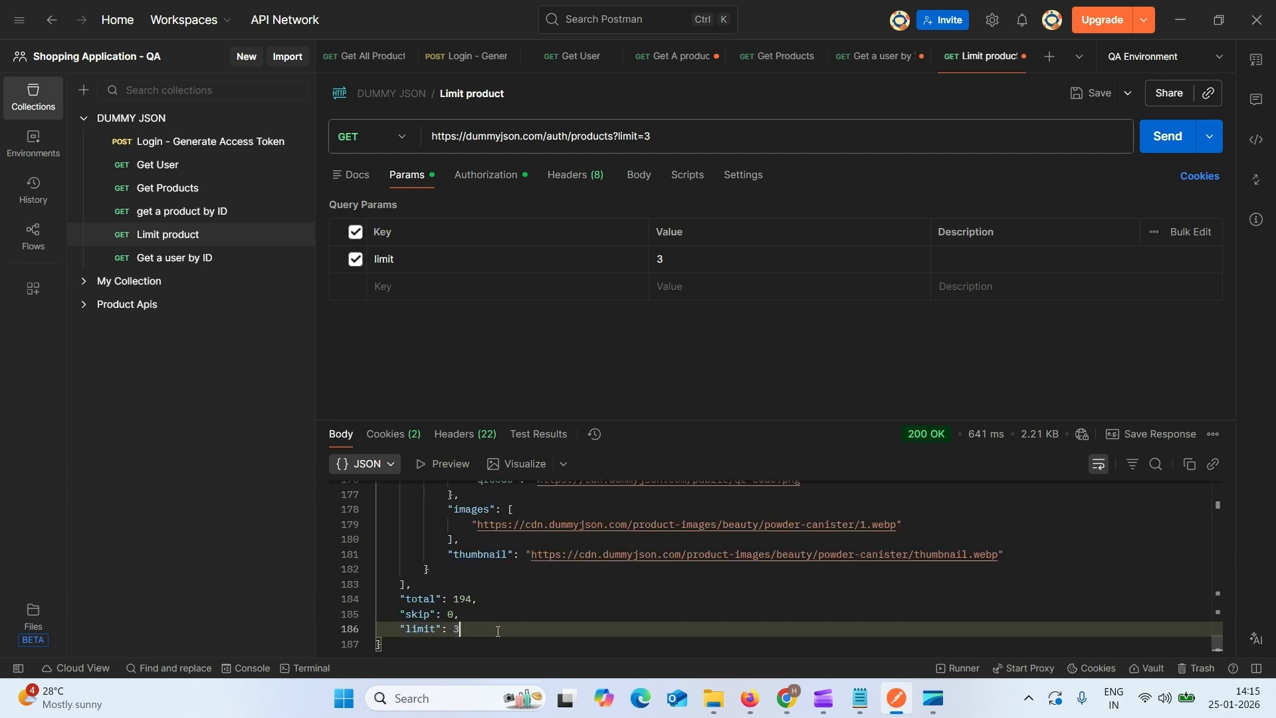
drag(455, 629, 388, 629)
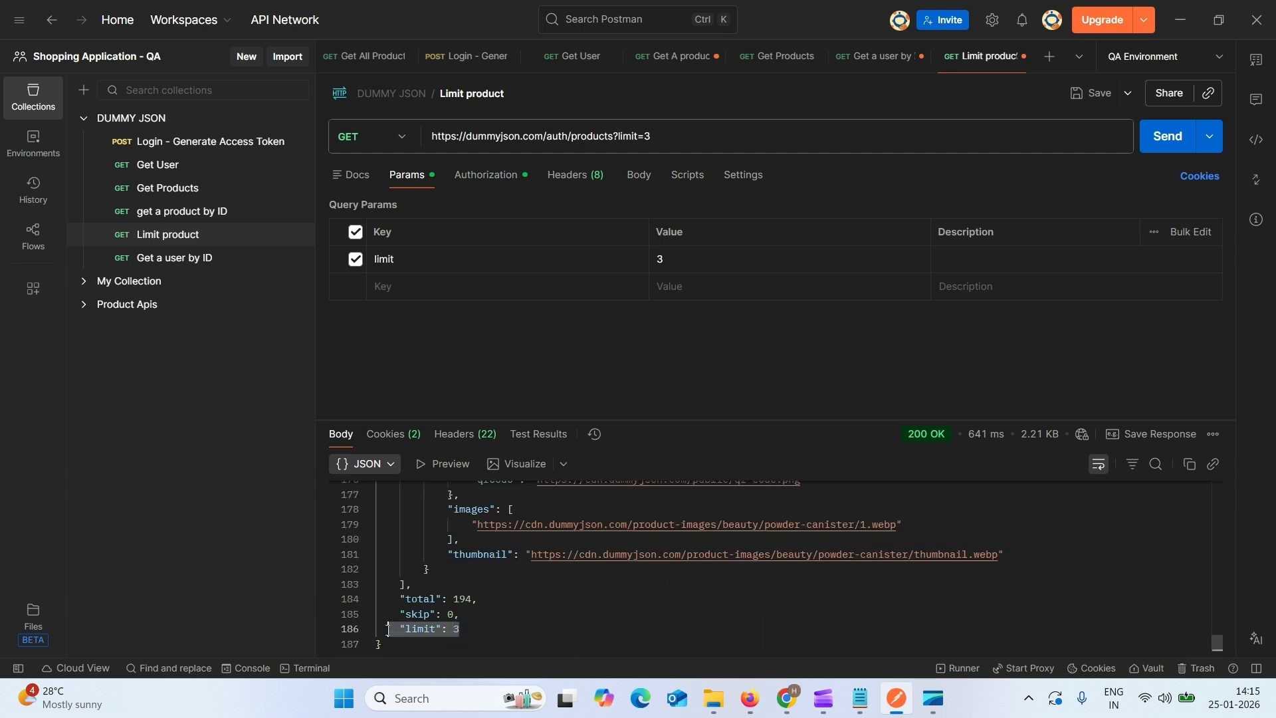
click(560, 340)
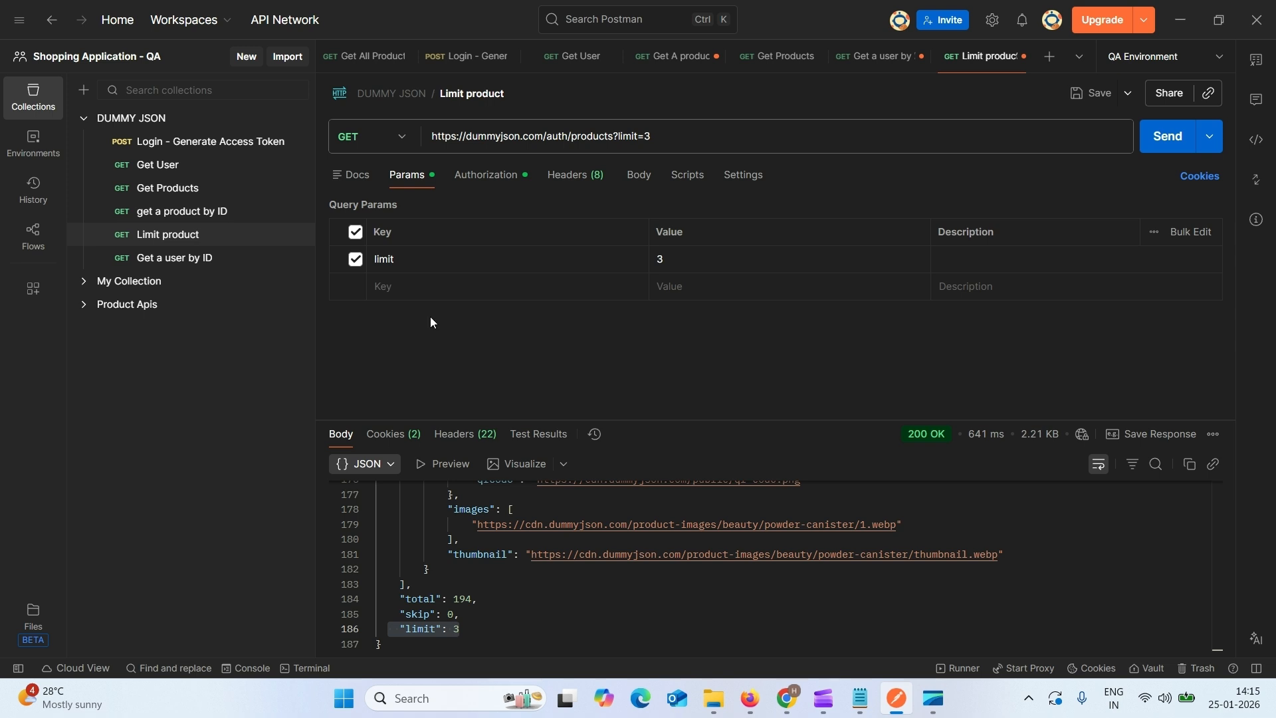
Duplicate the Limit product request in the DUMMY JSON collection and save the original request with its limit parameter.
click(299, 235)
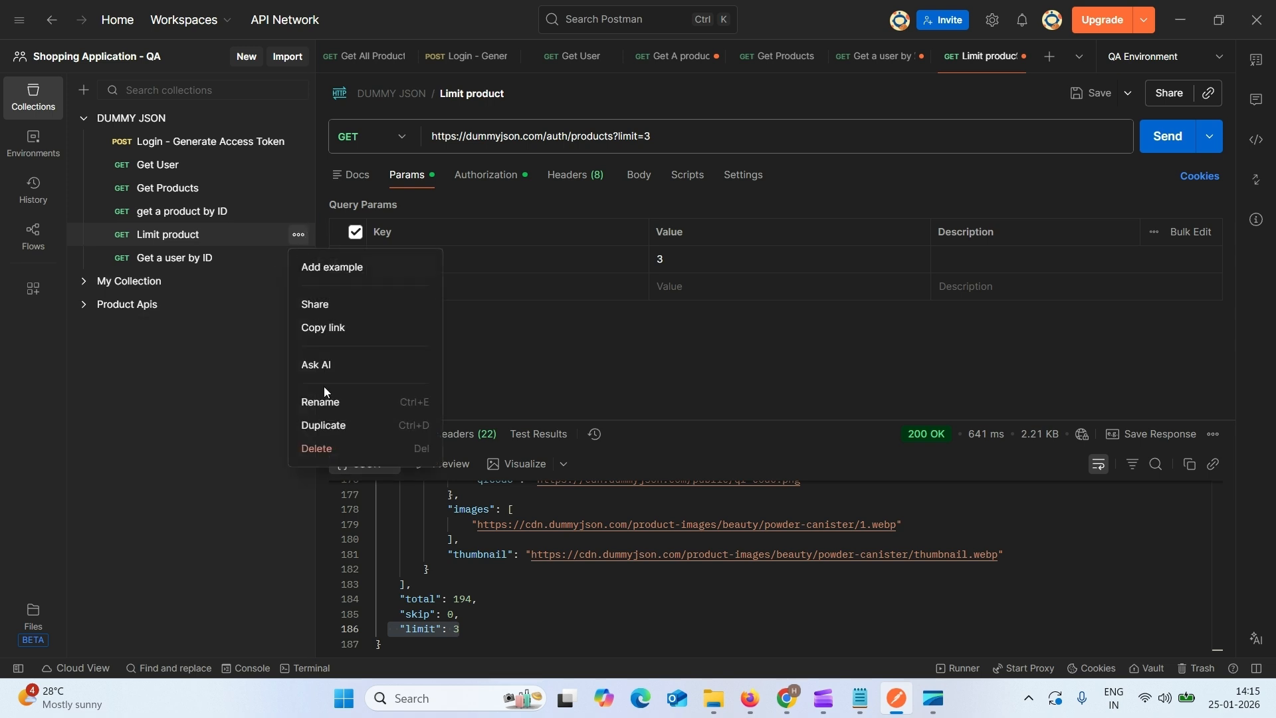
click(321, 425)
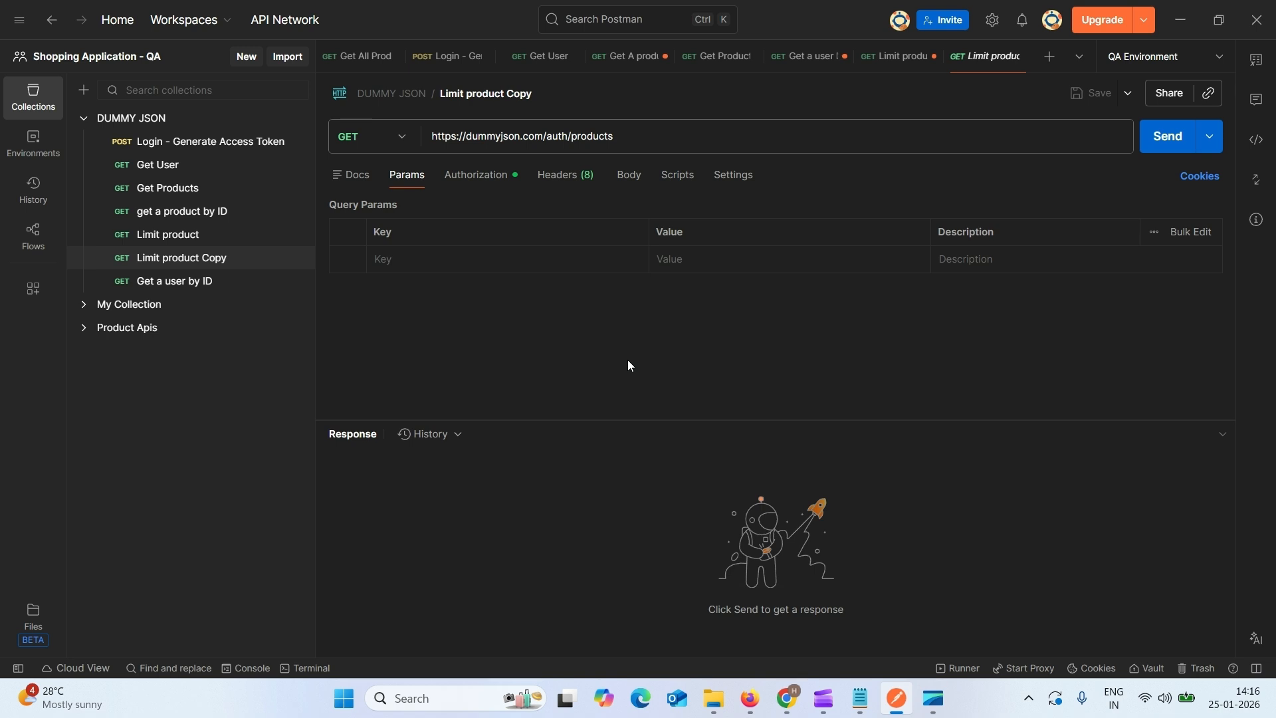
click(186, 243)
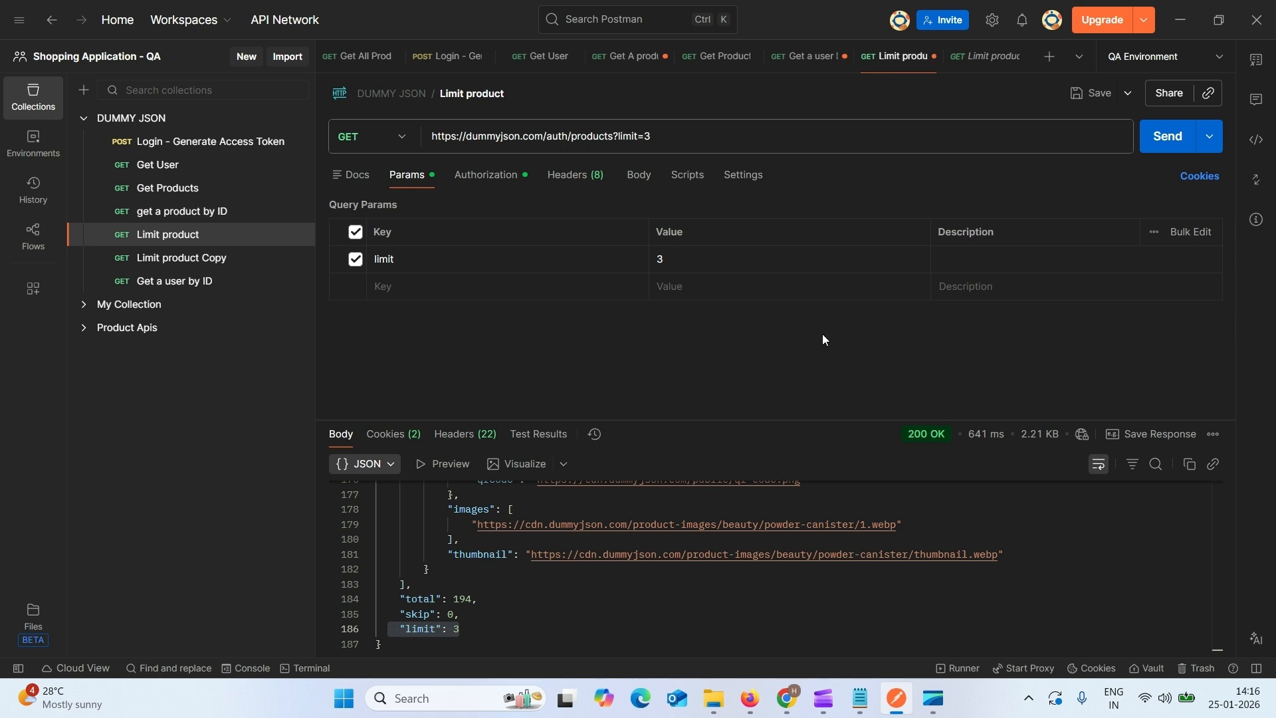
key(ctrl+s)
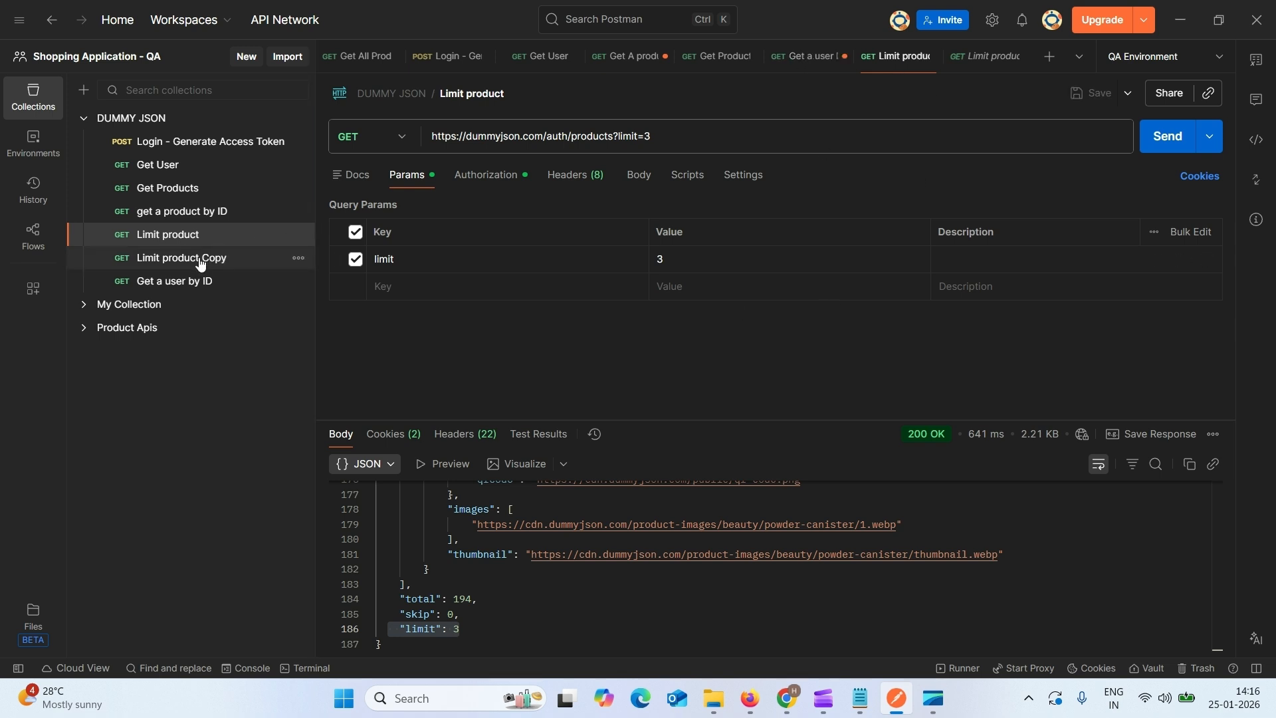
Switch to the Limit product Copy request and append the query string ?limit=5 to its URL.
key(ctrl+Tab)
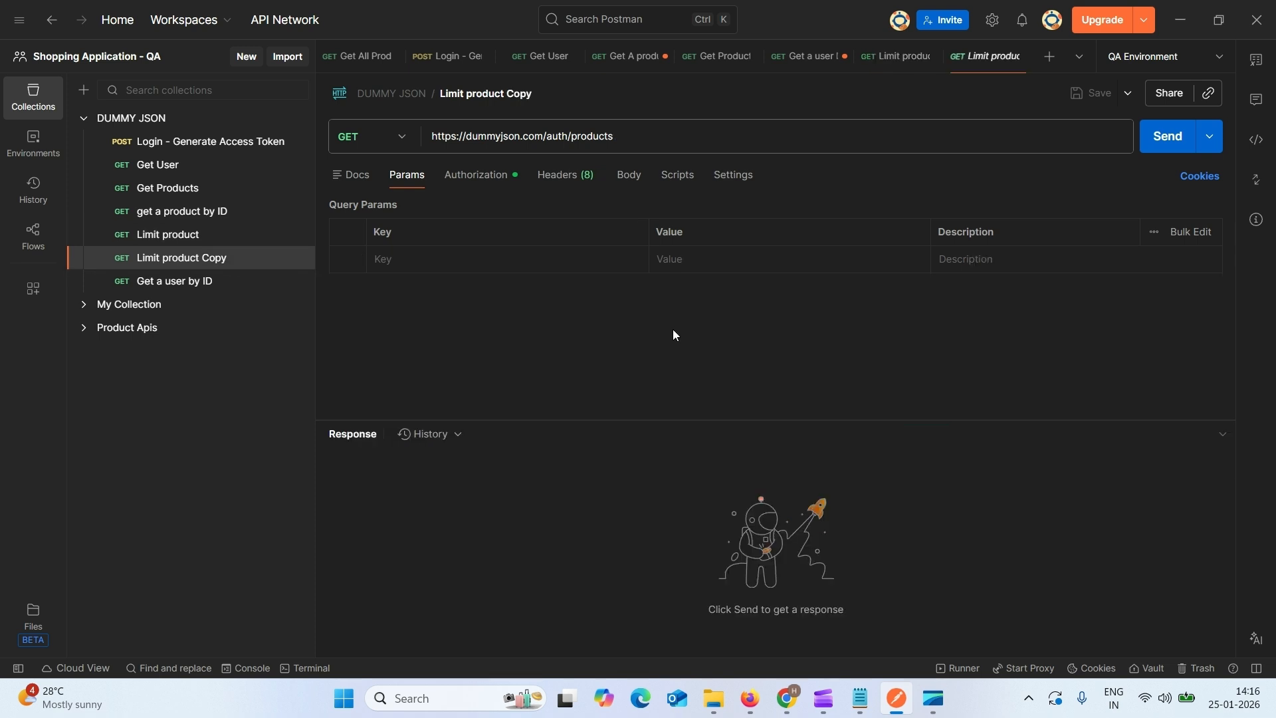
click(639, 134)
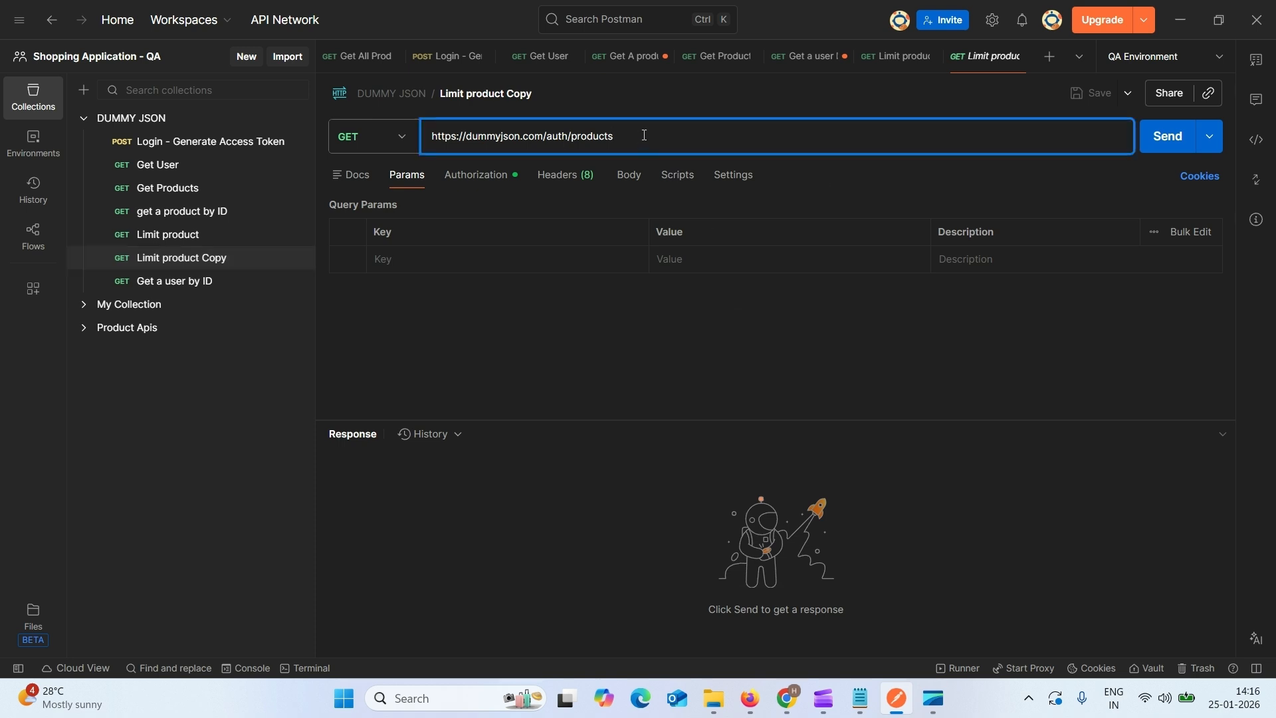
text(?)
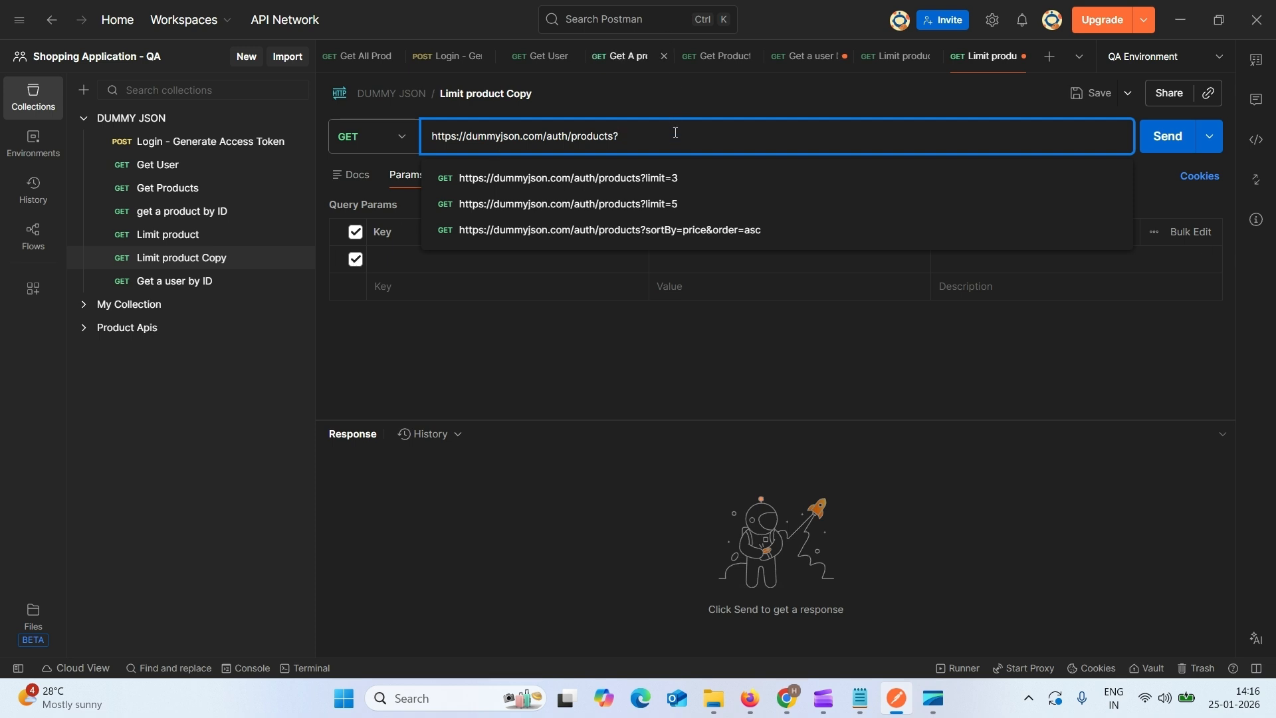
text(limit=)
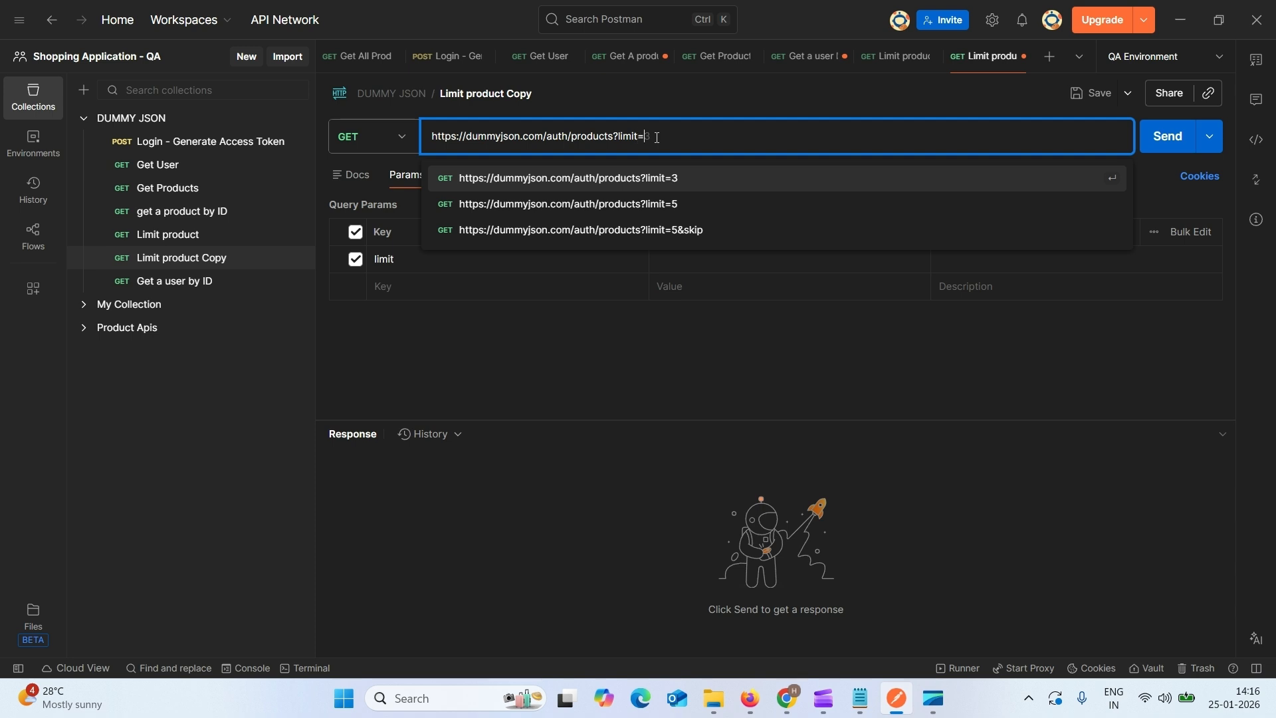
text(5)
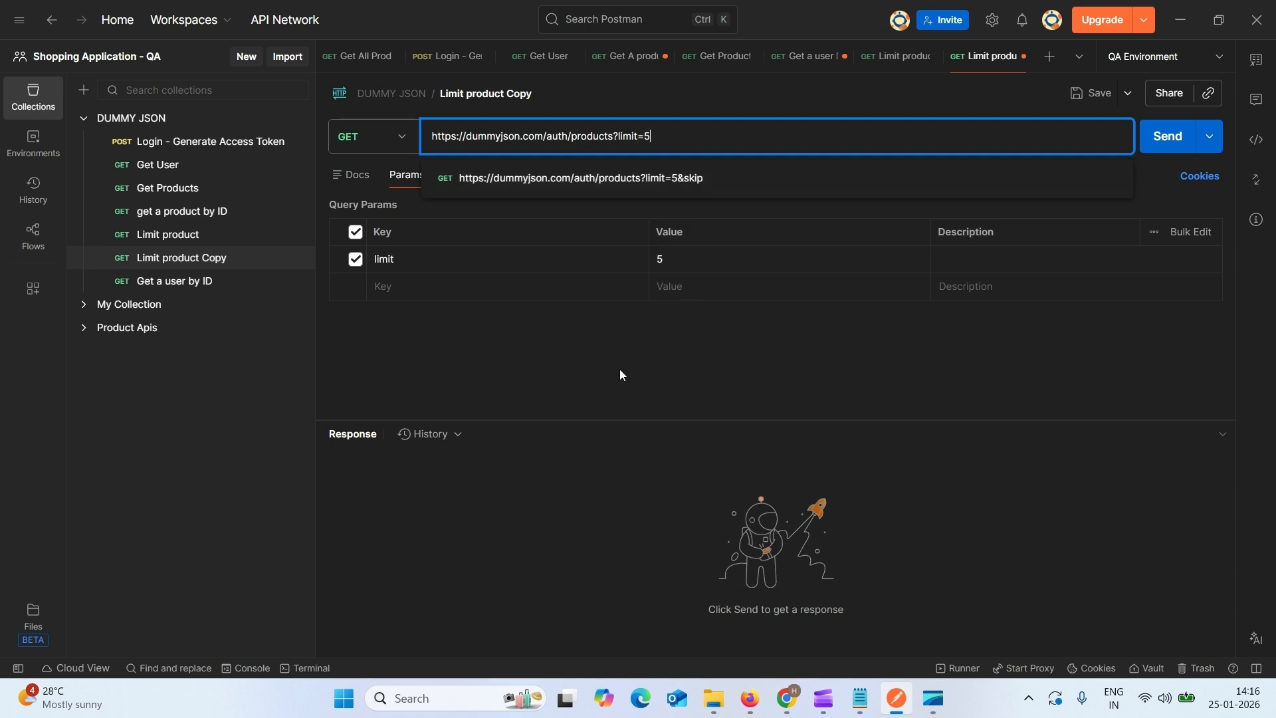
Send the Limit product Copy request and check the limit field at the end of its response.
click(1167, 136)
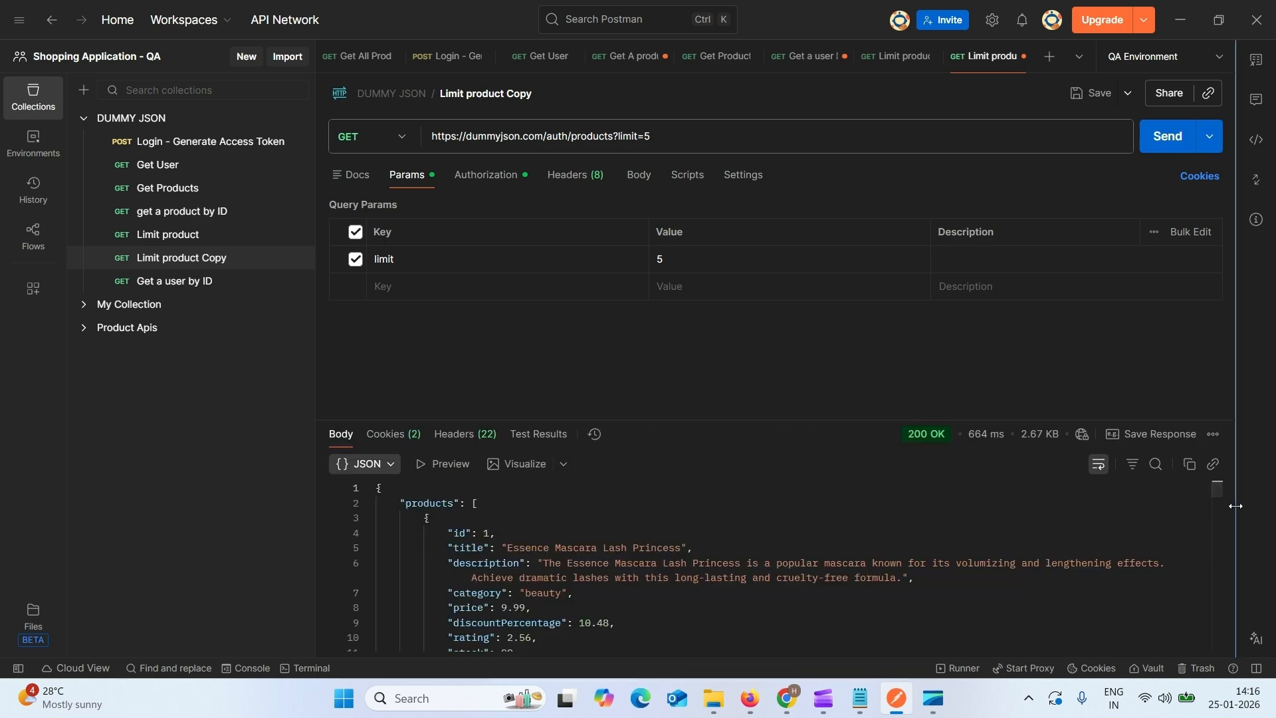
drag(1219, 493, 1186, 652)
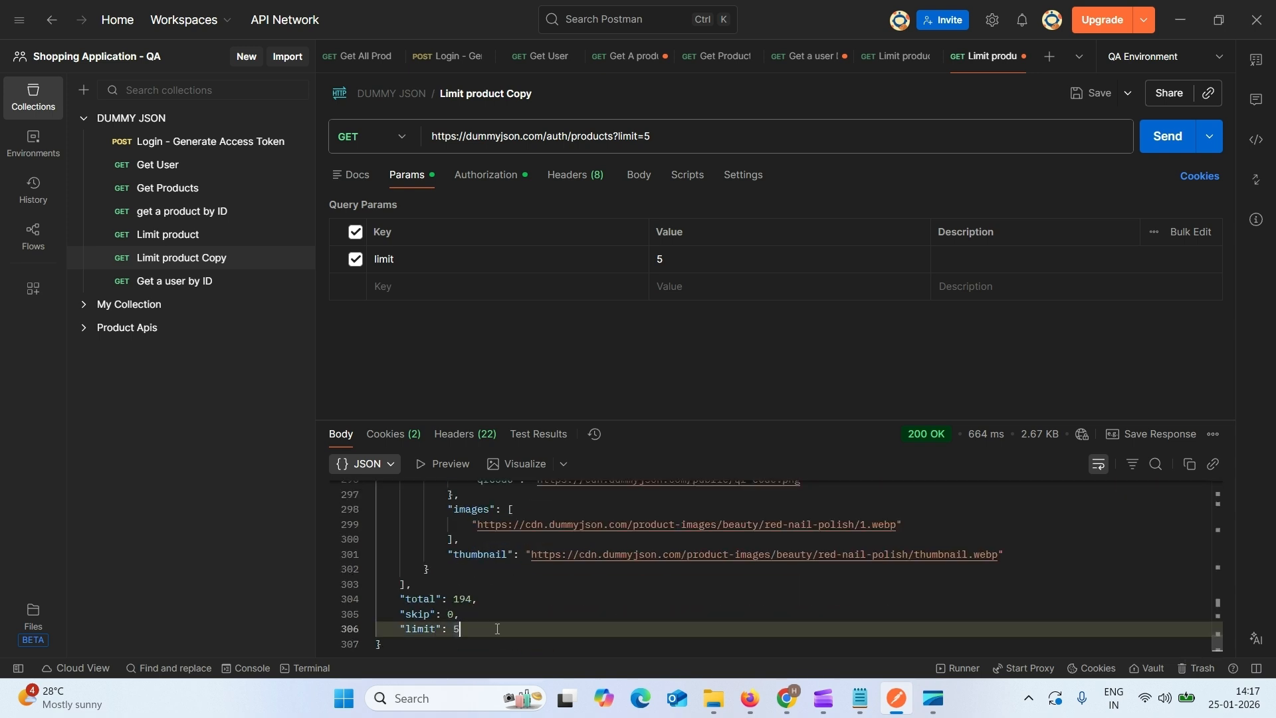
drag(492, 629, 388, 630)
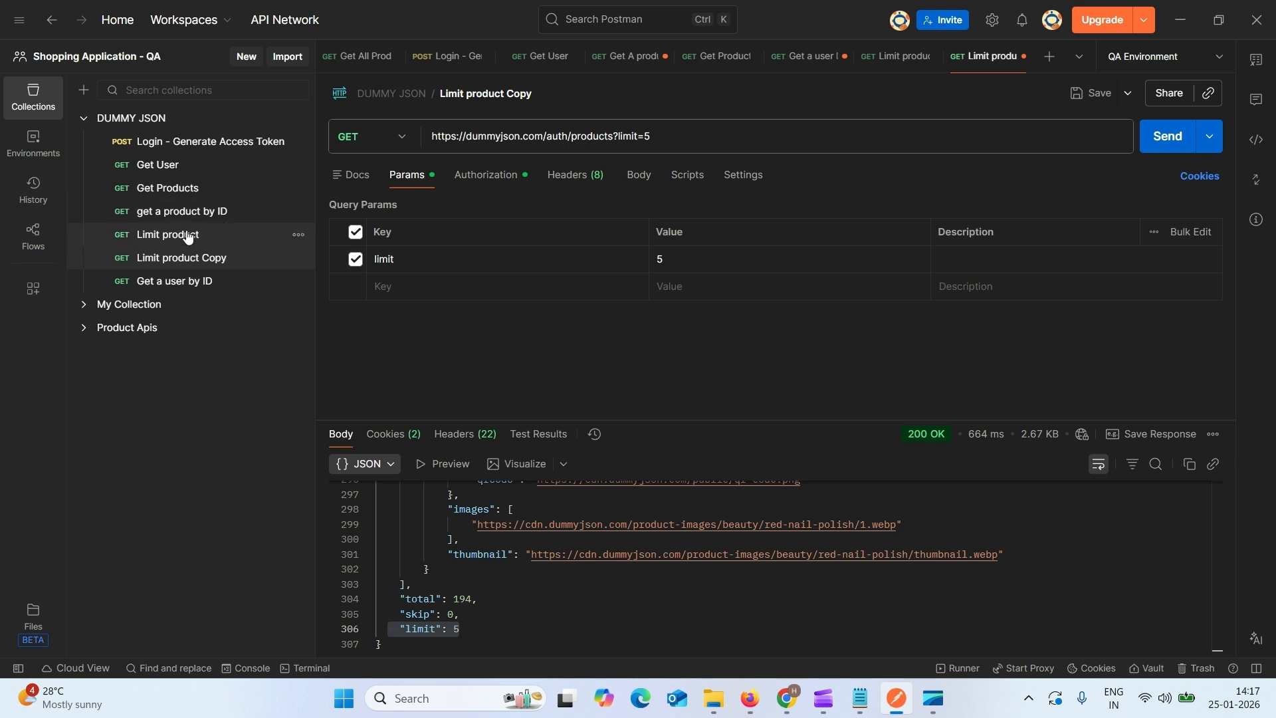
Compare the URL and response of the original Limit product request with those of Limit product Copy.
click(188, 236)
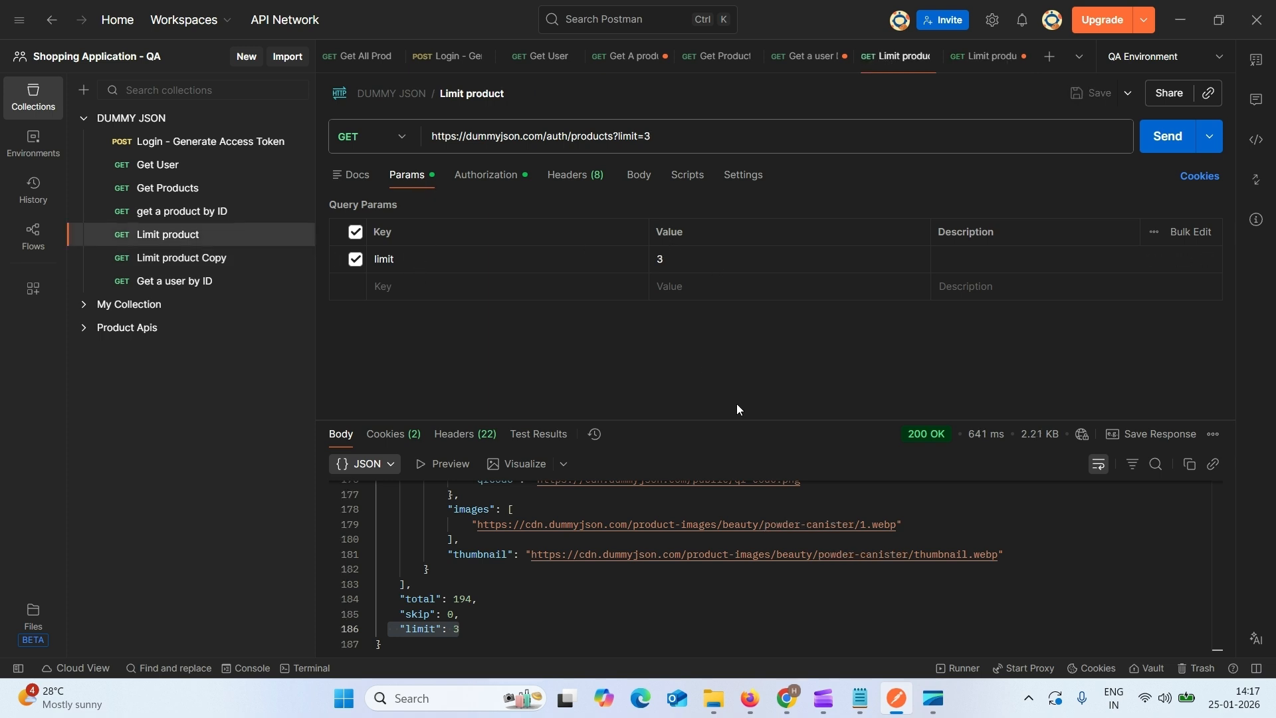
click(182, 261)
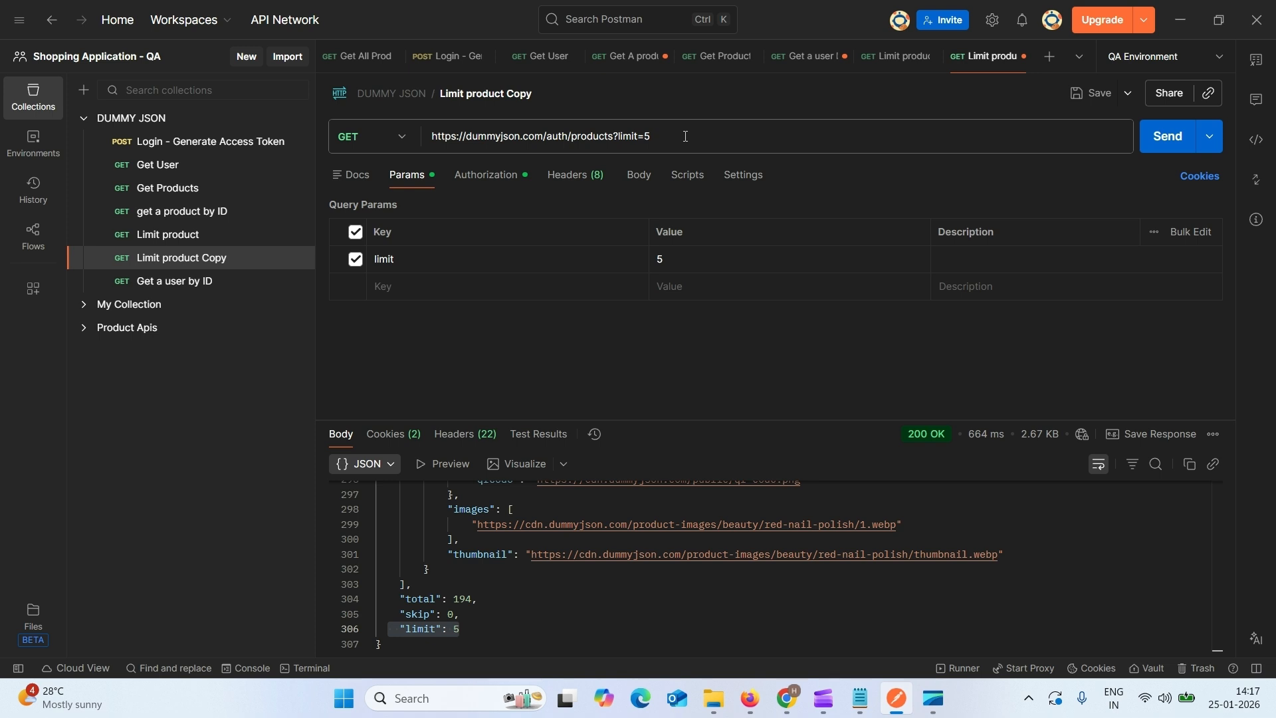
click(685, 136)
click(418, 359)
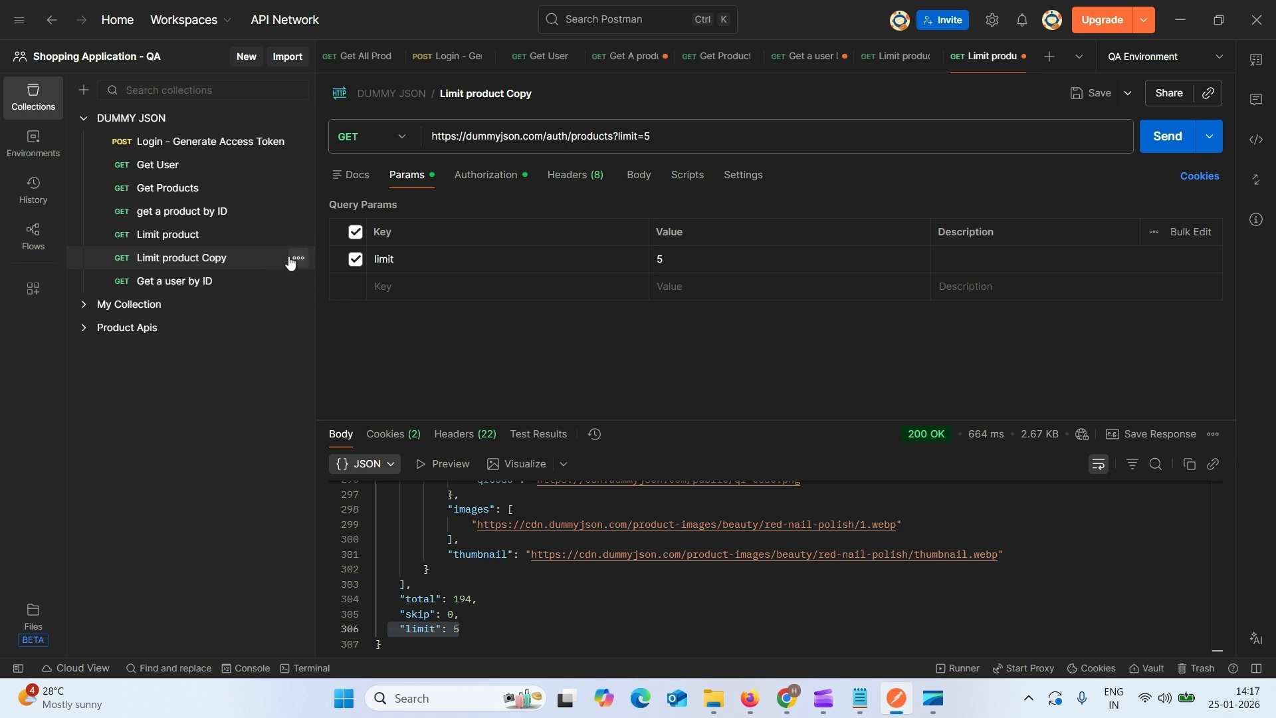
Duplicate the Limit product Copy request and rename the duplicate as "Search by product", copying the name from the Notepad notes.
click(297, 258)
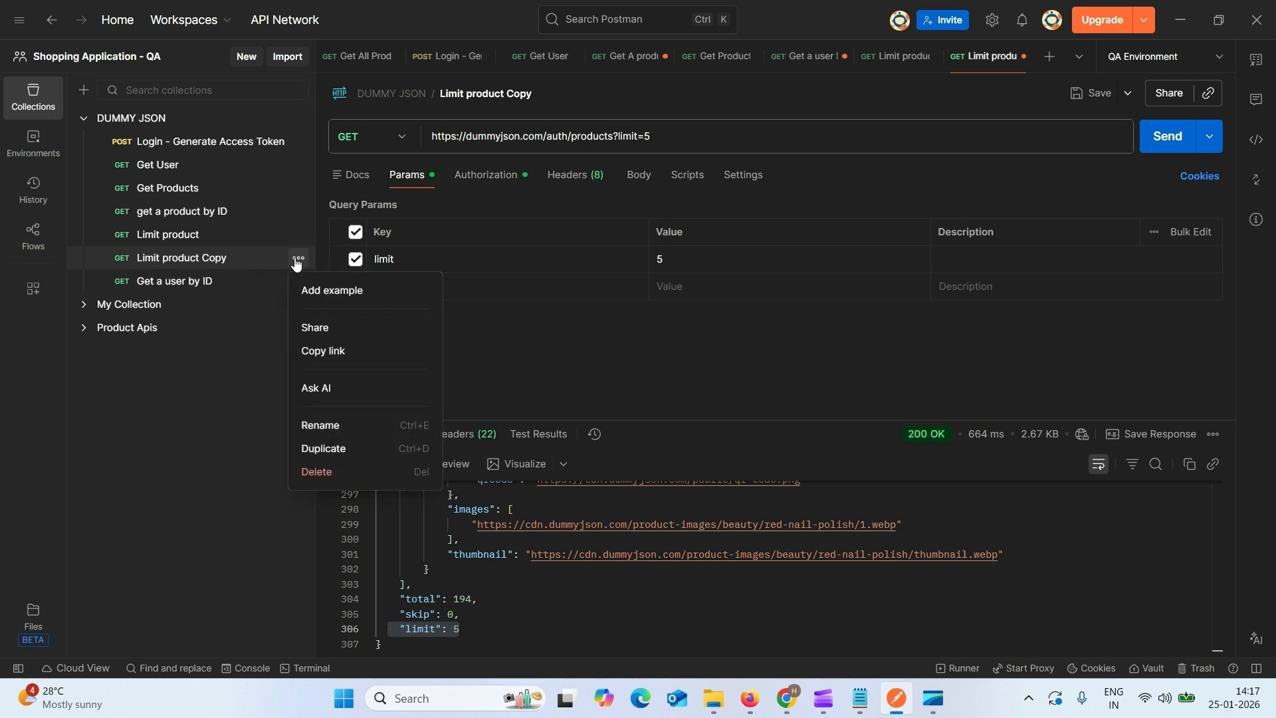
click(306, 452)
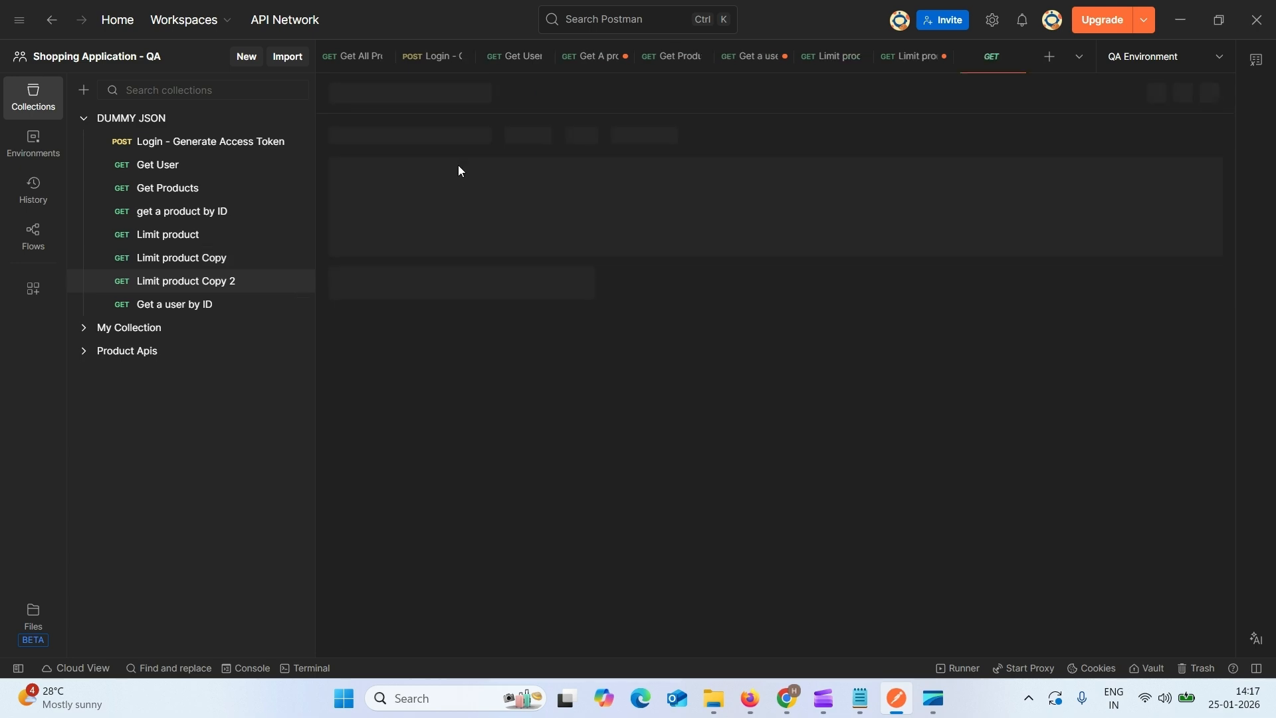
click(860, 698)
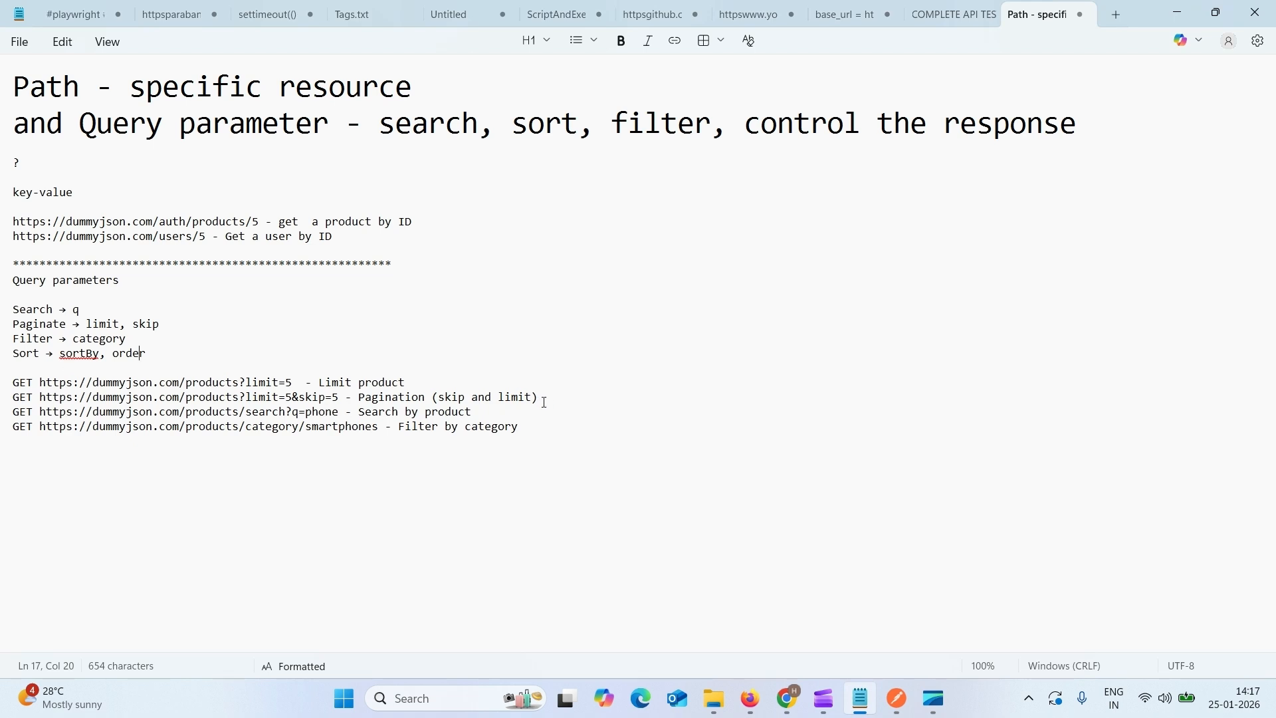
click(477, 406)
double_click(477, 406)
drag(481, 412, 366, 420)
key(ctrl+c)
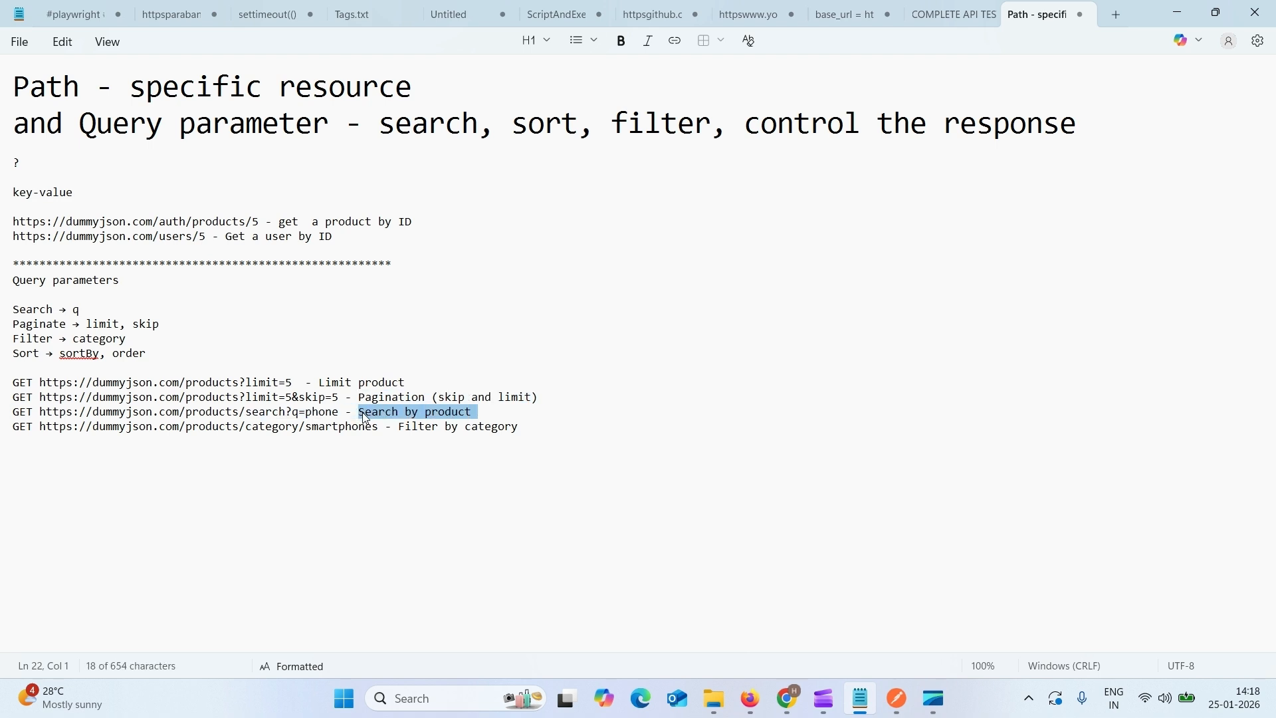
click(897, 699)
click(520, 93)
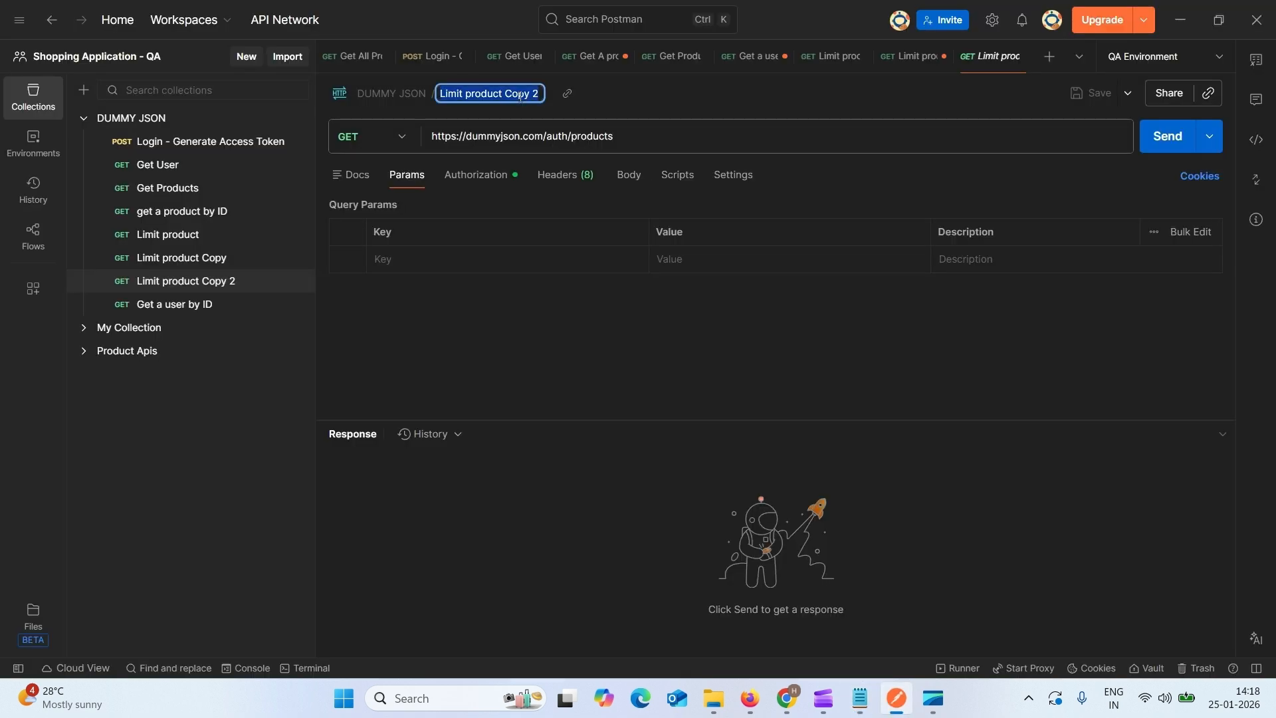
key(ctrl+v)
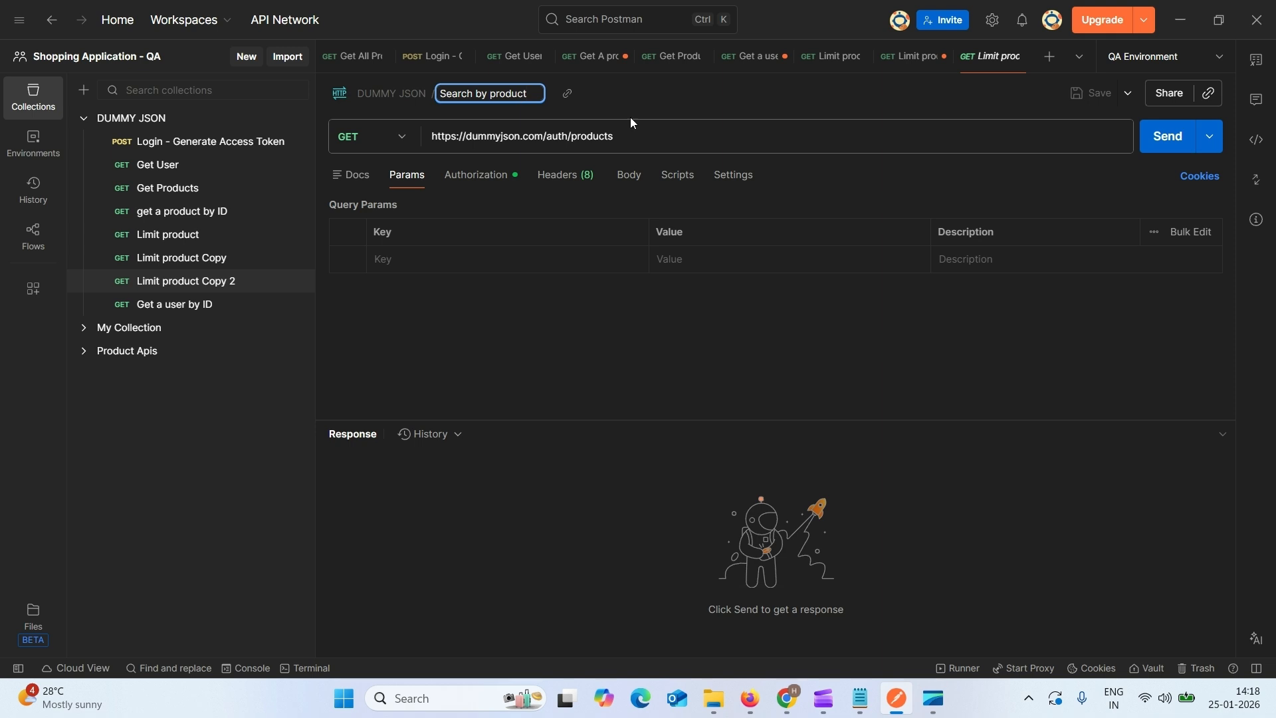
Copy search?q=phone from the Notepad notes and append /search?q=phone to the Search by product request URL in Postman.
click(861, 680)
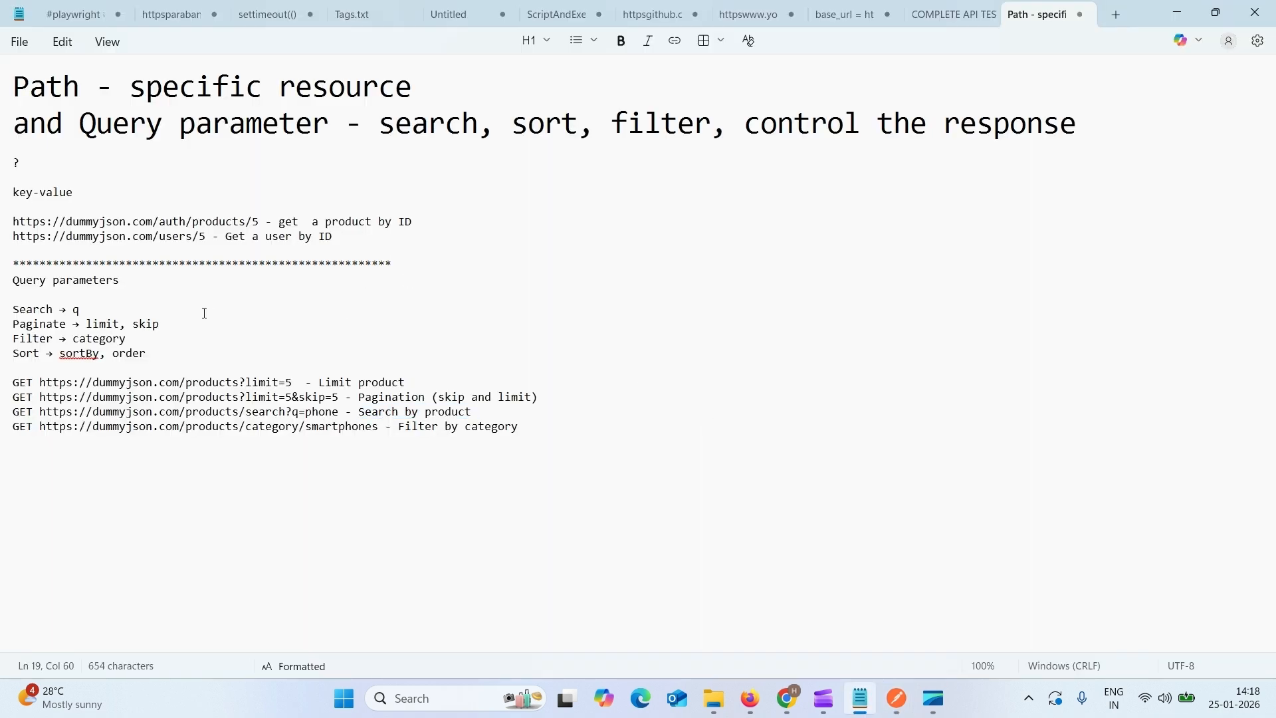
click(87, 310)
click(345, 412)
drag(345, 412, 248, 416)
key(ctrl+c)
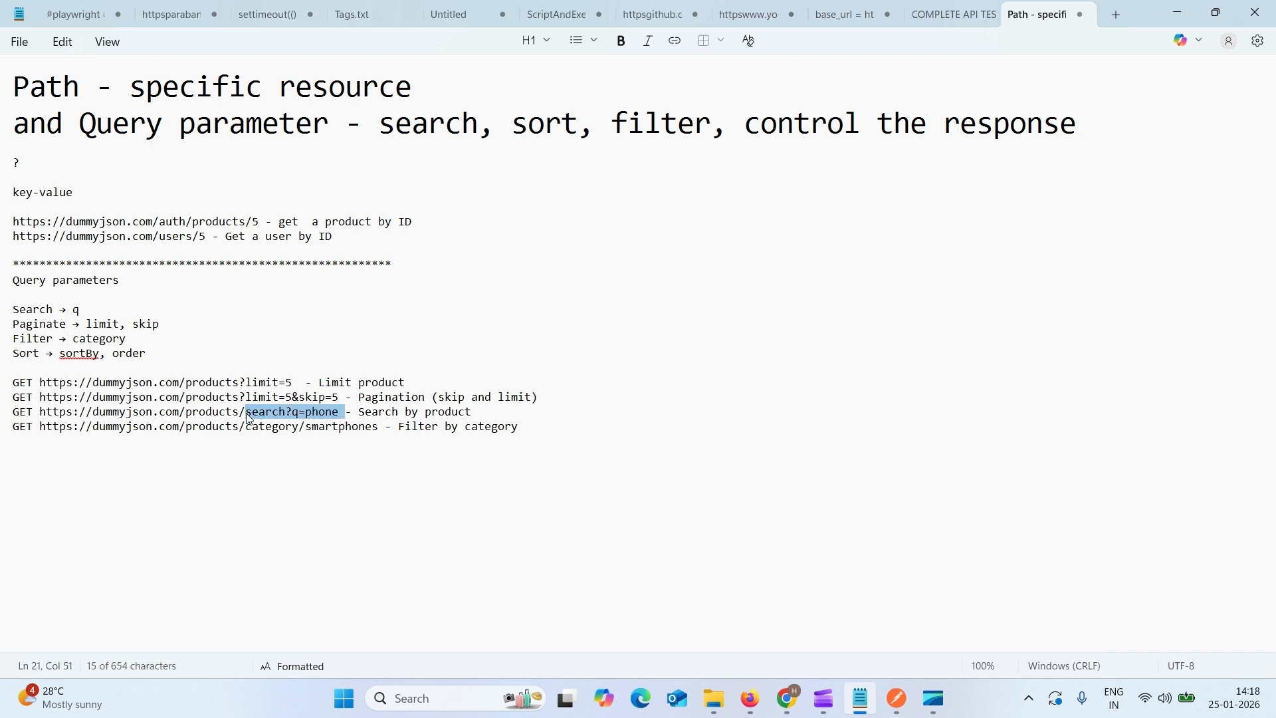
click(883, 699)
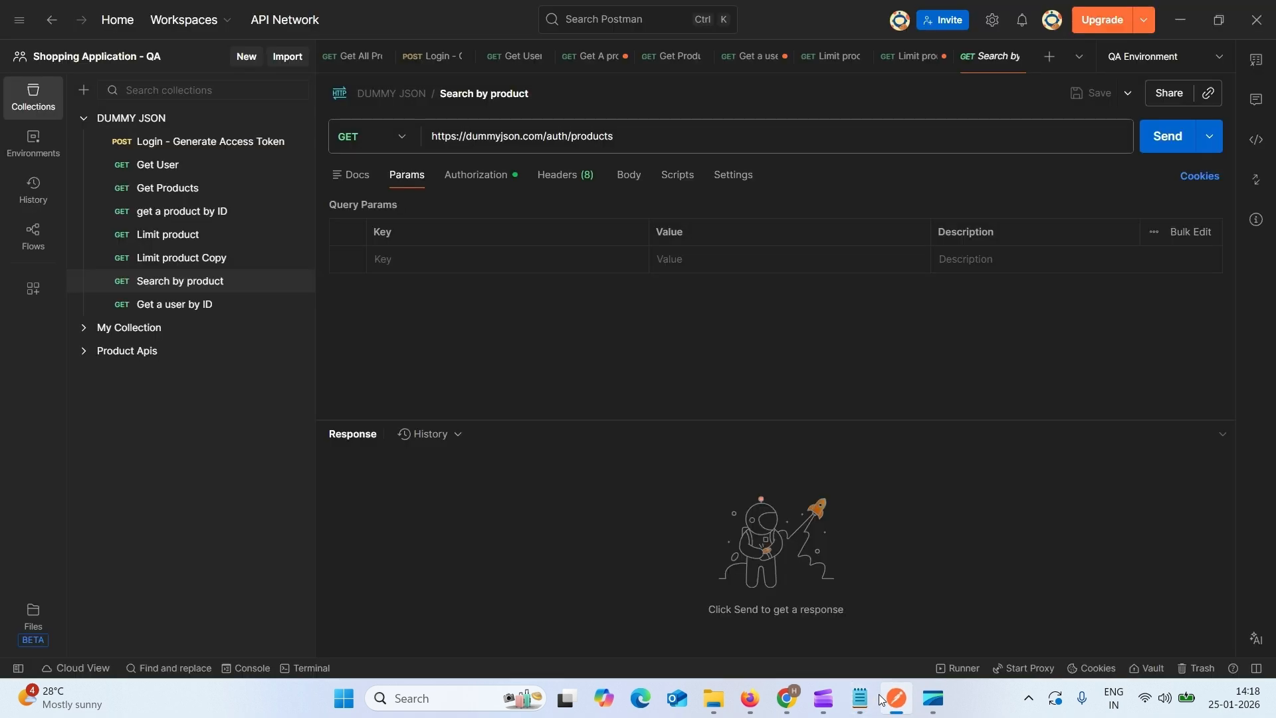
click(678, 139)
text(/)
key(ctrl+v)
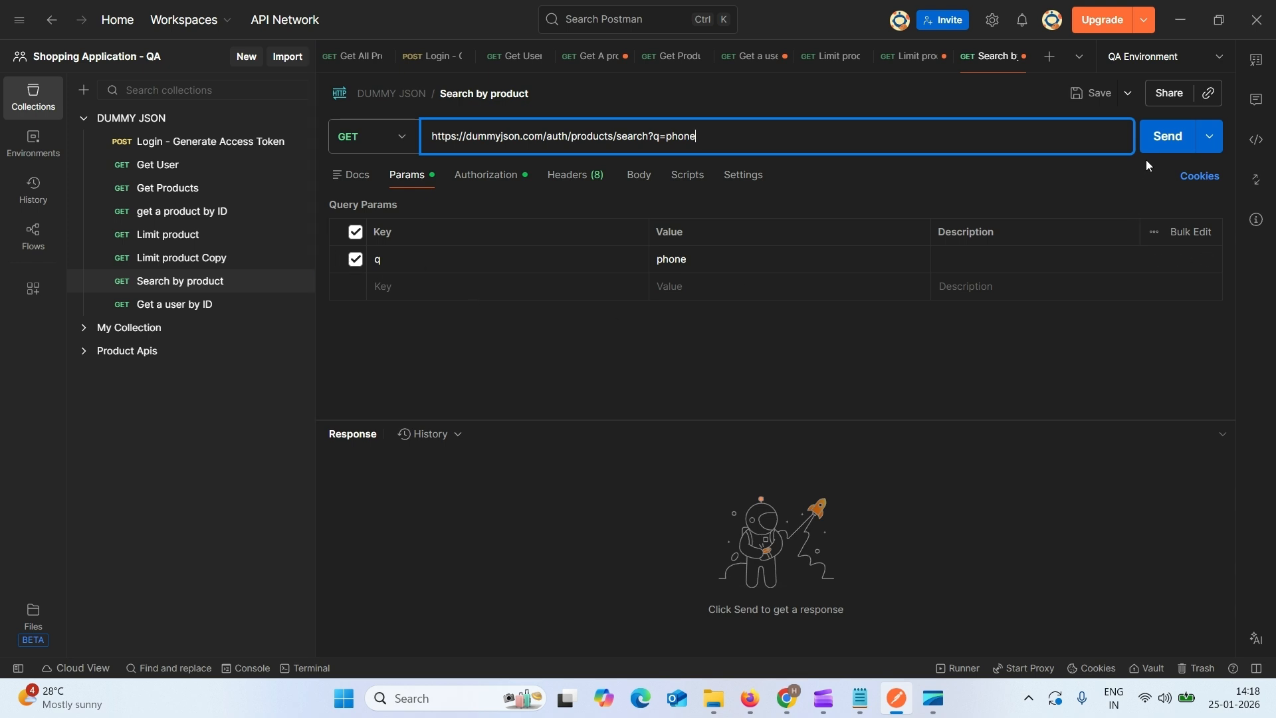
Send the Search by product request with q=phone and read through the first product's details in the response.
click(1151, 140)
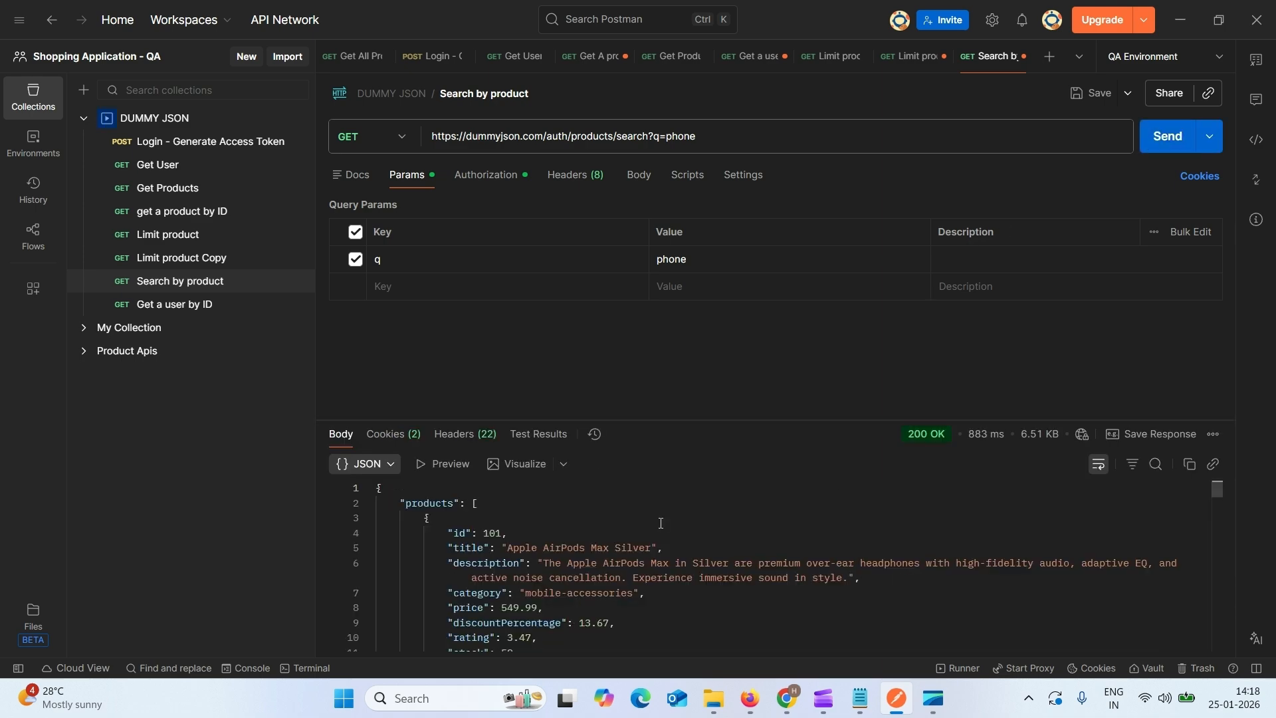
click(615, 597)
key(Down)
key(Down)
key(Down)
key(Down)
key(Down)
key(Down)
key(Down)
key(Down)
key(Down)
key(Down)
key(Down)
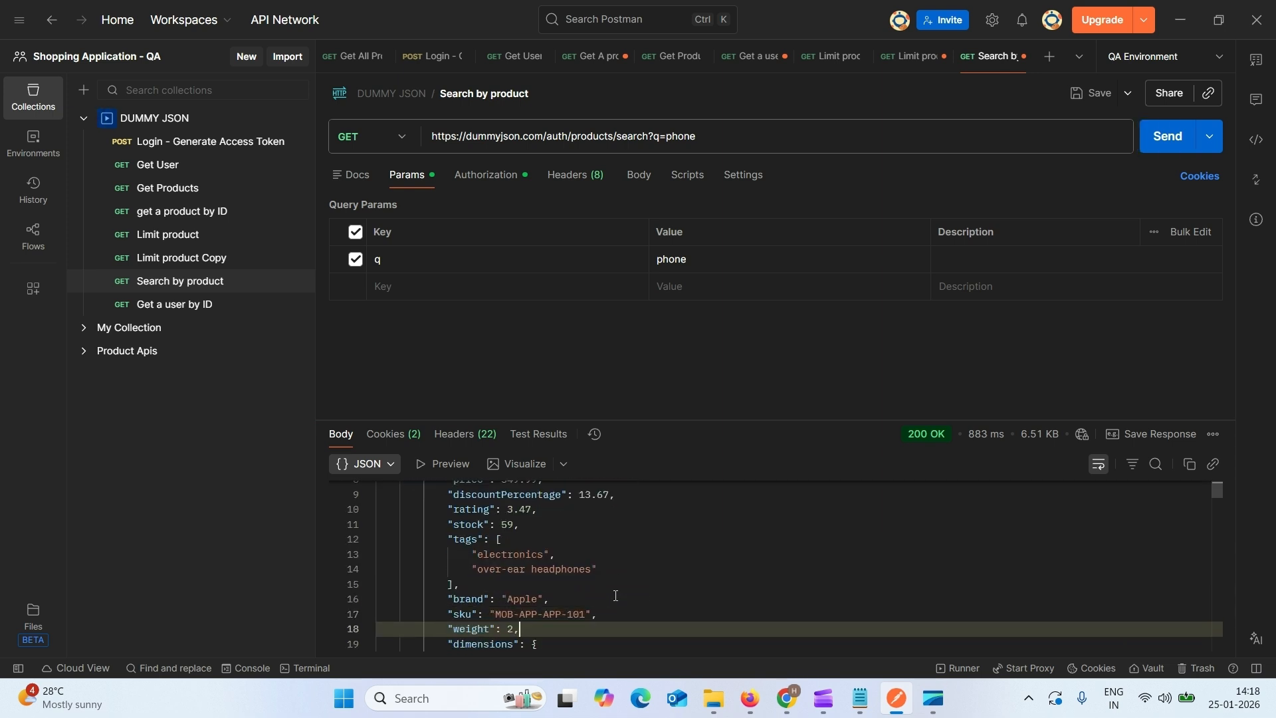
key(Down)
key(Down)
key(Down)
key(Down)
key(Down)
key(Down)
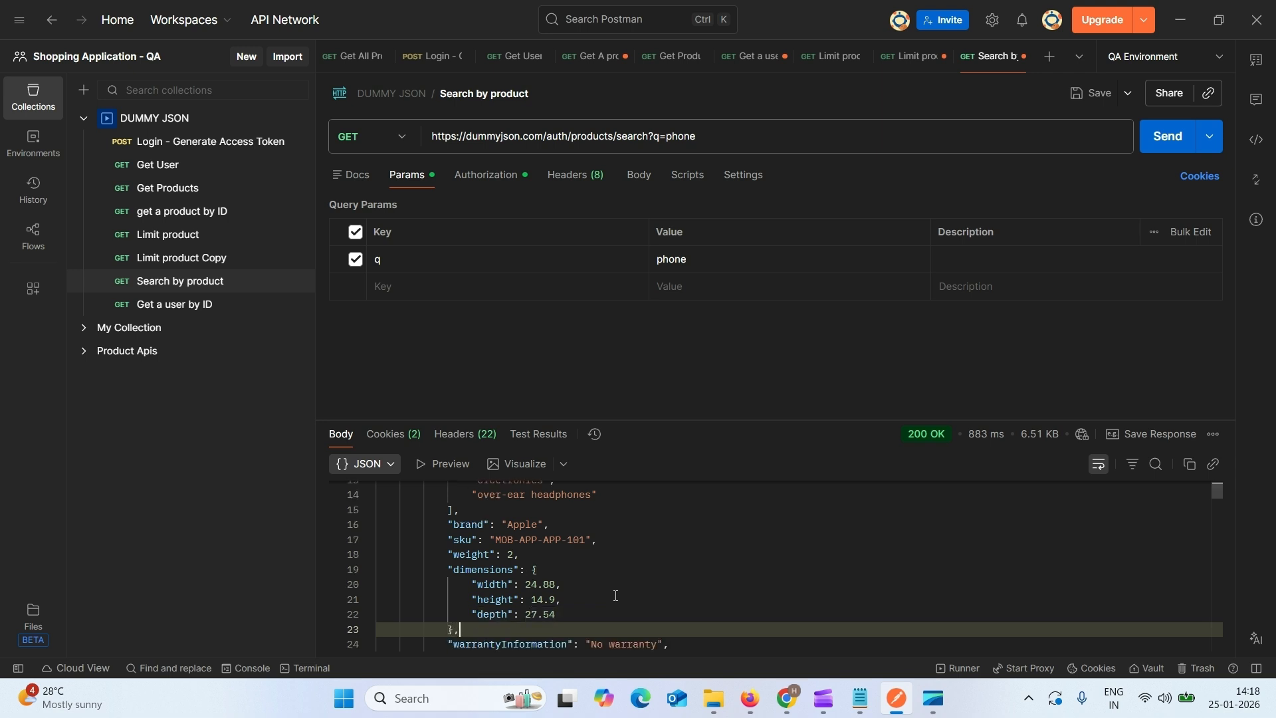
key(Down)
key(Down)
key(Down)
key(Down)
key(Down)
key(Down)
key(Down)
key(Down)
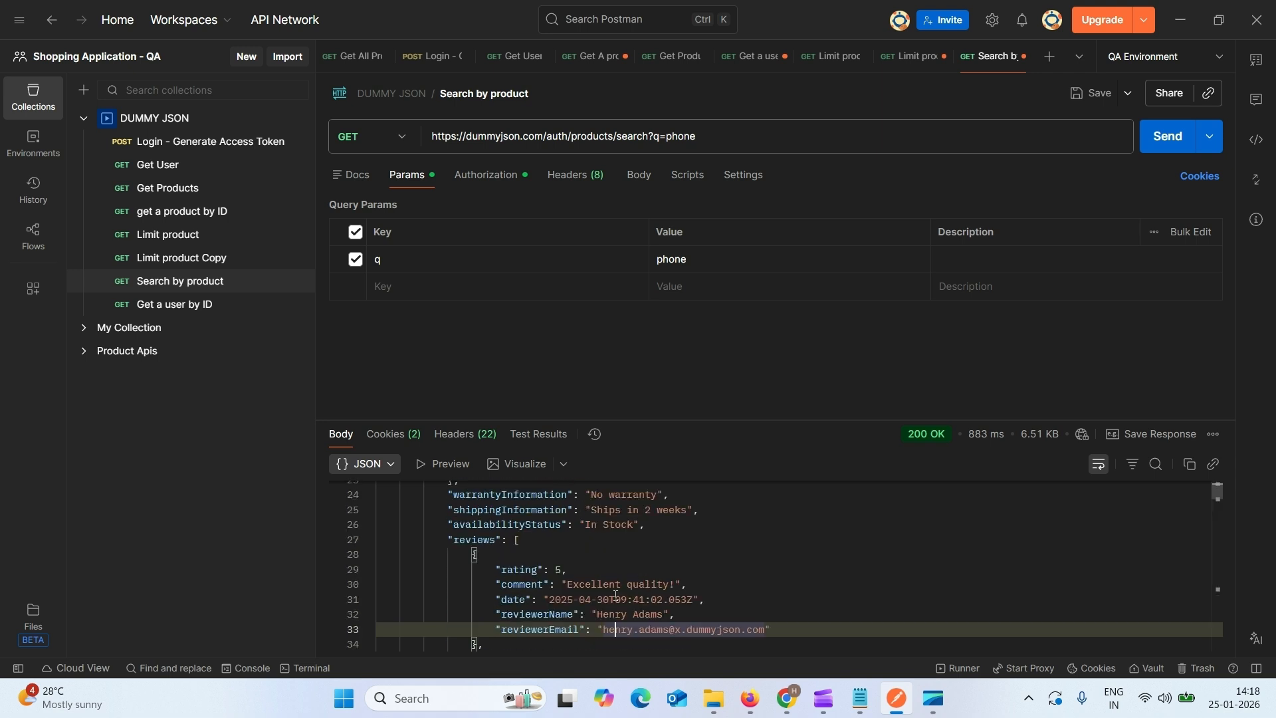
key(Down)
key(Down)
key(Down)
key(Down)
key(Down)
key(Down)
key(Down)
key(Down)
key(Down)
key(Down)
key(Down)
key(Down)
key(Down)
key(Down)
key(Down)
key(Down)
key(Down)
key(Down)
key(Down)
key(Down)
key(Down)
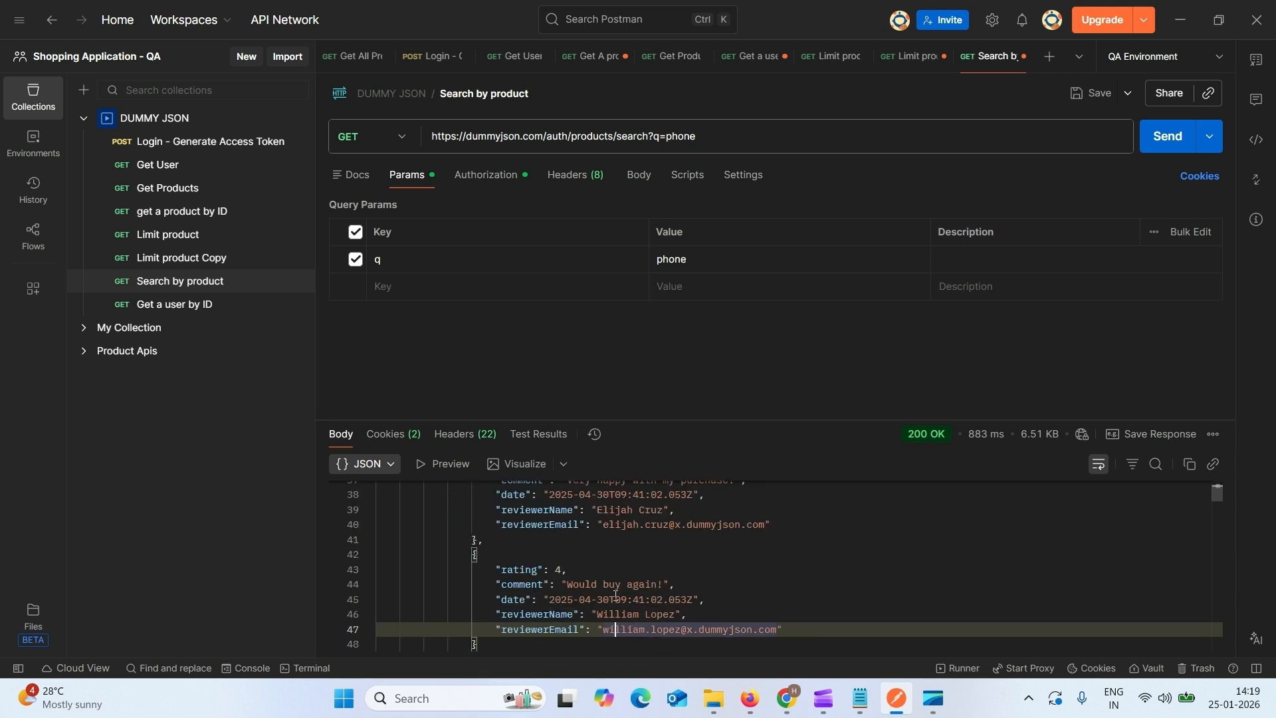
key(Down)
key(Up)
key(Up)
key(Up)
key(Up)
key(Up)
key(Up)
key(Up)
key(Up)
key(Up)
key(Up)
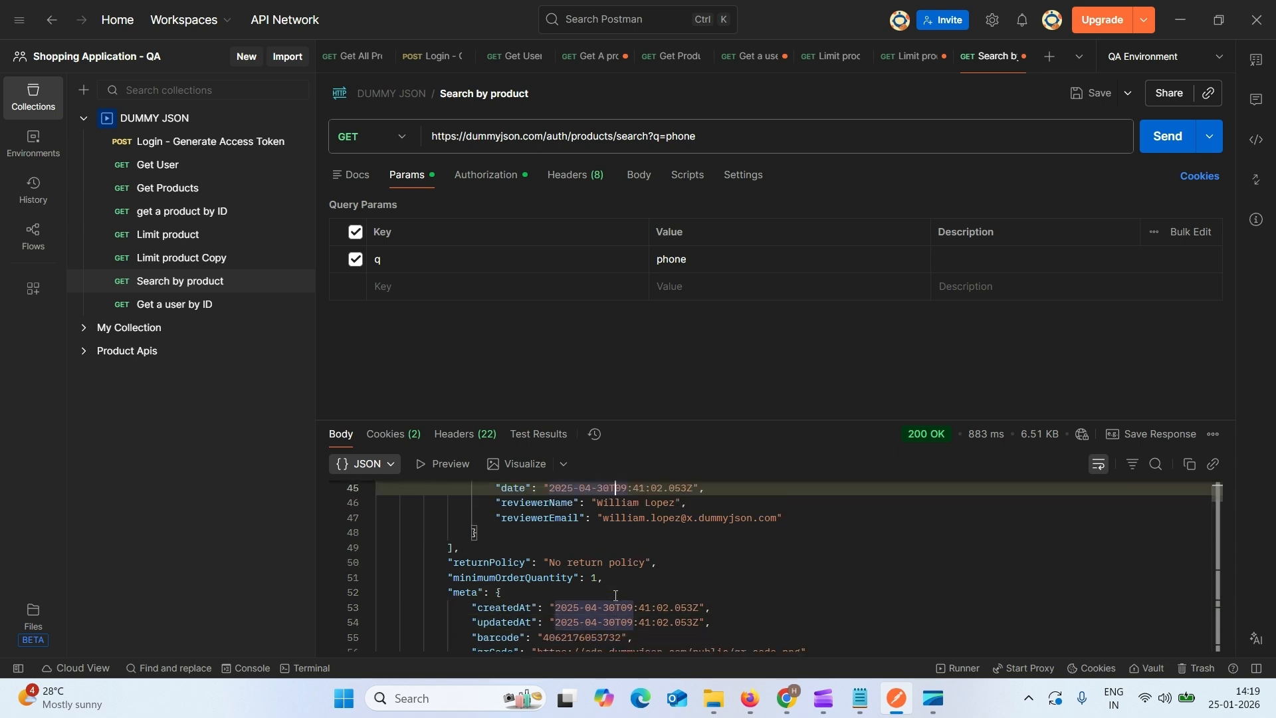
Search the response body for "phone" and step through the matches.
key(ctrl+f)
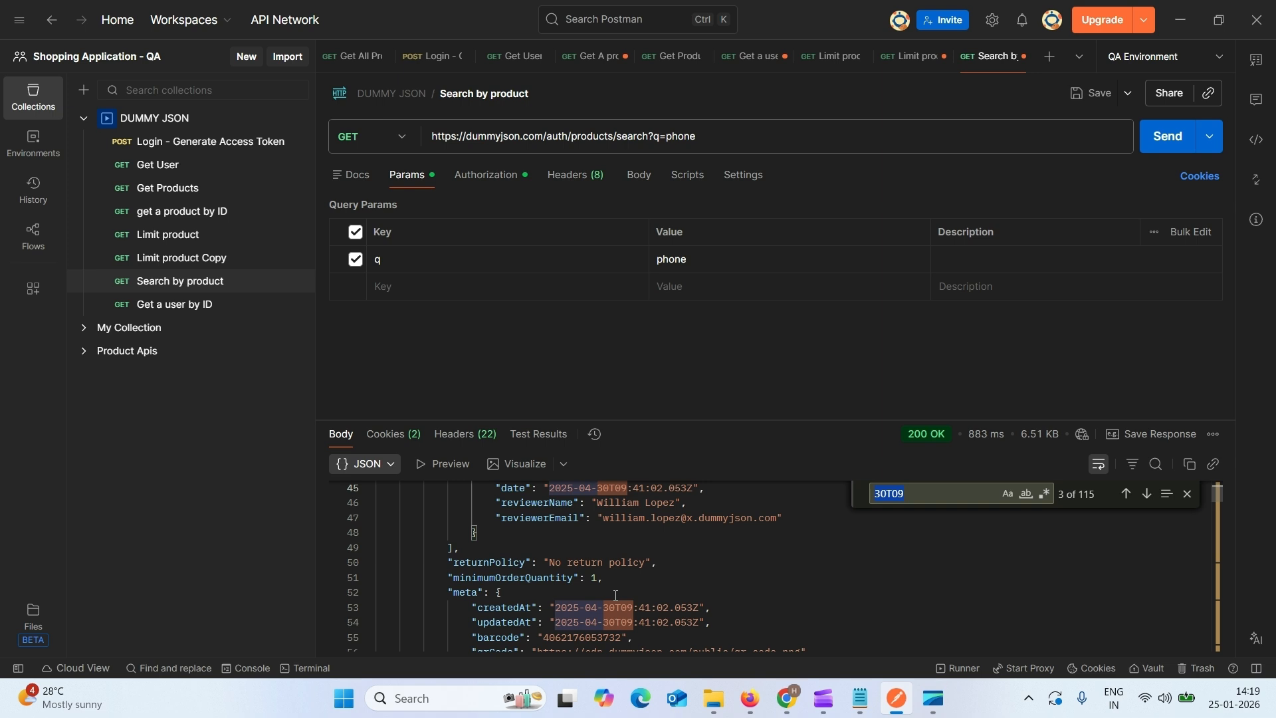
text(pho)
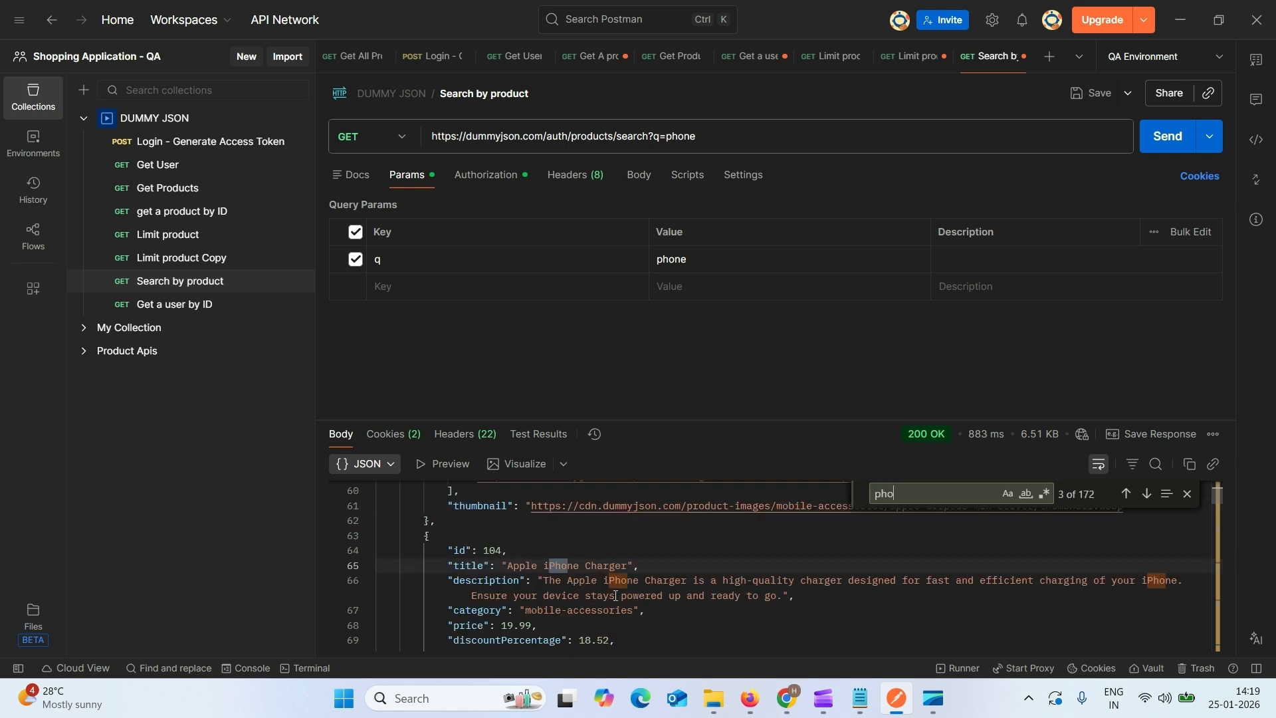
text(ne)
key(Return)
key(Return)
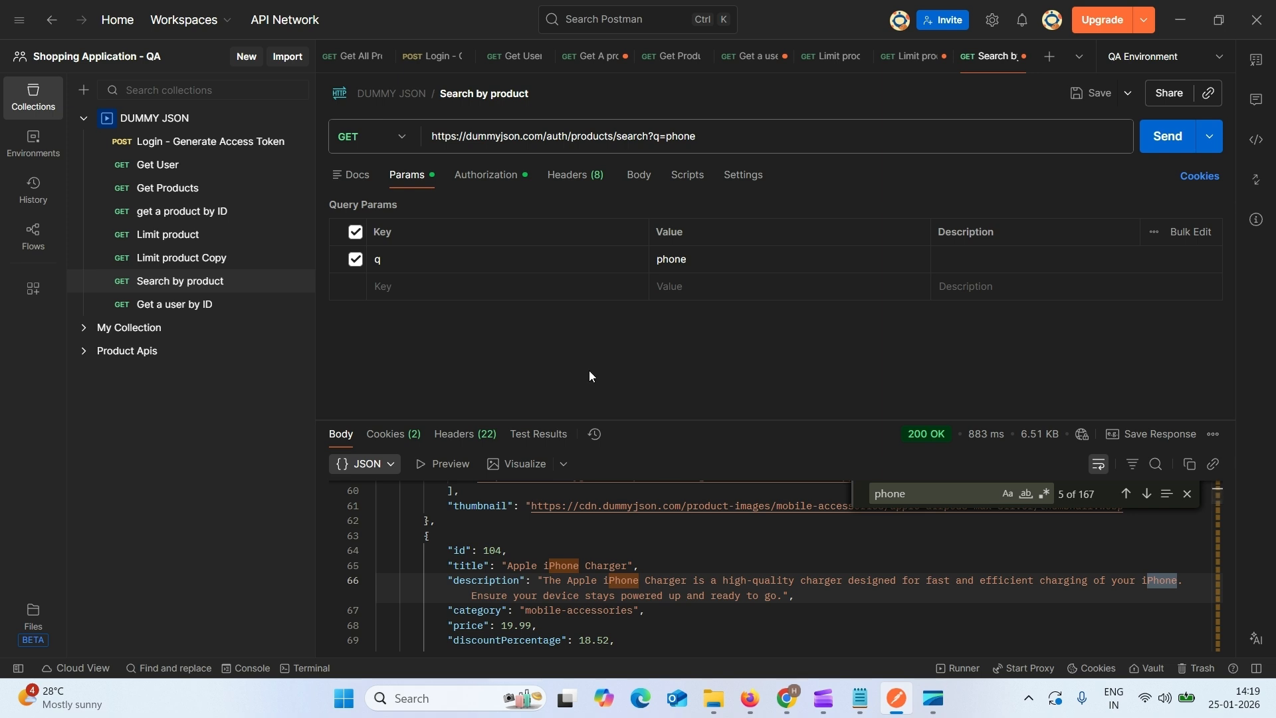
Go to the start of the Get Products response and select the word "Mascara" in the first product's title.
click(167, 190)
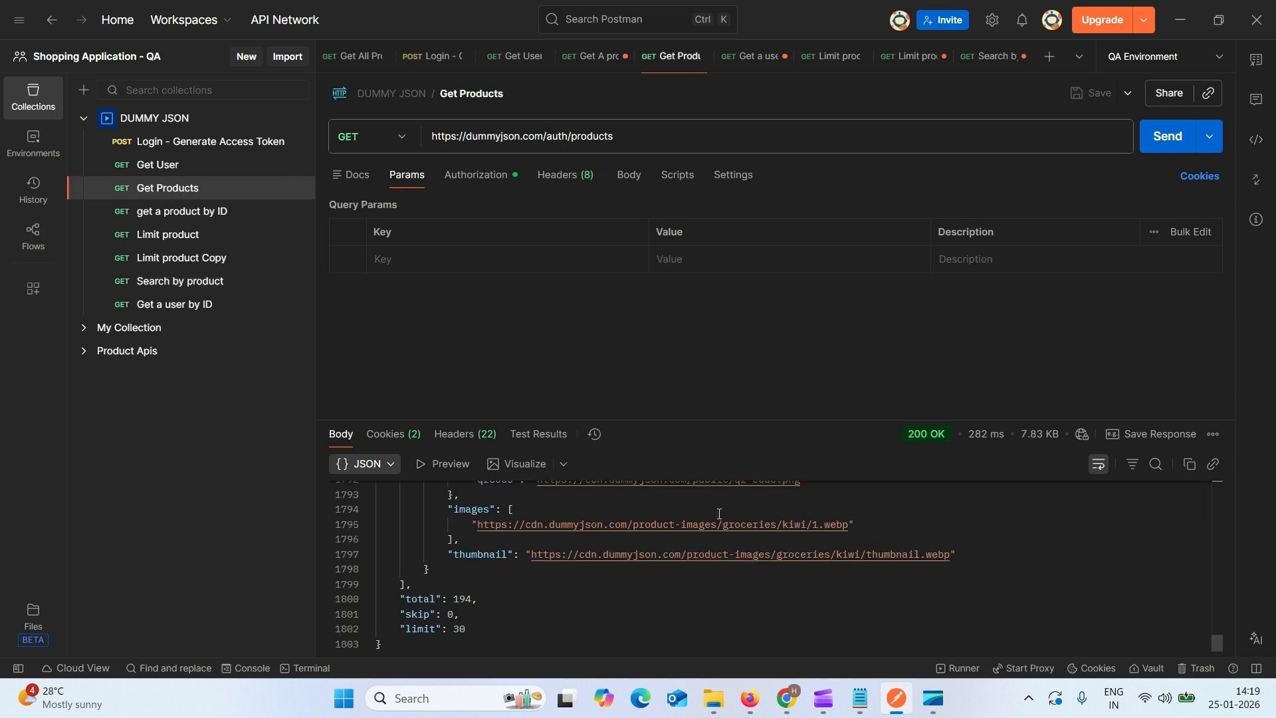
drag(1217, 648, 1202, 482)
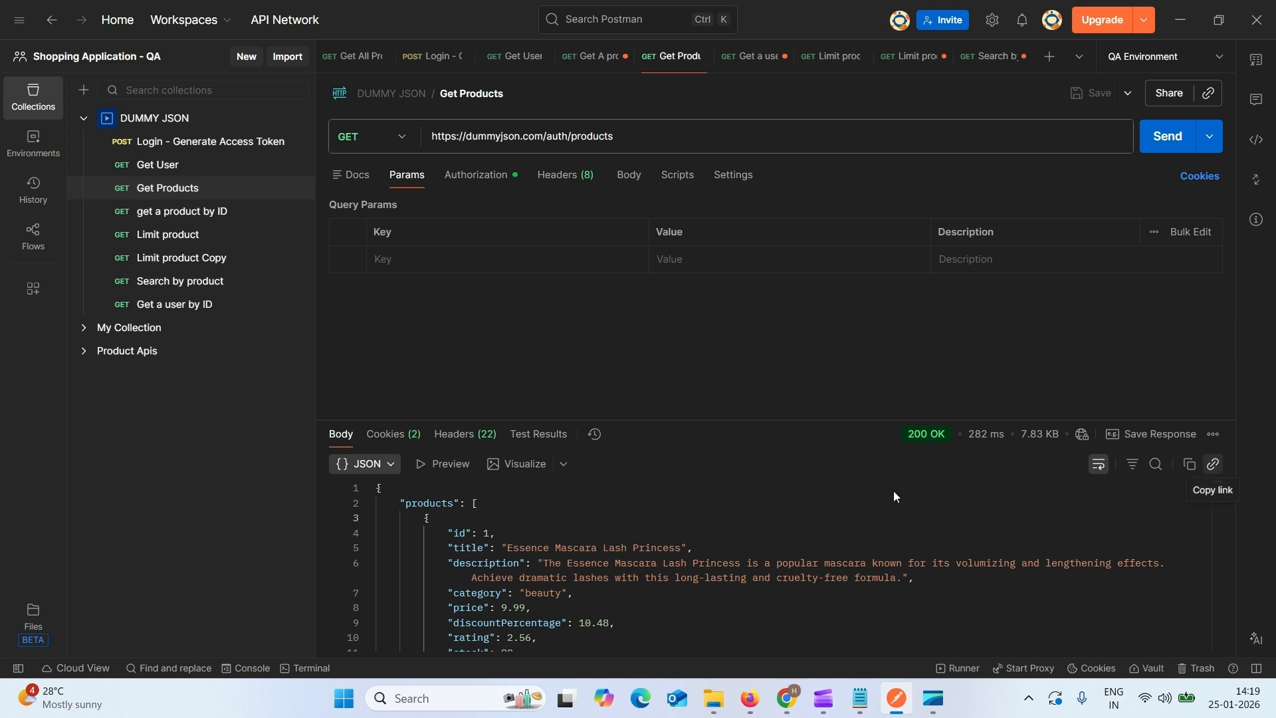
double_click(568, 547)
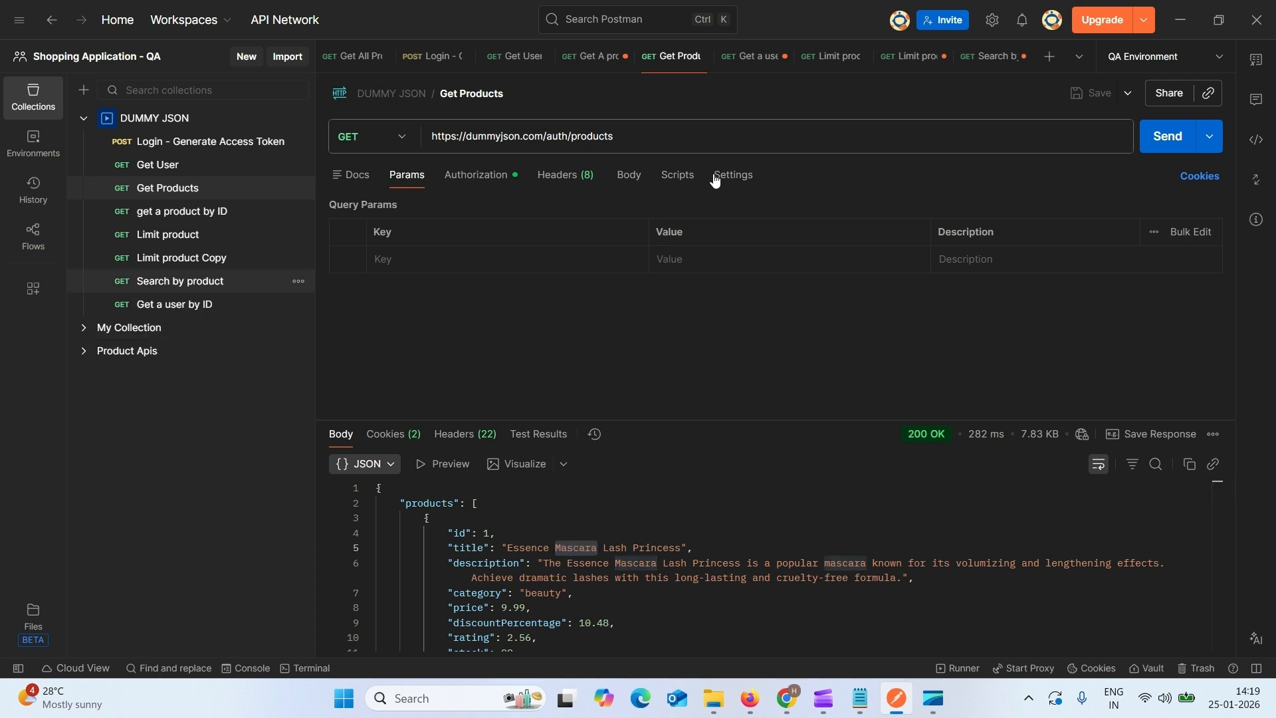
Set the q parameter of the Search by product request to Mascara and send the request.
click(696, 265)
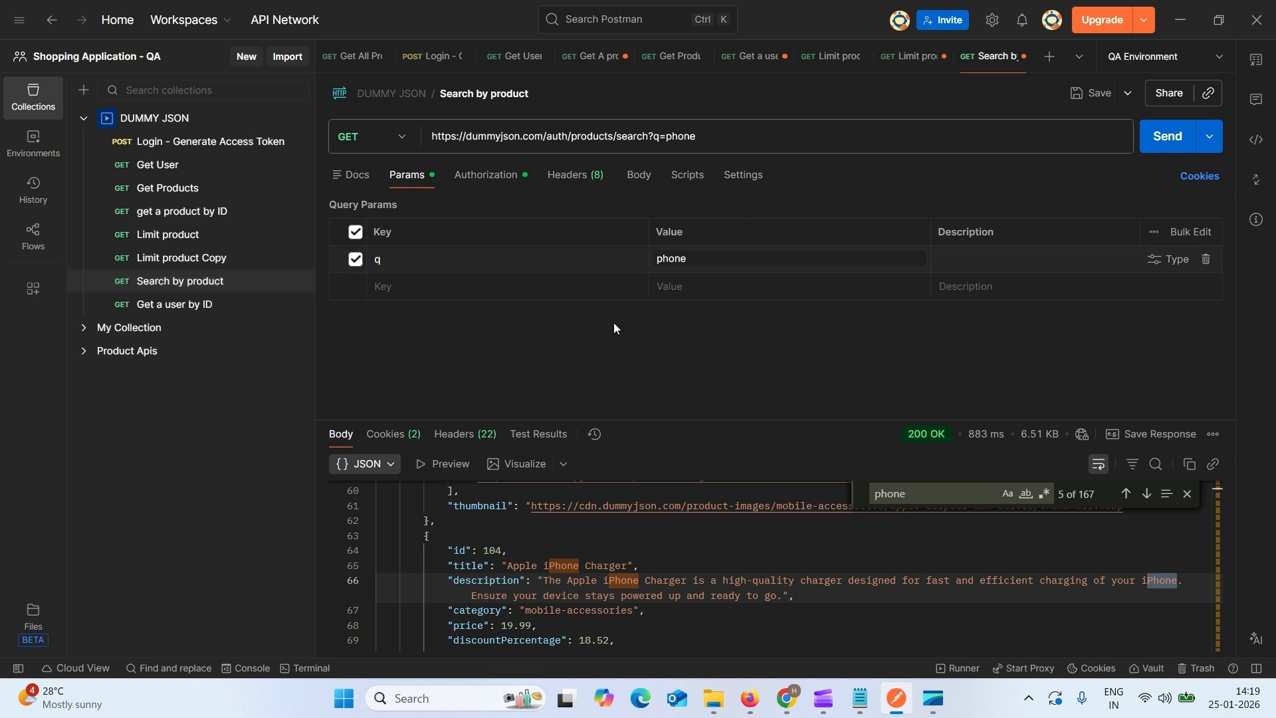
key(ctrl+a)
key(BackSpace)
text(Mascara)
click(1164, 140)
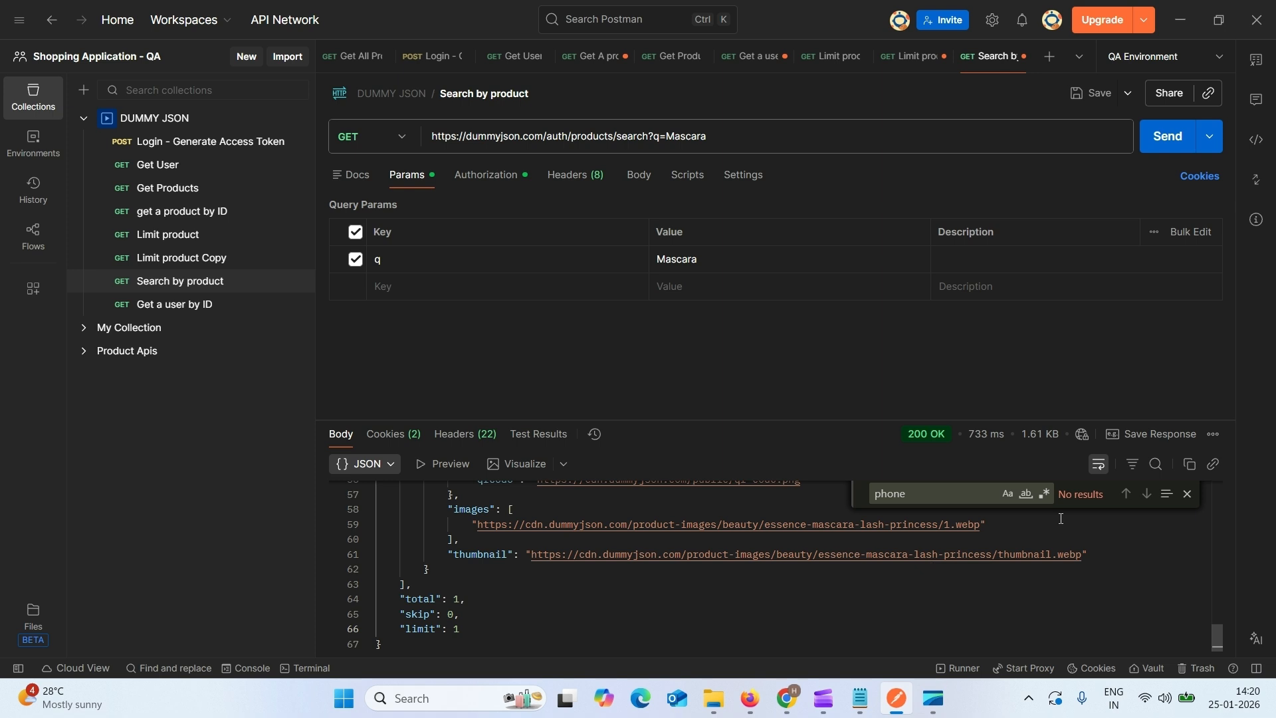
Close the text search in the response body and return to the first product of the Mascara response.
click(1186, 496)
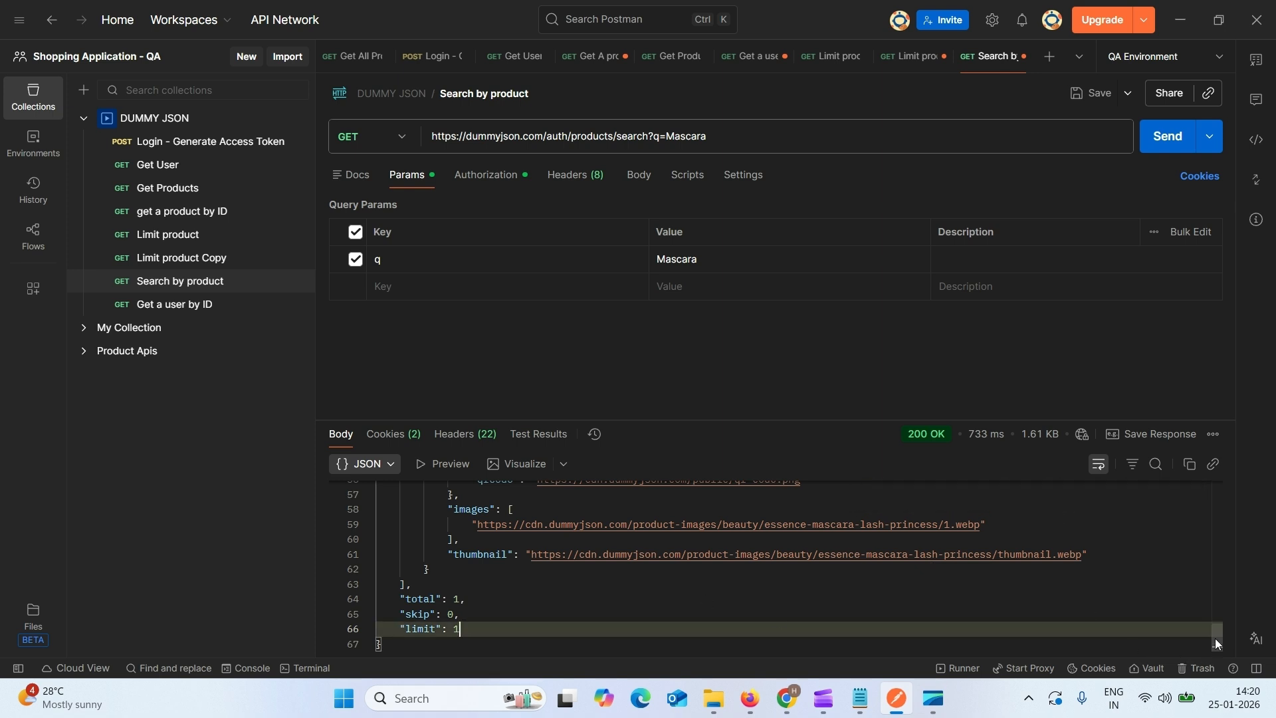
scroll(1203, 552, up, 10)
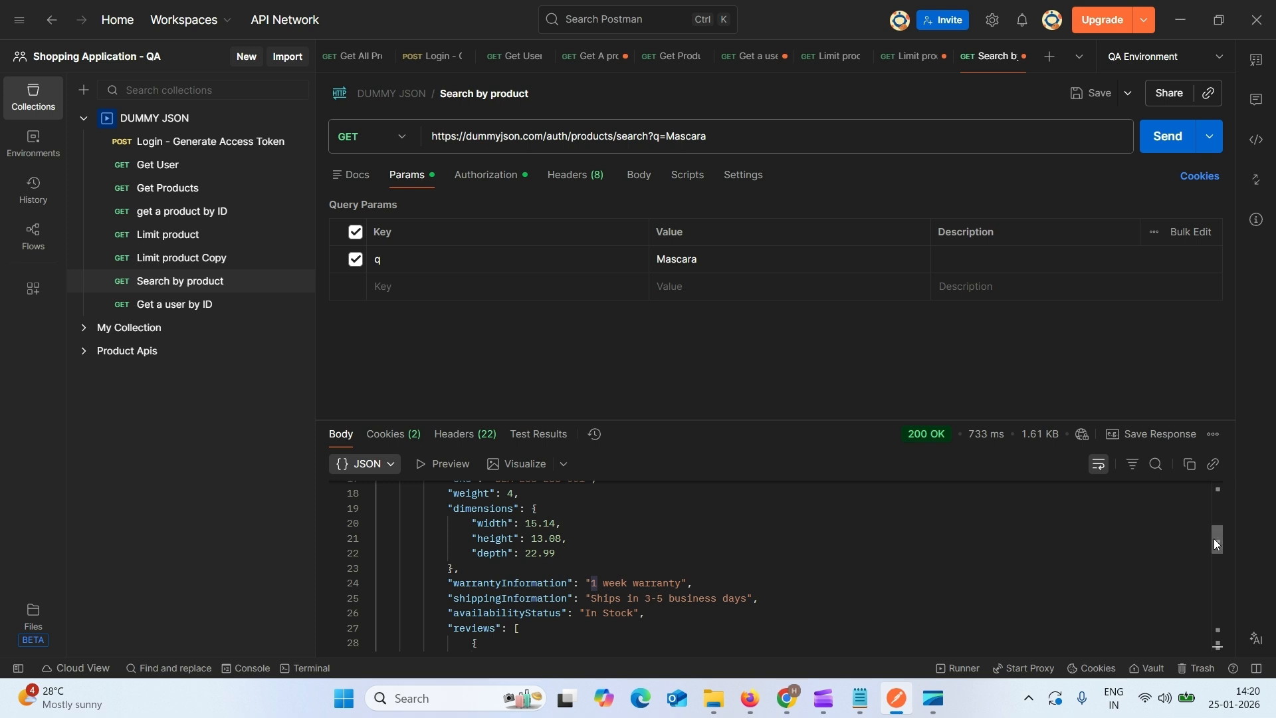
drag(1216, 542, 1219, 484)
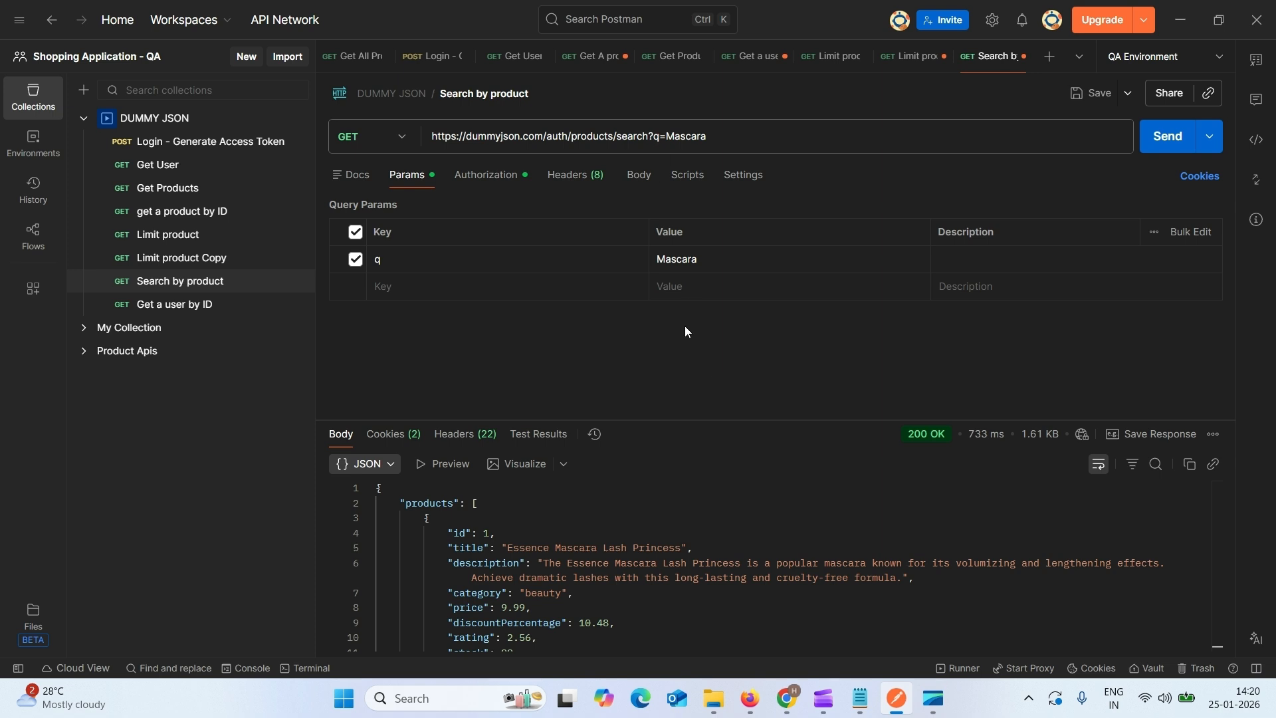
Switch to the Notepad notes and examine the pagination line, highlighting "skip and limit)" and the skip=5 part of its URL.
click(862, 710)
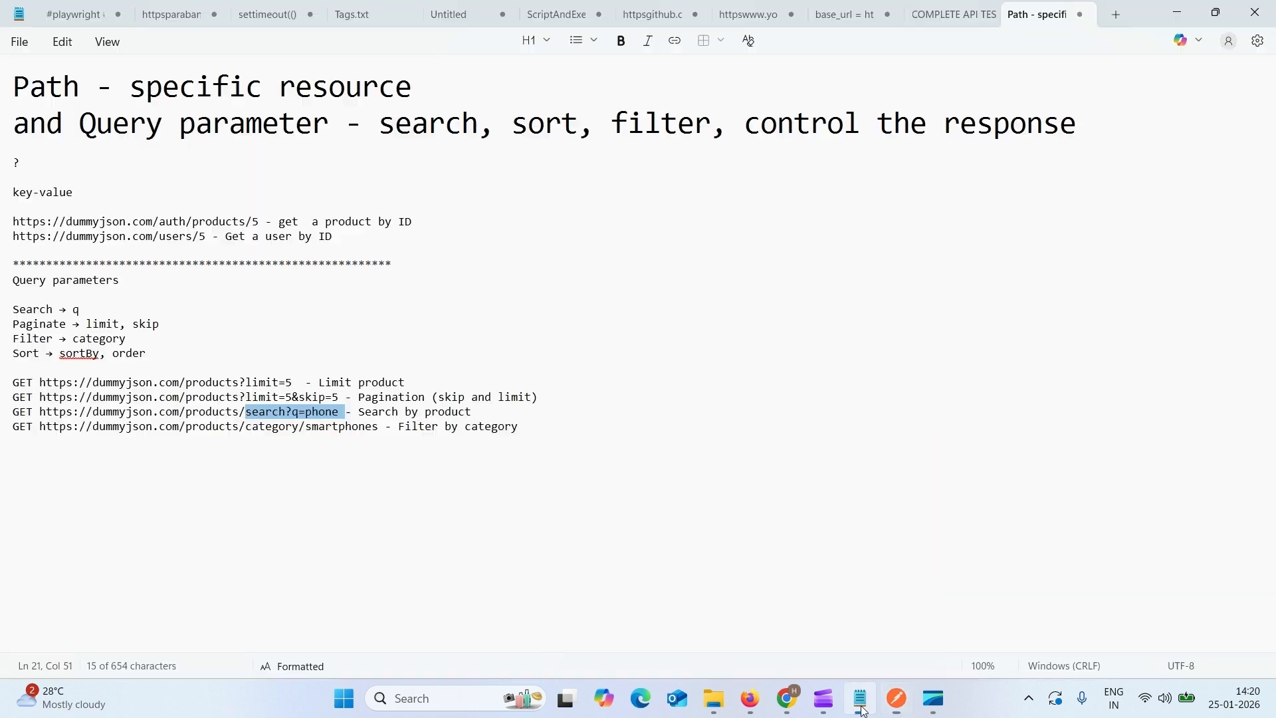
click(594, 376)
click(551, 397)
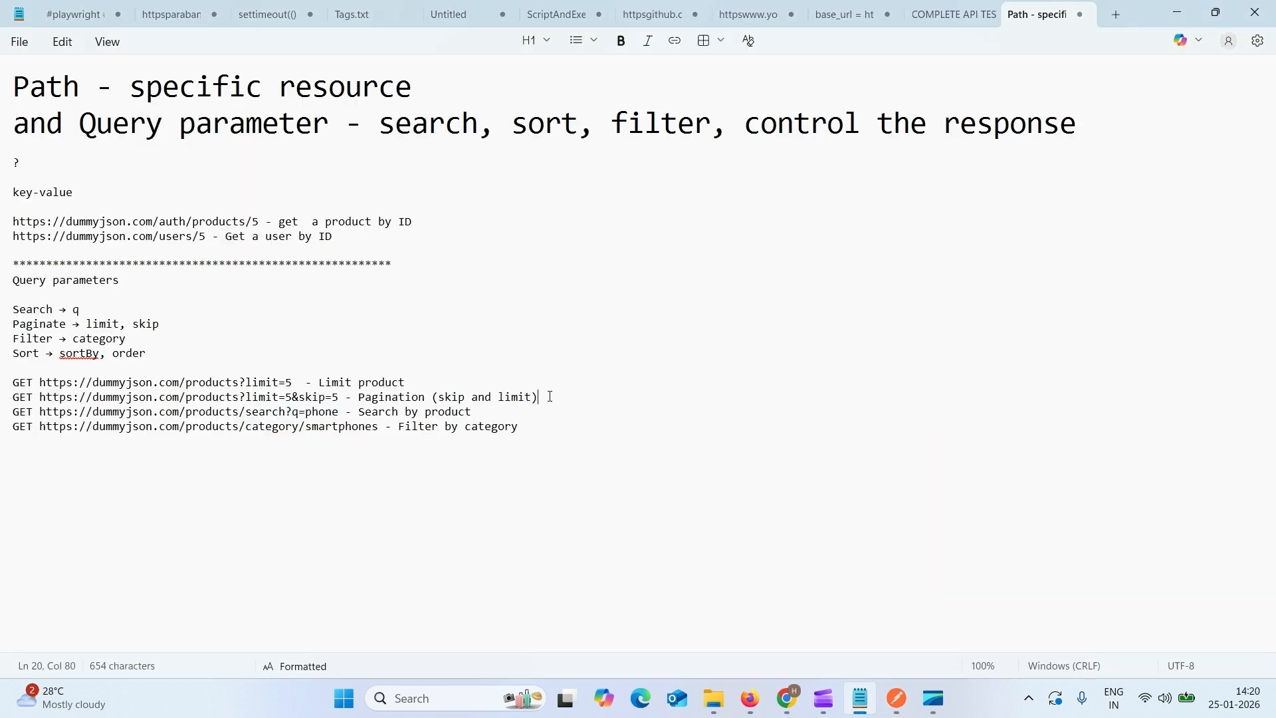
drag(551, 396, 436, 397)
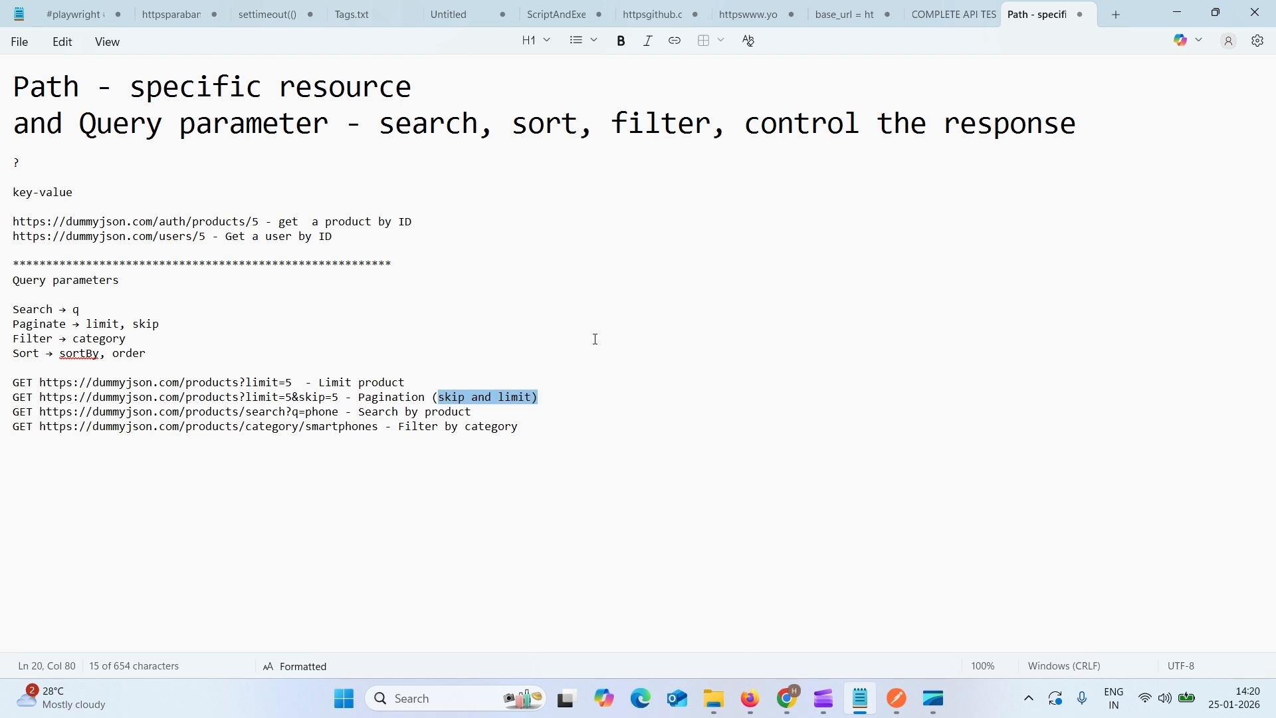
click(450, 391)
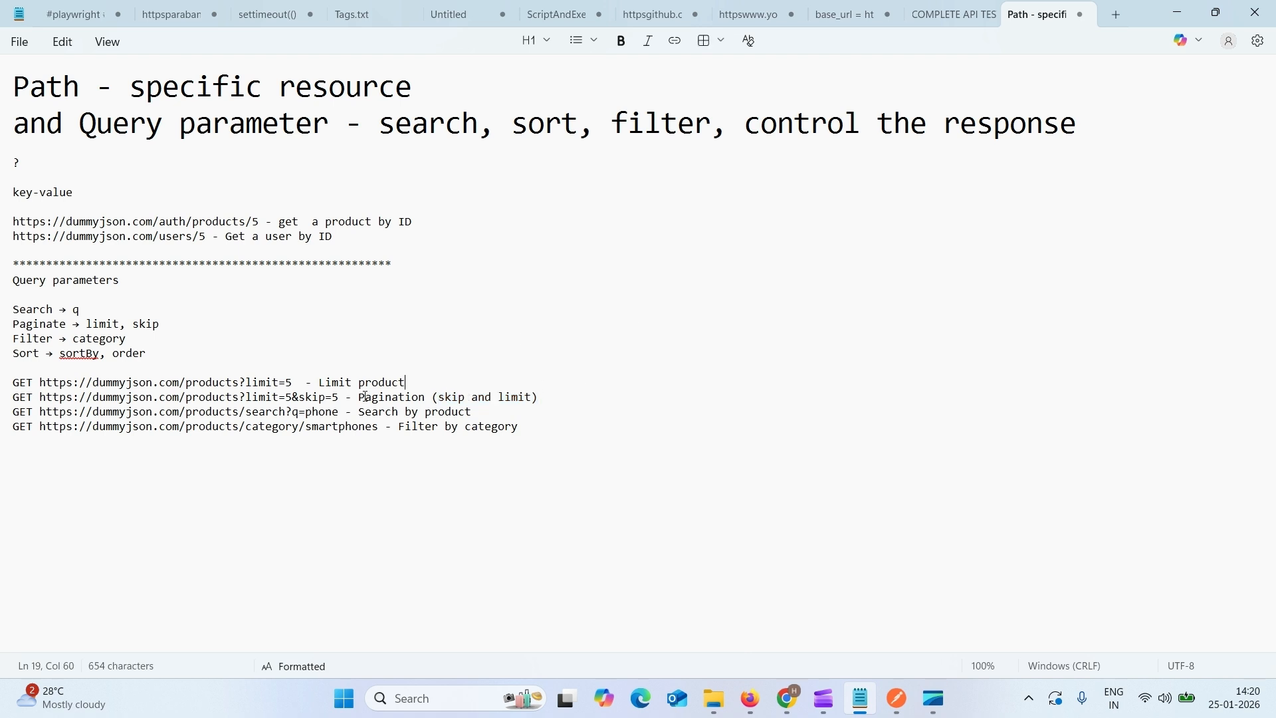
click(293, 398)
click(346, 396)
drag(346, 397, 296, 397)
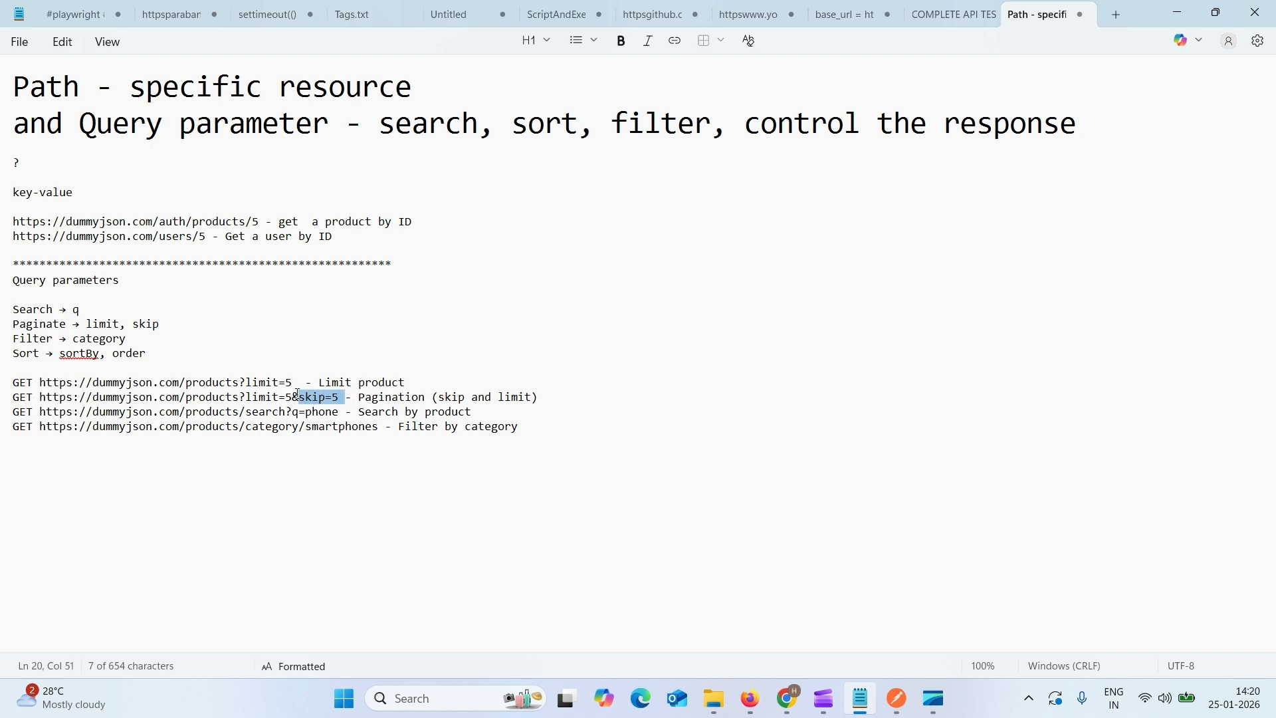
click(728, 353)
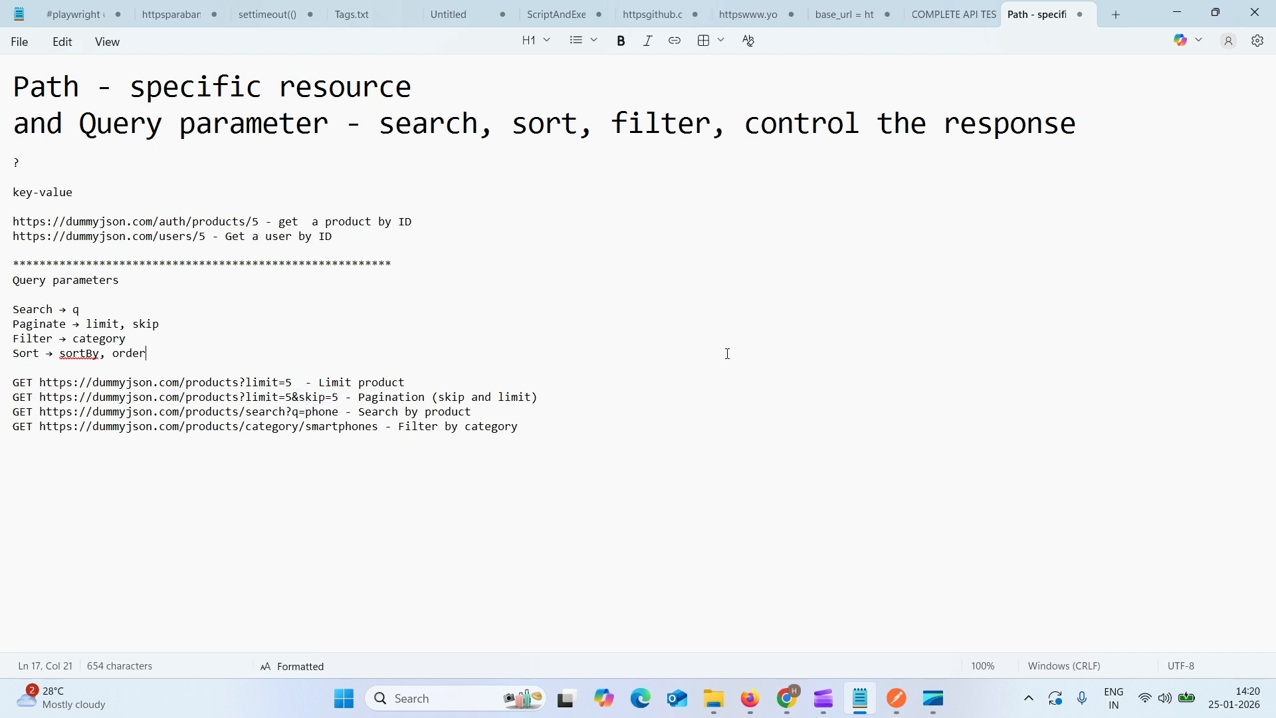
Switch back to Postman and duplicate the Search by product request in the DUMMY JSON collection.
click(897, 706)
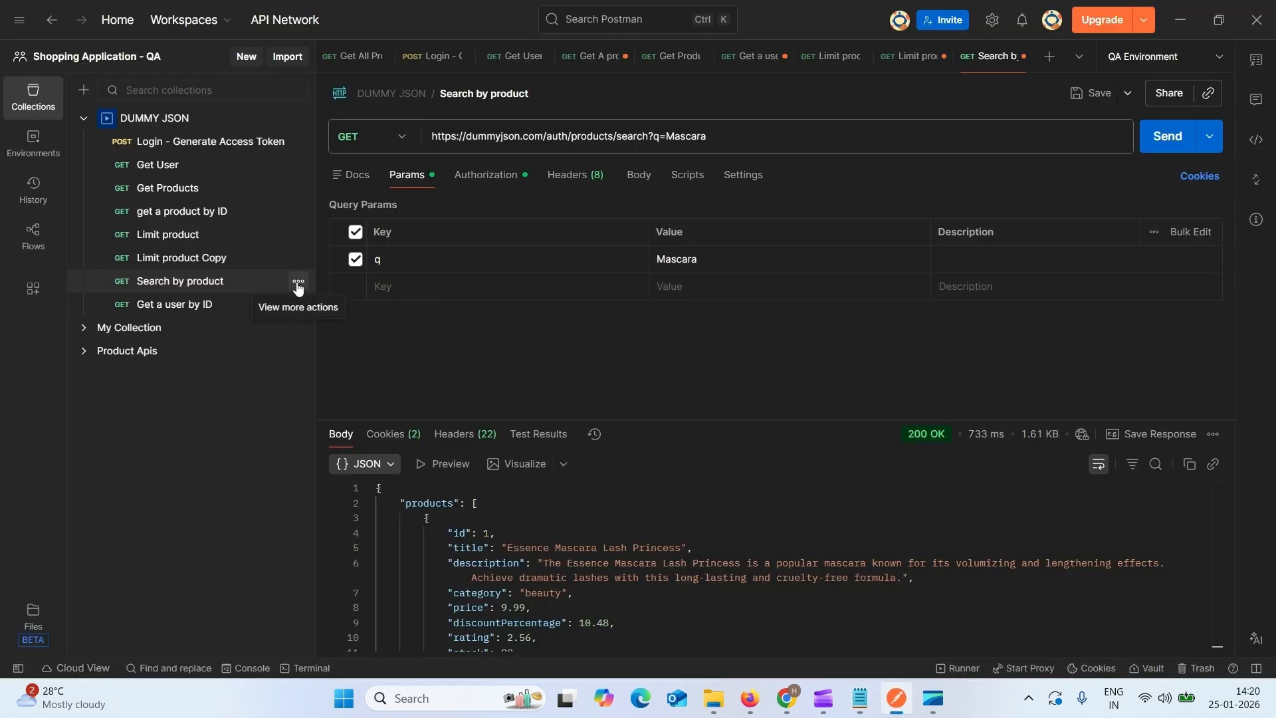
click(298, 284)
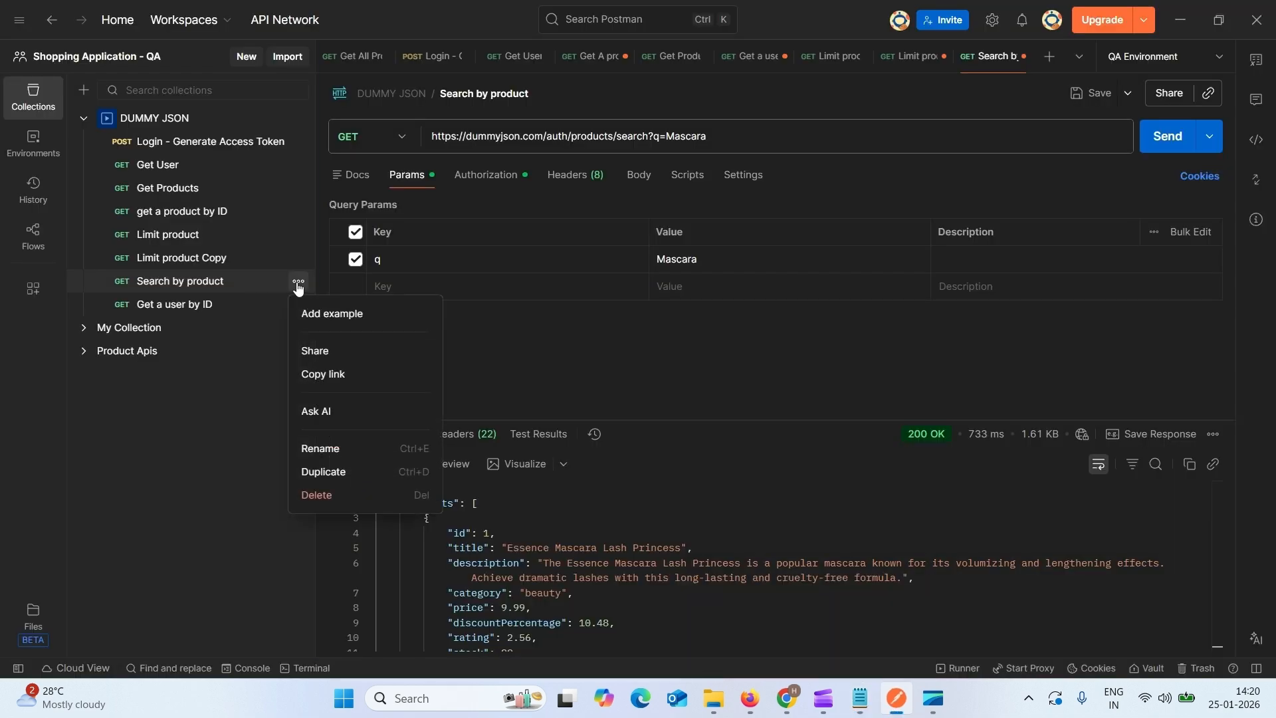
click(325, 473)
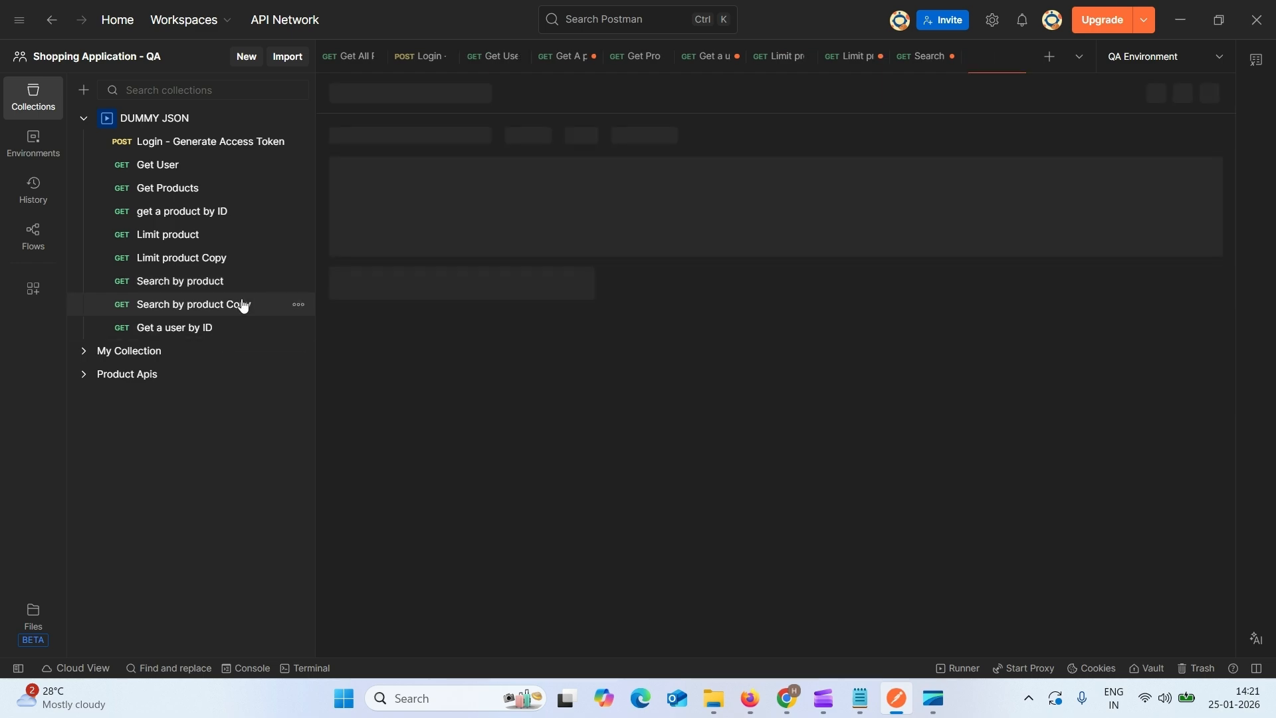
Rename the duplicated request "Pagination (skip and limit)", copying the title from the Notepad notes.
click(861, 698)
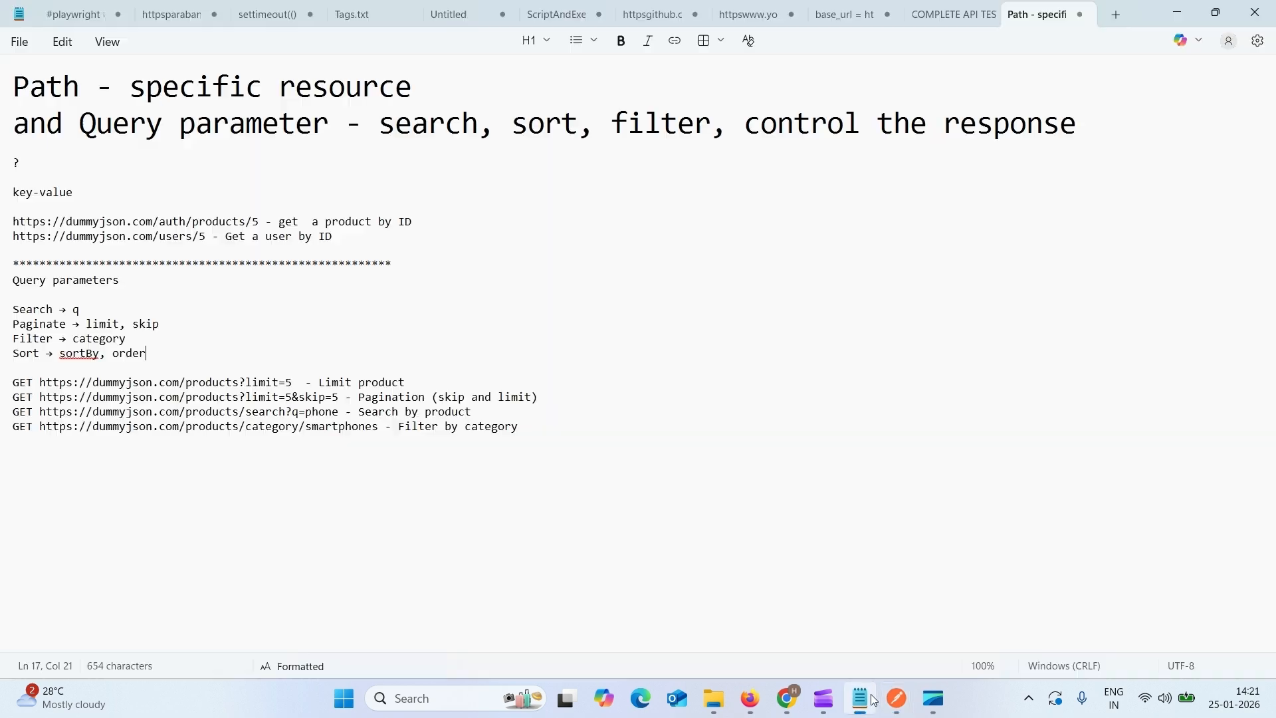
drag(540, 397, 384, 399)
key(ctrl+c)
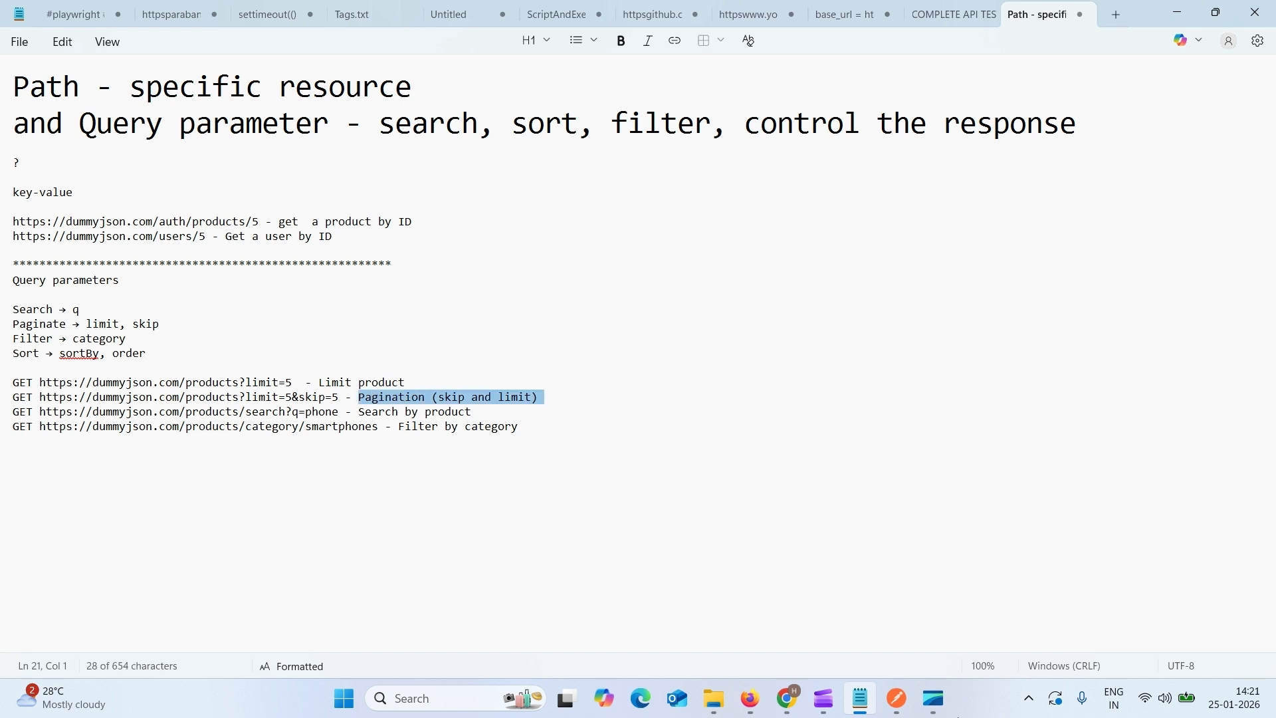
click(901, 715)
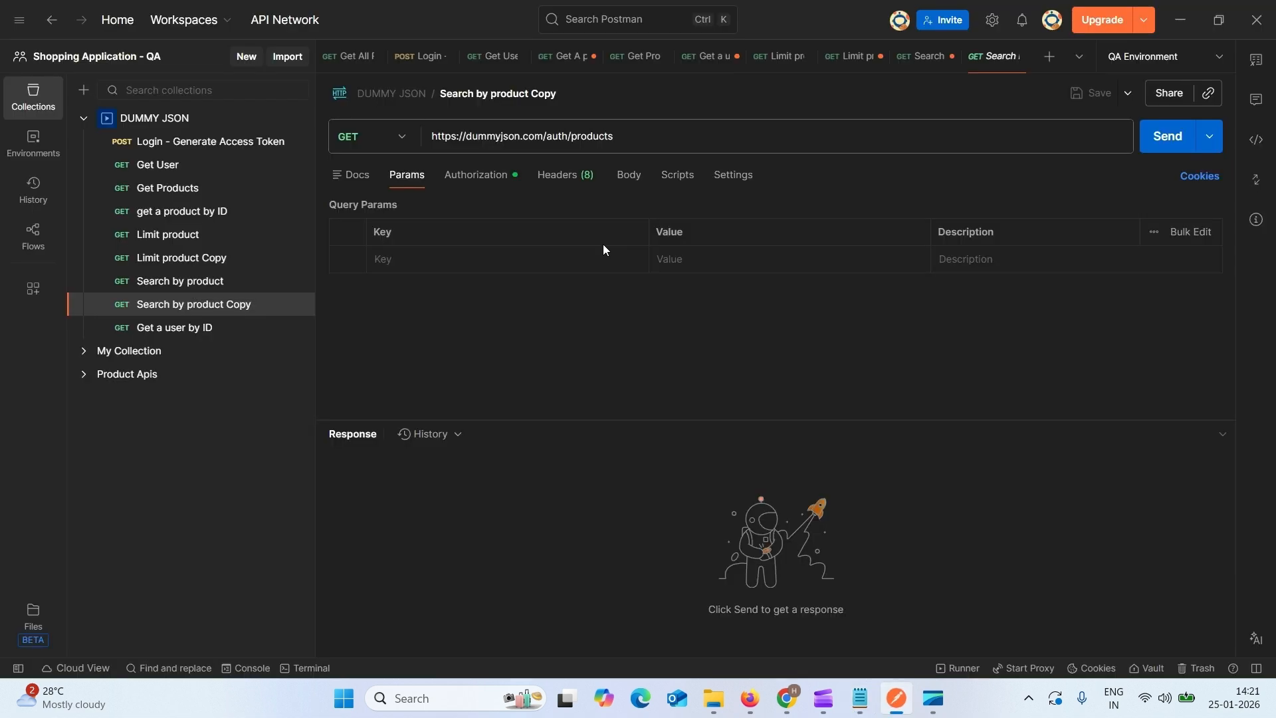
click(489, 93)
key(ctrl+v)
click(682, 333)
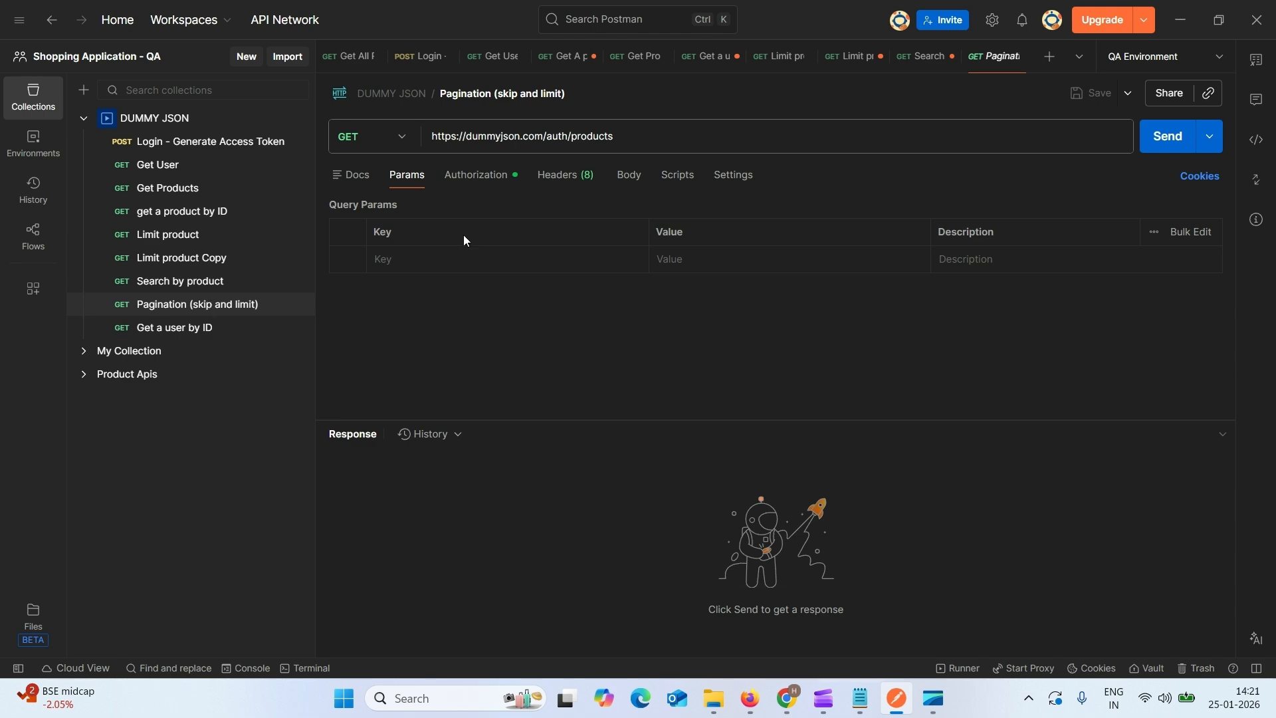
Check the pagination URL in the notes and add a limit query parameter with value 5 to the Pagination request.
click(860, 698)
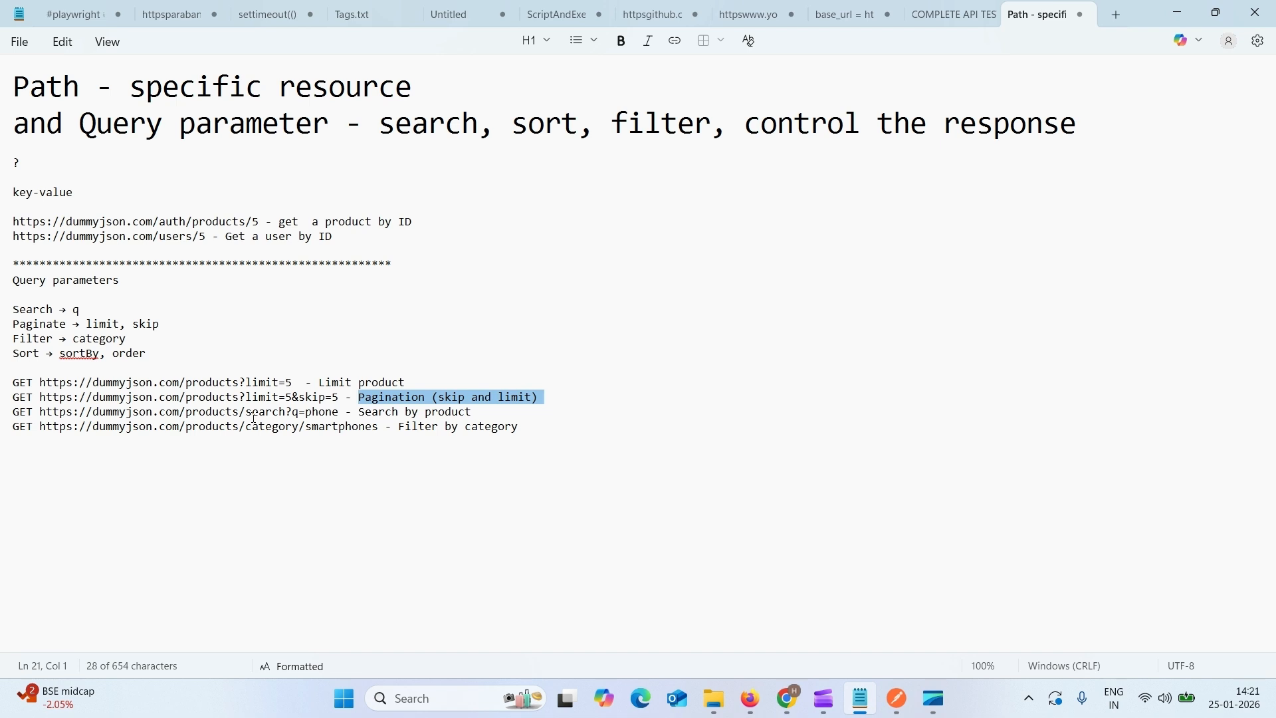
click(897, 698)
click(396, 262)
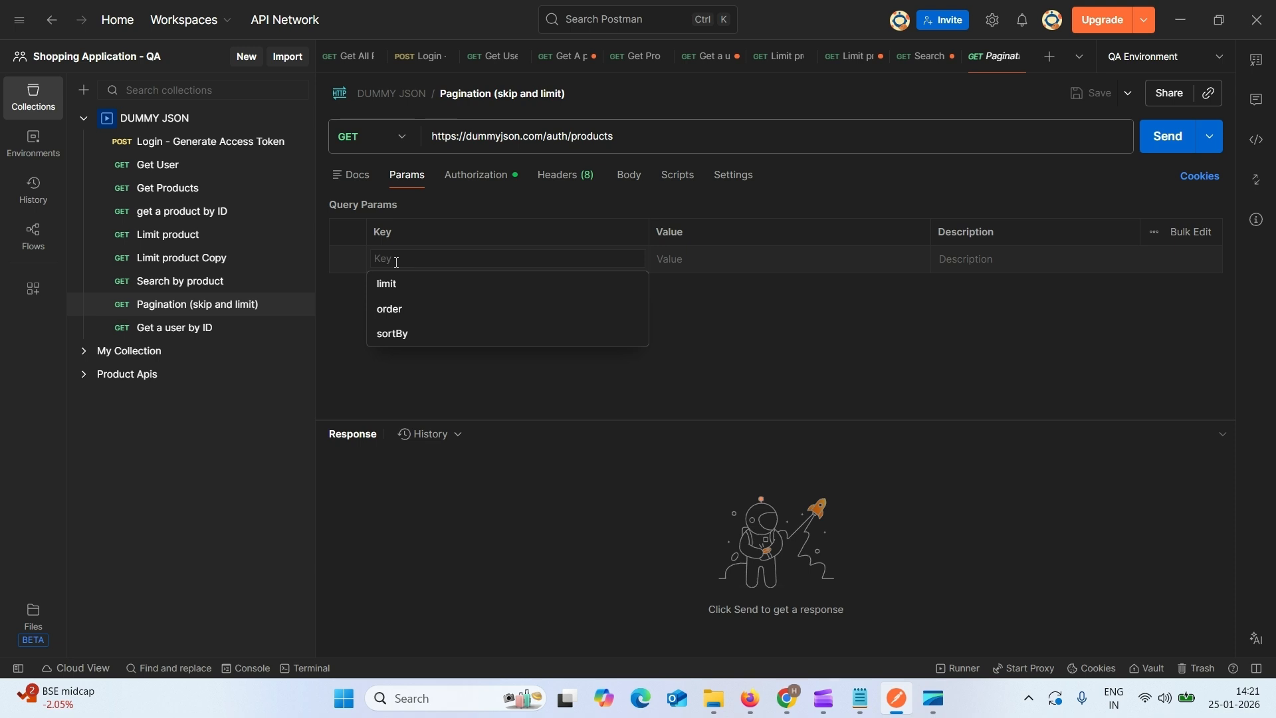
text(oli)
click(396, 257)
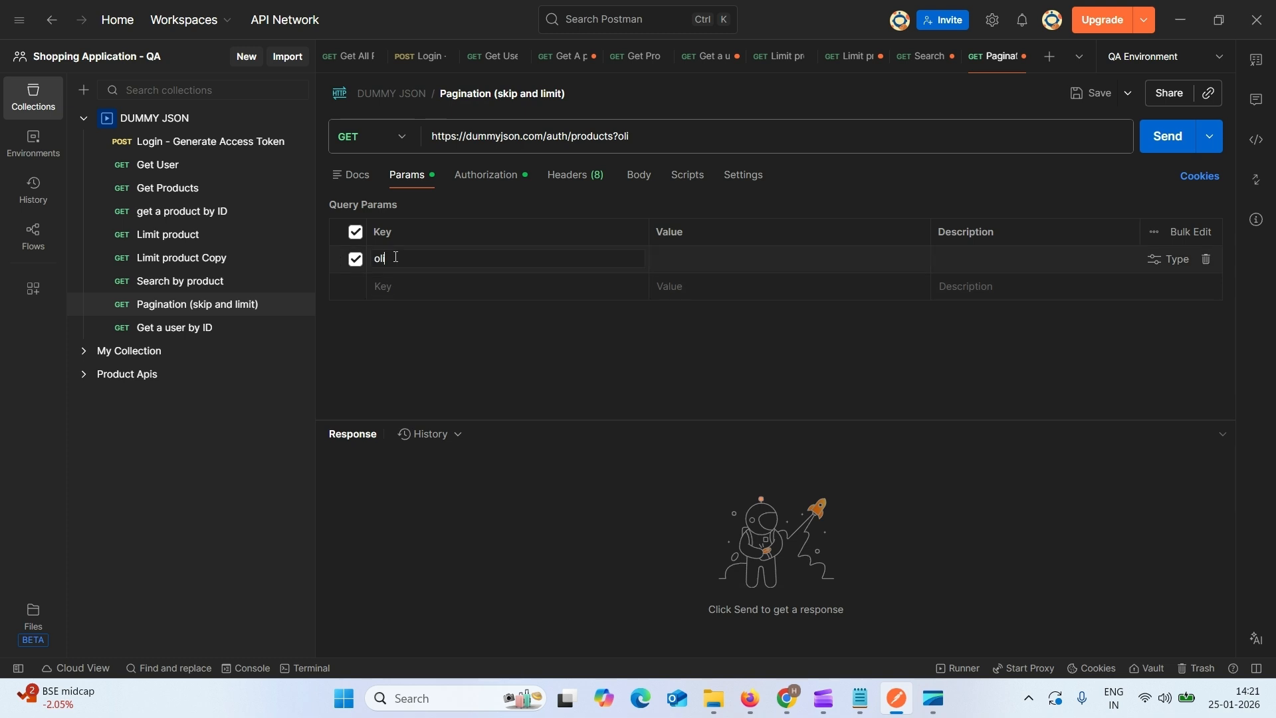
key(BackSpace)
key(BackSpace)
key(BackSpace)
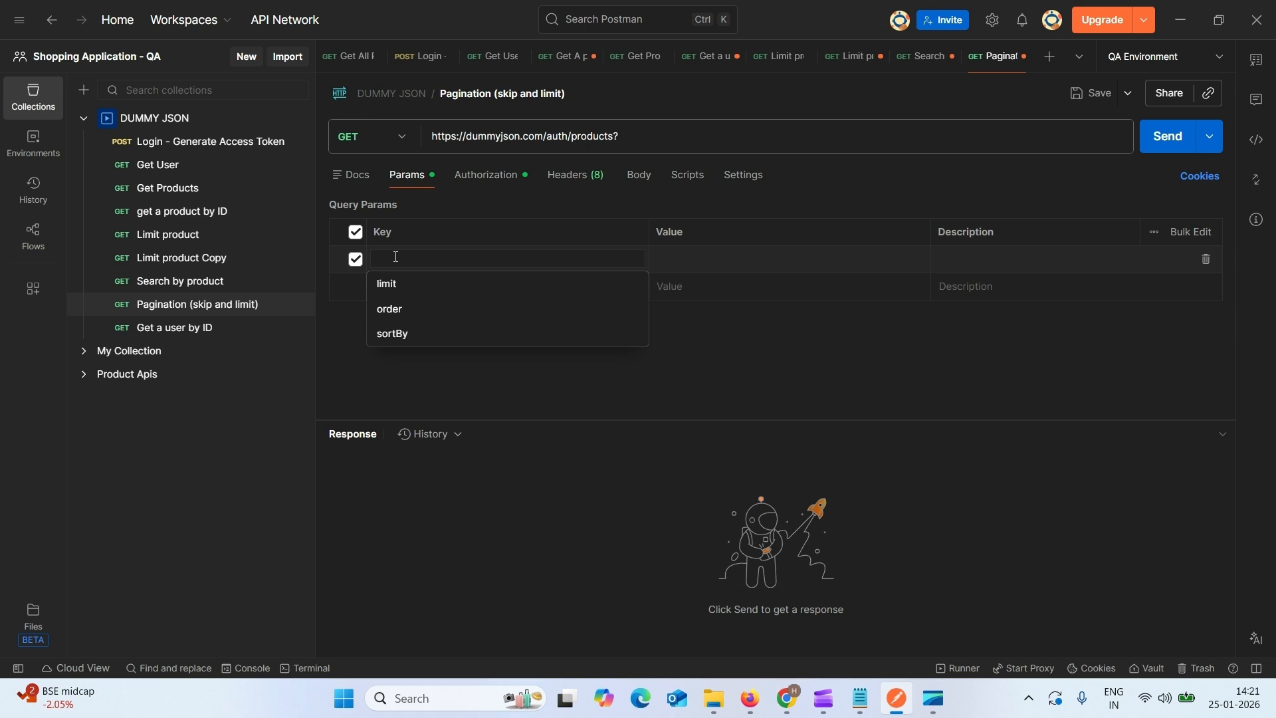
click(464, 282)
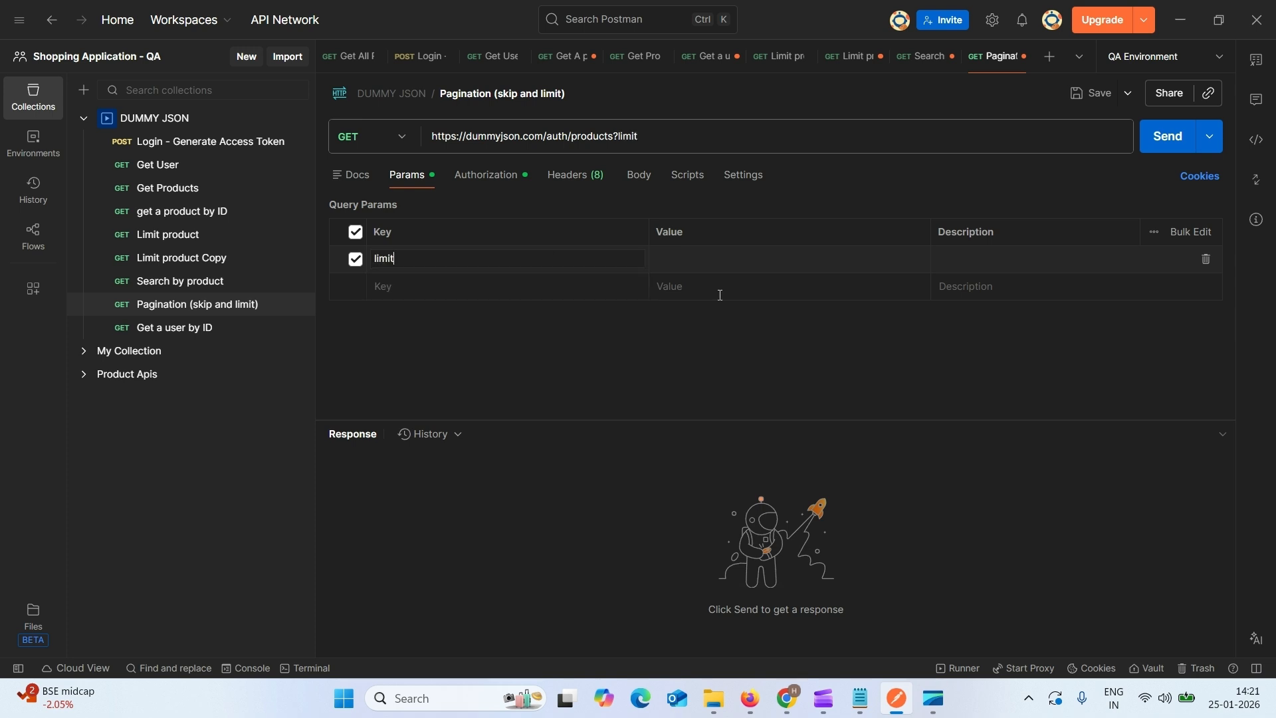
click(683, 262)
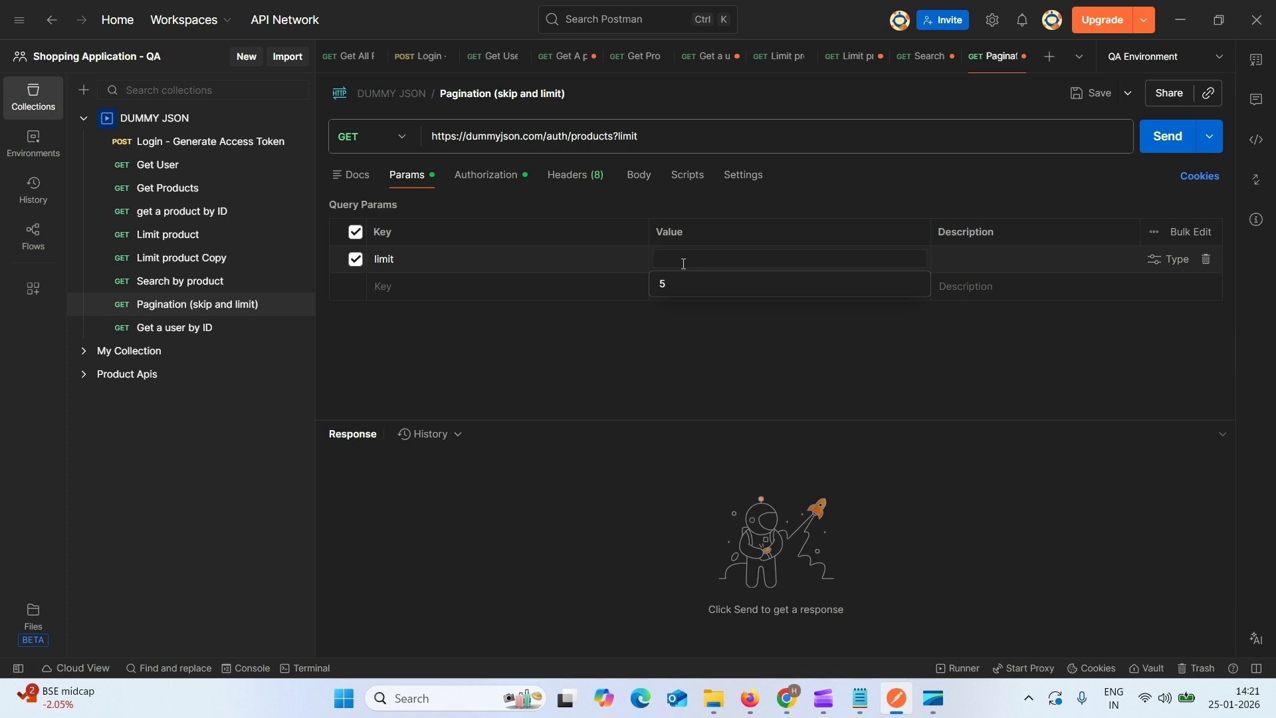
click(668, 284)
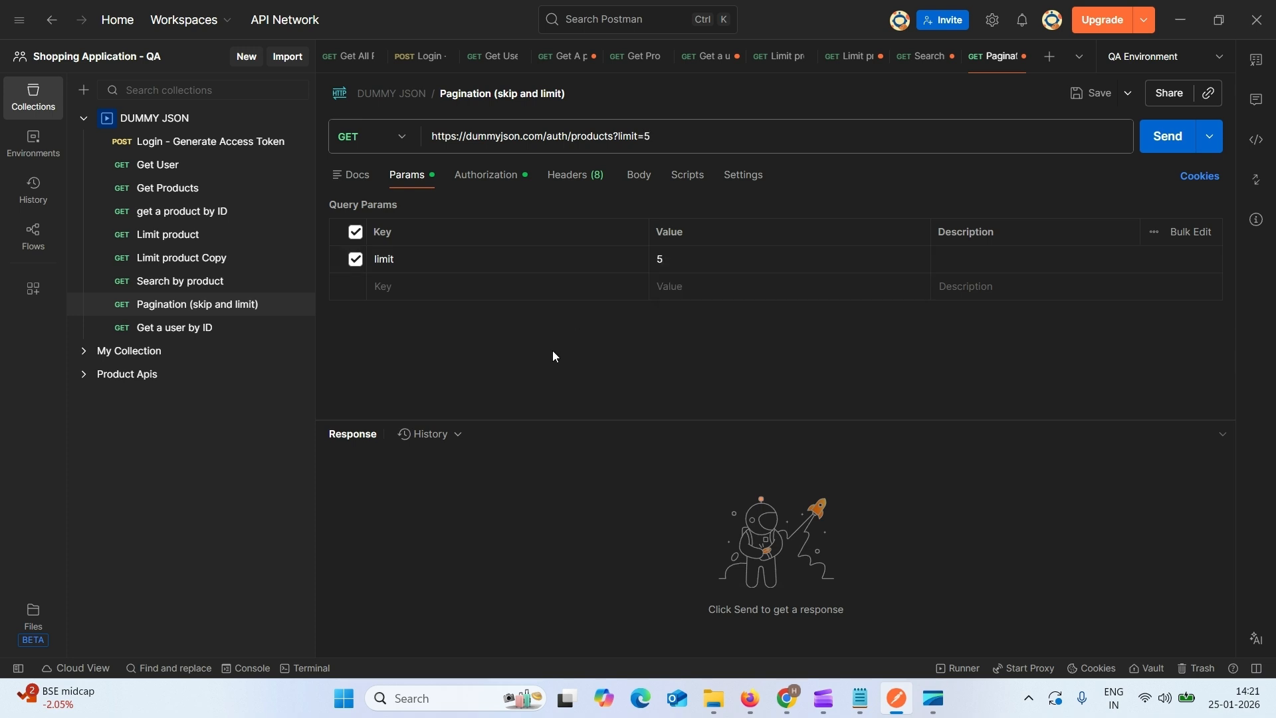
Add a second query parameter, skip, with value 5 to the Pagination (skip and limit) request.
click(401, 290)
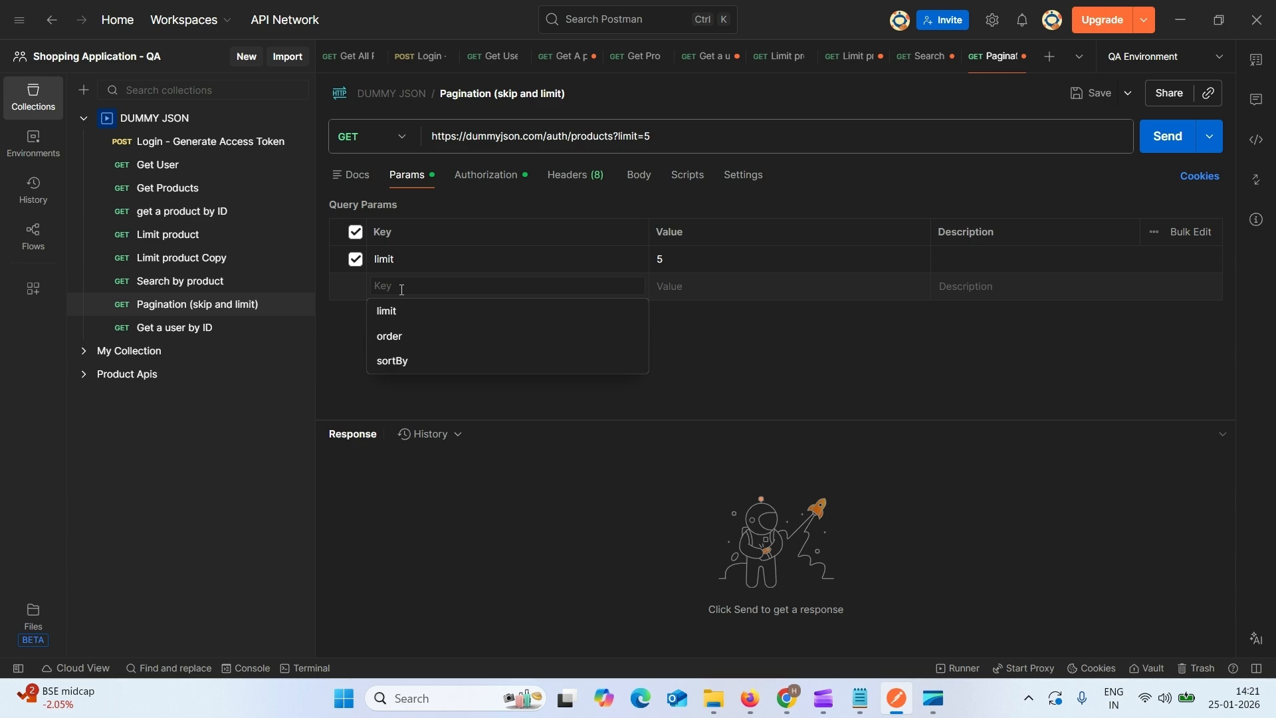
click(863, 687)
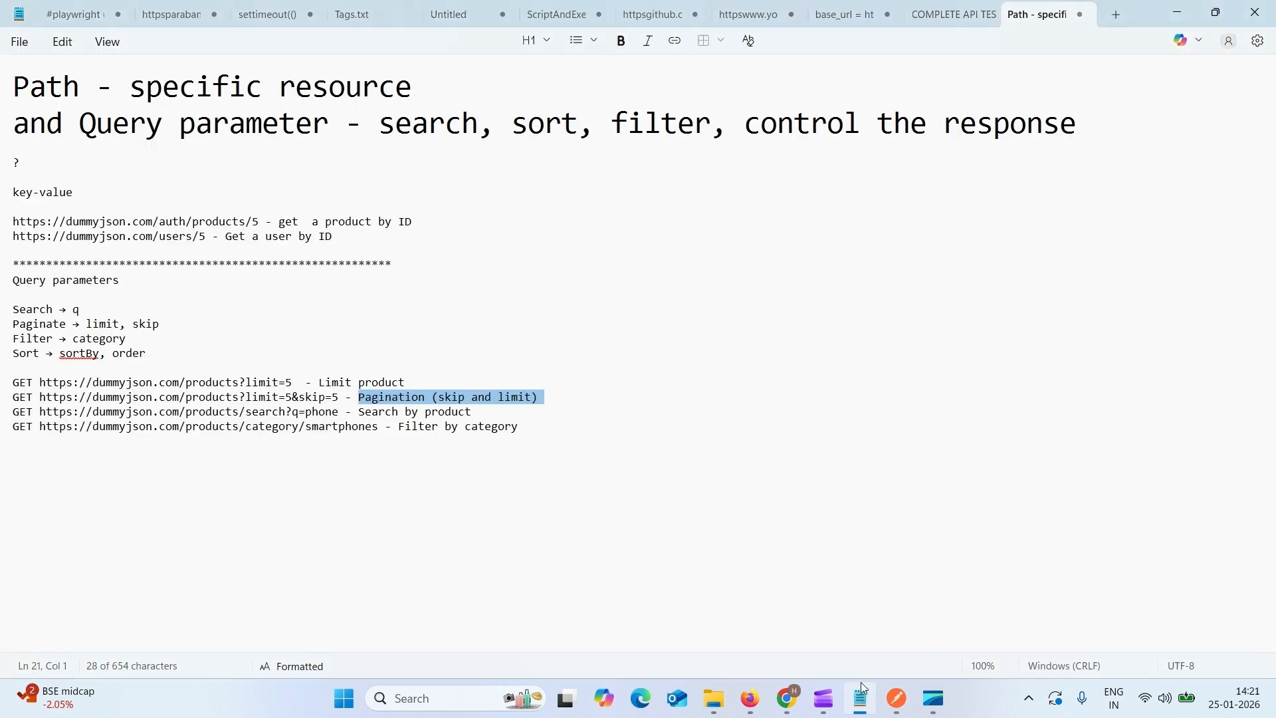
click(862, 687)
click(405, 287)
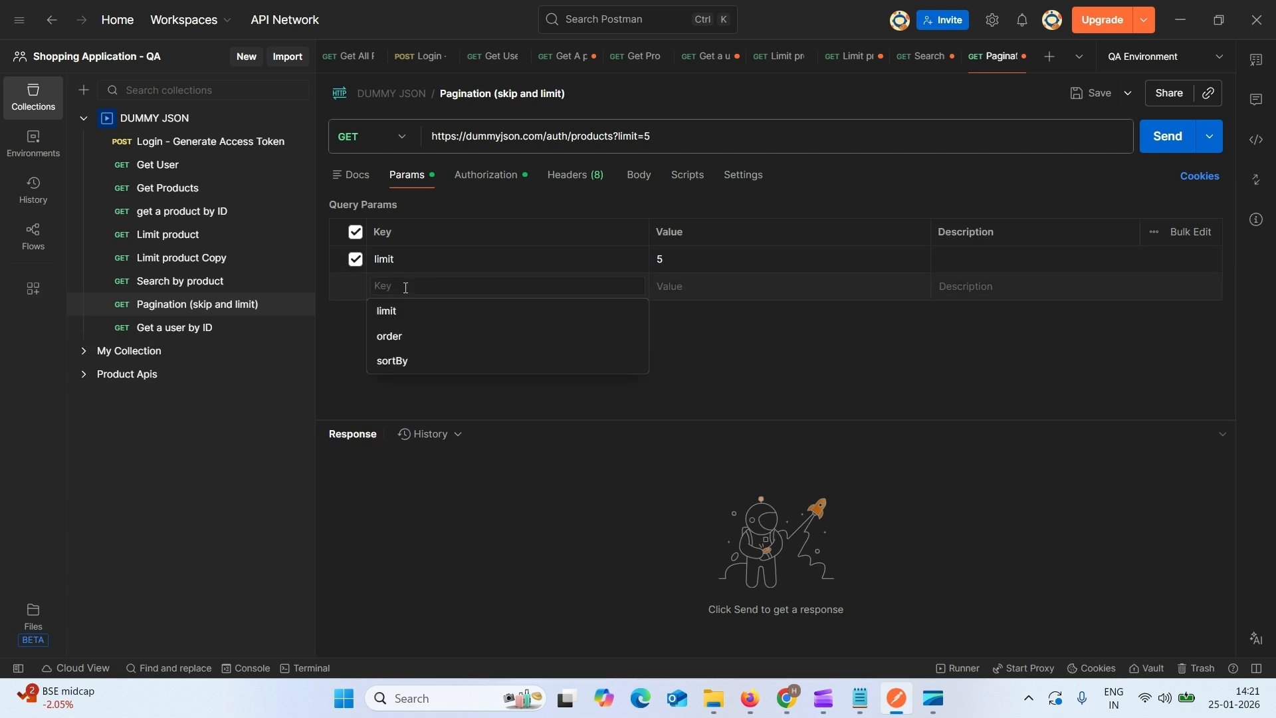
text(skipt)
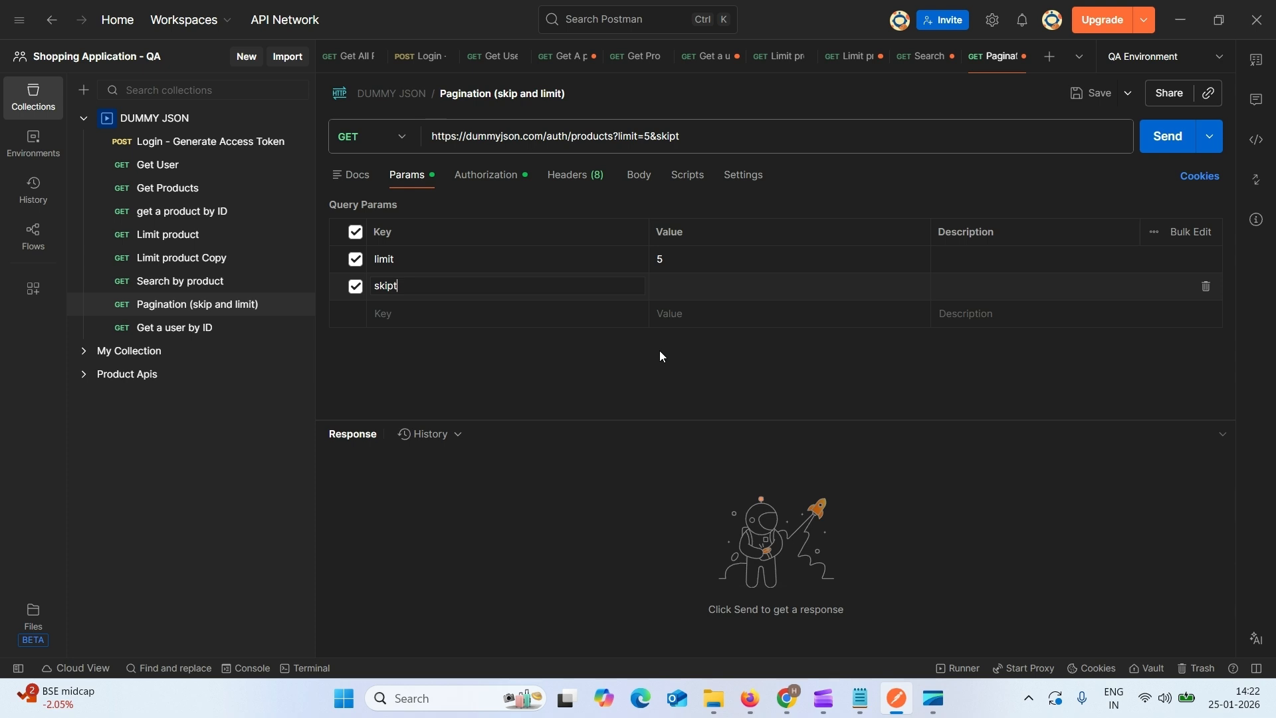
key(BackSpace)
double_click(659, 141)
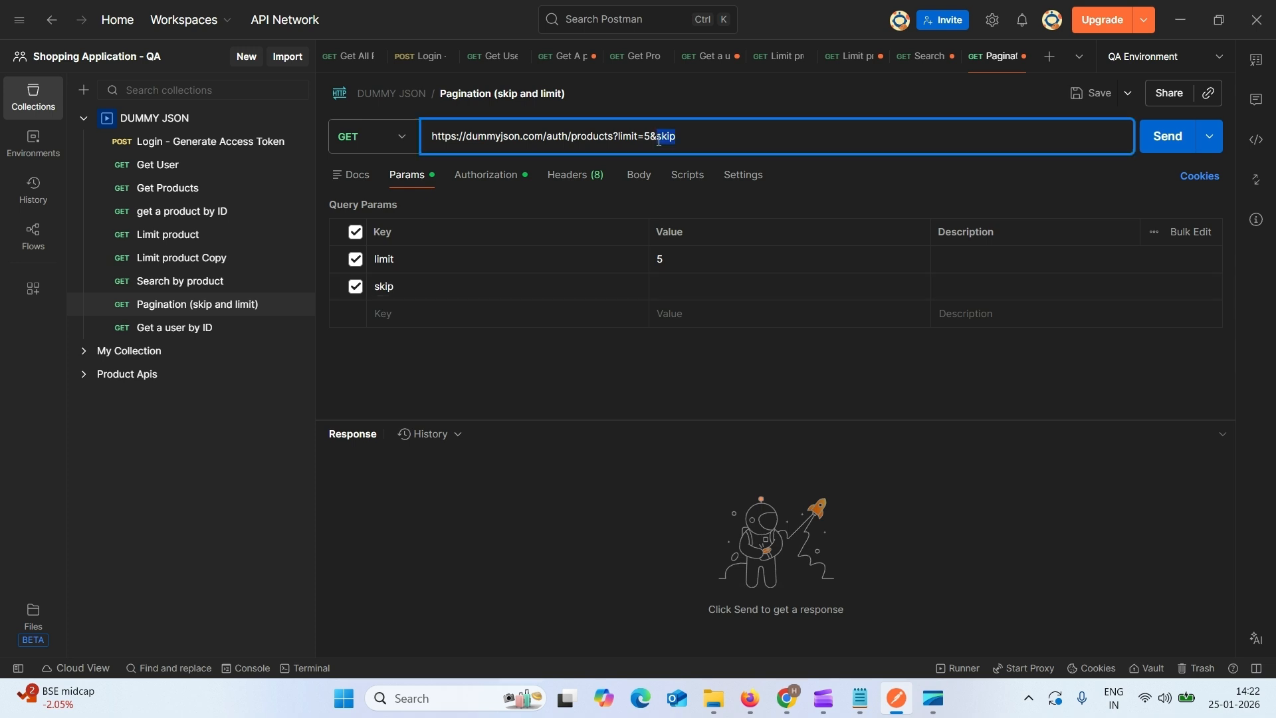
click(671, 282)
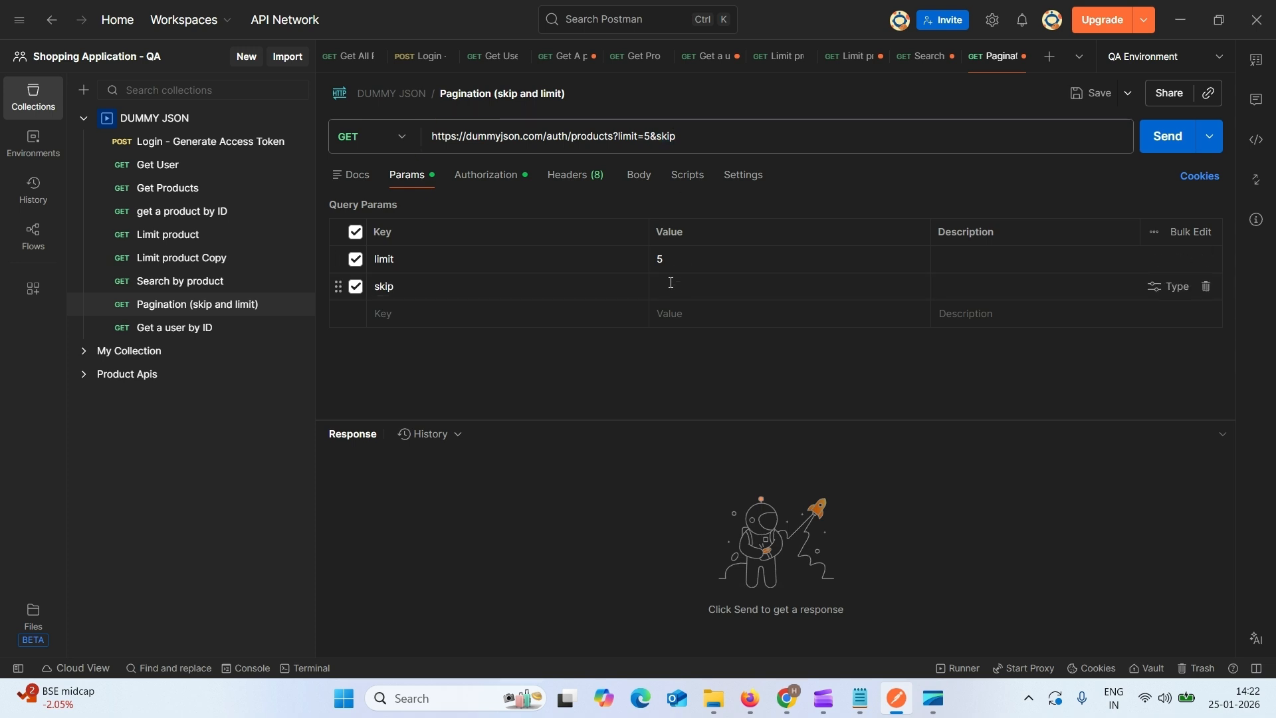
text(5)
Send the Pagination (skip and limit) request, highlighting the first returned product's id, and save the request.
click(1167, 147)
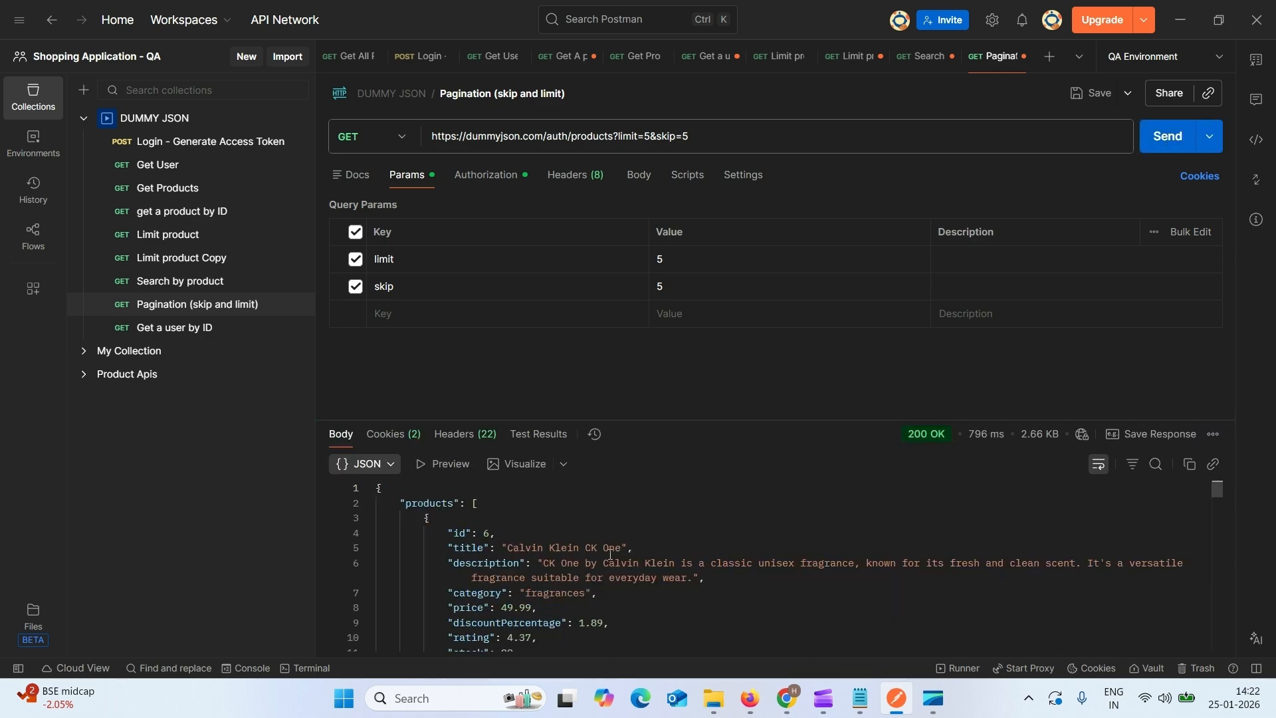
drag(516, 534, 428, 532)
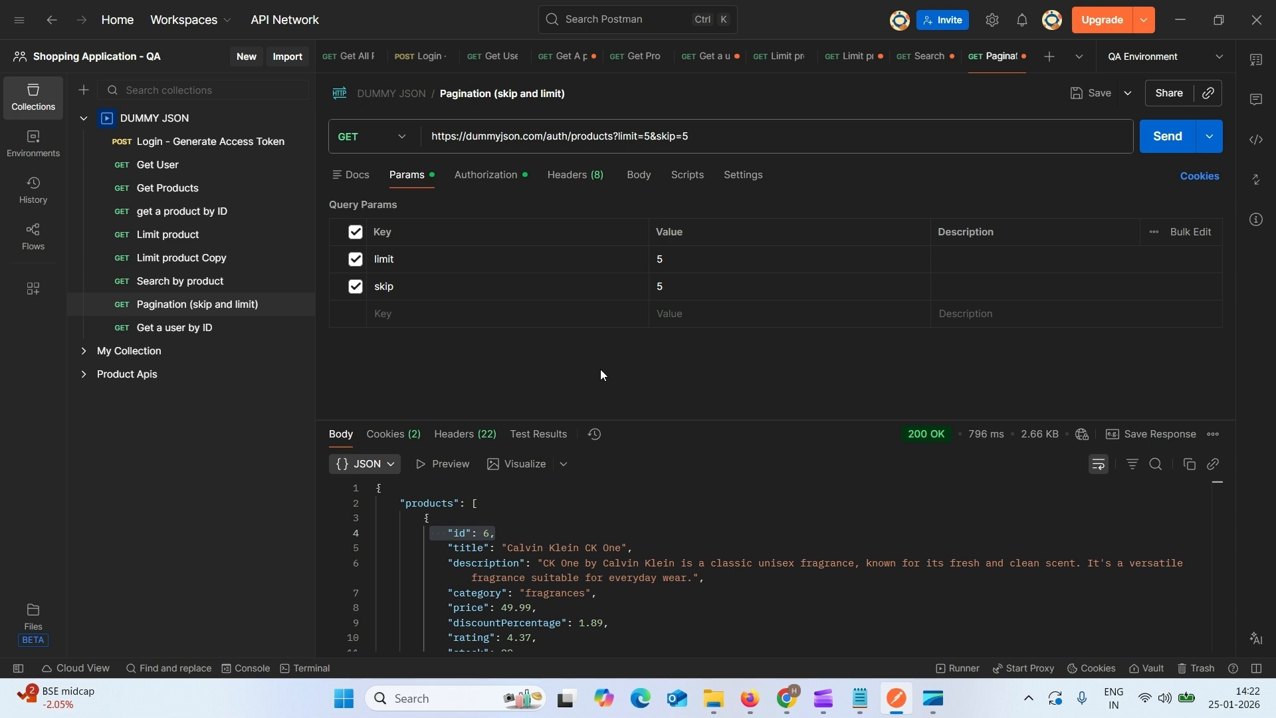
key(ctrl+s)
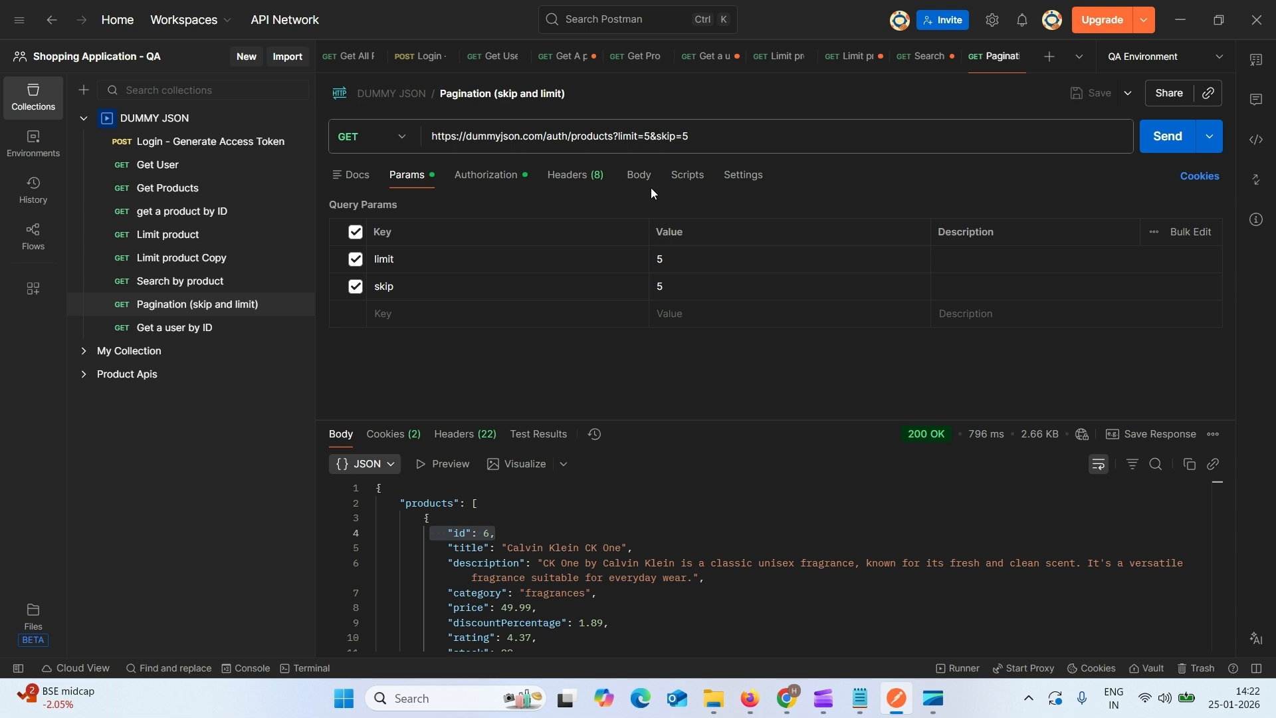